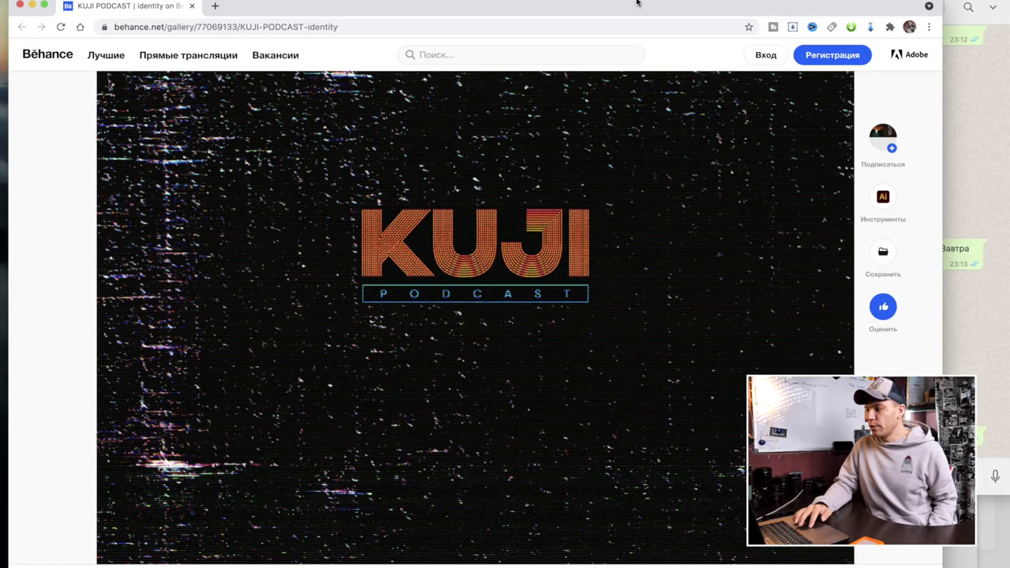
# Move the browser aside and scroll through the KUJI colour palette, thumbnails and line patterns
pyautogui.moveTo(645, 3); pyautogui.dragTo(696, 1)
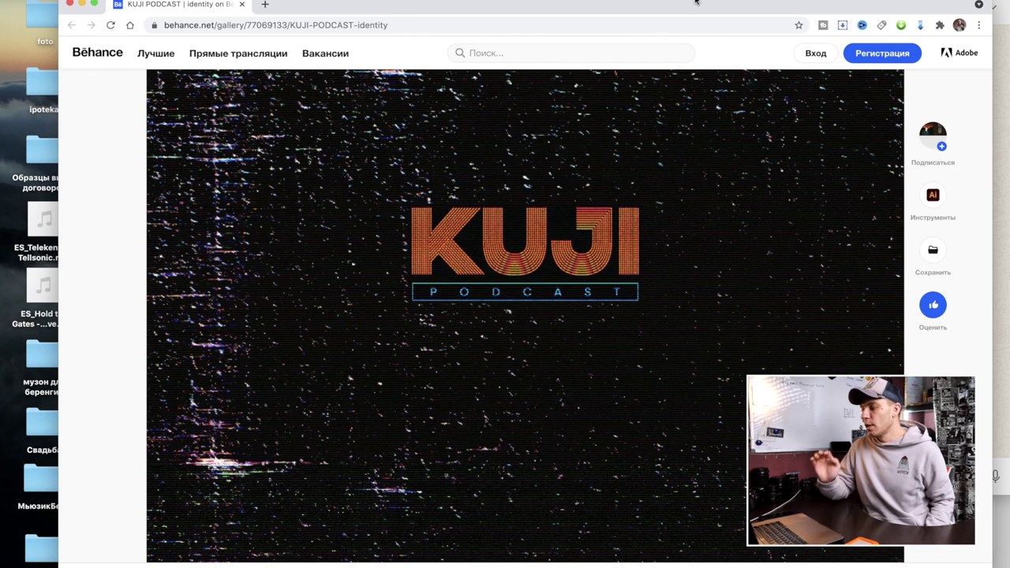
pyautogui.scroll(2, 316, 197)
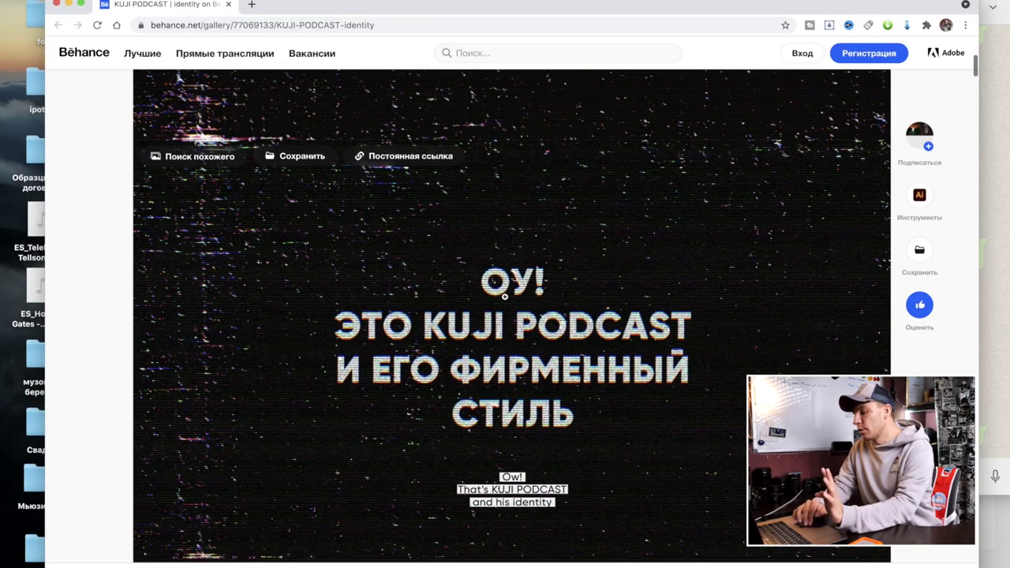
pyautogui.scroll(-1, 505, 296)
pyautogui.scroll(-3, 505, 296)
pyautogui.scroll(-5, 505, 296)
pyautogui.scroll(-4, 505, 296)
pyautogui.scroll(-5, 505, 296)
pyautogui.scroll(-1, 506, 296)
pyautogui.scroll(-2, 506, 296)
pyautogui.scroll(-4, 505, 296)
pyautogui.scroll(-4, 506, 297)
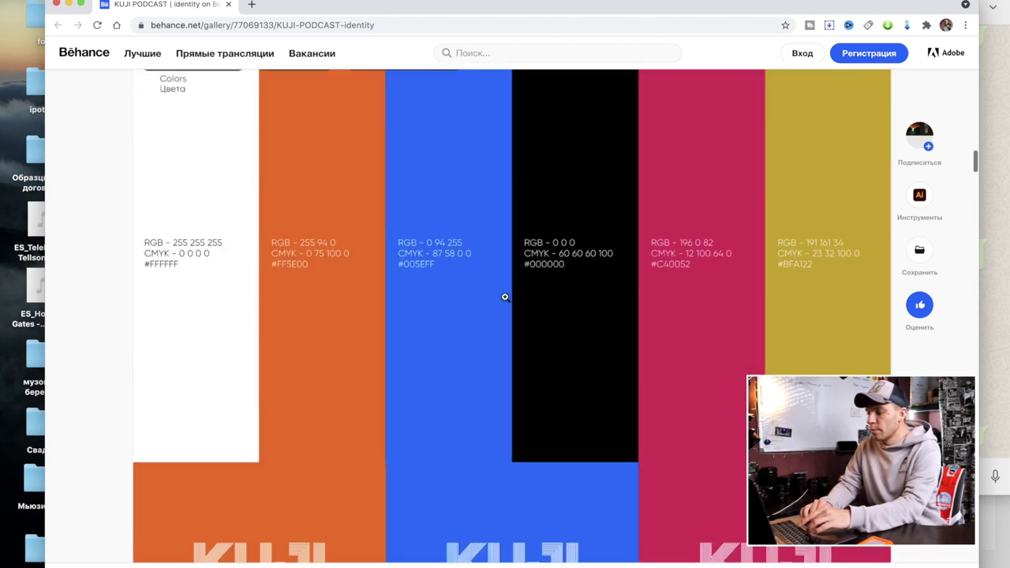
pyautogui.scroll(-3, 505, 296)
pyautogui.scroll(-2, 505, 297)
pyautogui.scroll(-3, 505, 297)
pyautogui.scroll(-2, 506, 298)
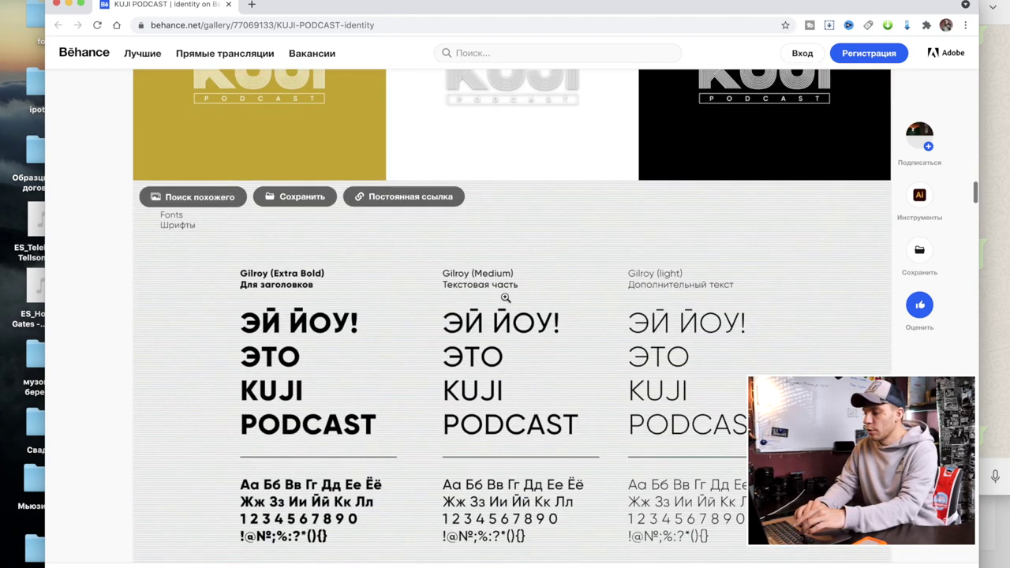
pyautogui.scroll(-6, 506, 297)
pyautogui.scroll(-2, 506, 298)
pyautogui.scroll(-2, 506, 298)
pyautogui.scroll(-2, 506, 297)
pyautogui.scroll(-4, 506, 296)
pyautogui.scroll(-3, 505, 297)
pyautogui.scroll(-5, 506, 297)
pyautogui.scroll(-10, 505, 297)
pyautogui.scroll(-1, 473, 276)
pyautogui.scroll(-2, 427, 249)
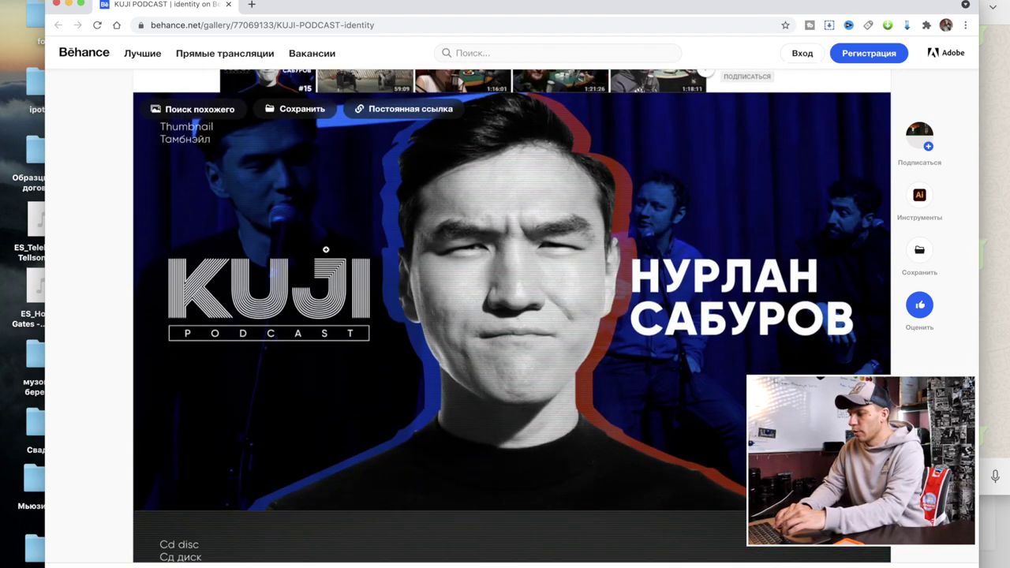
pyautogui.scroll(-4, 325, 249)
pyautogui.scroll(-6, 325, 249)
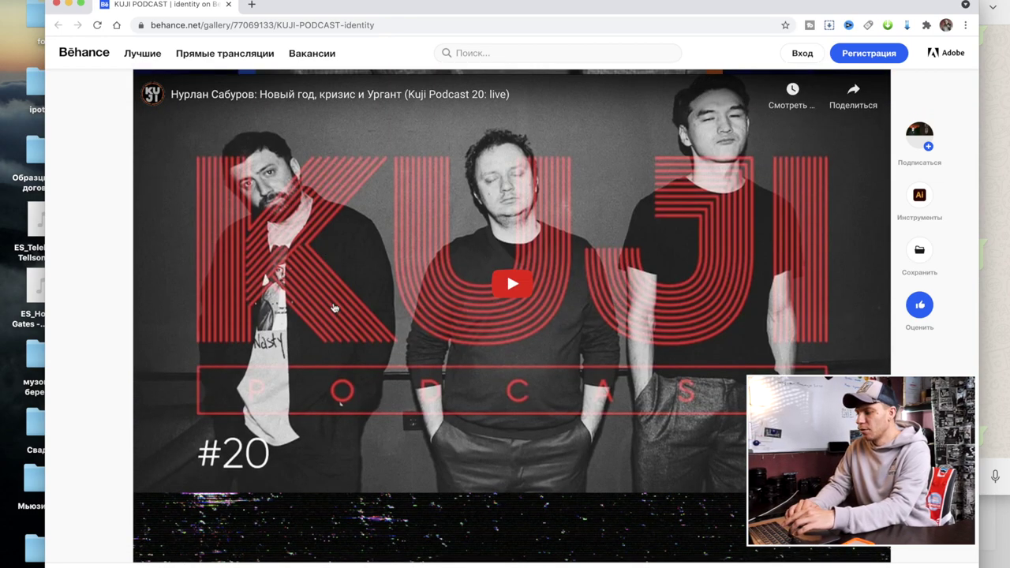
pyautogui.scroll(-2, 334, 308)
pyautogui.scroll(-3, 336, 309)
pyautogui.scroll(-5, 338, 311)
pyautogui.scroll(-5, 339, 311)
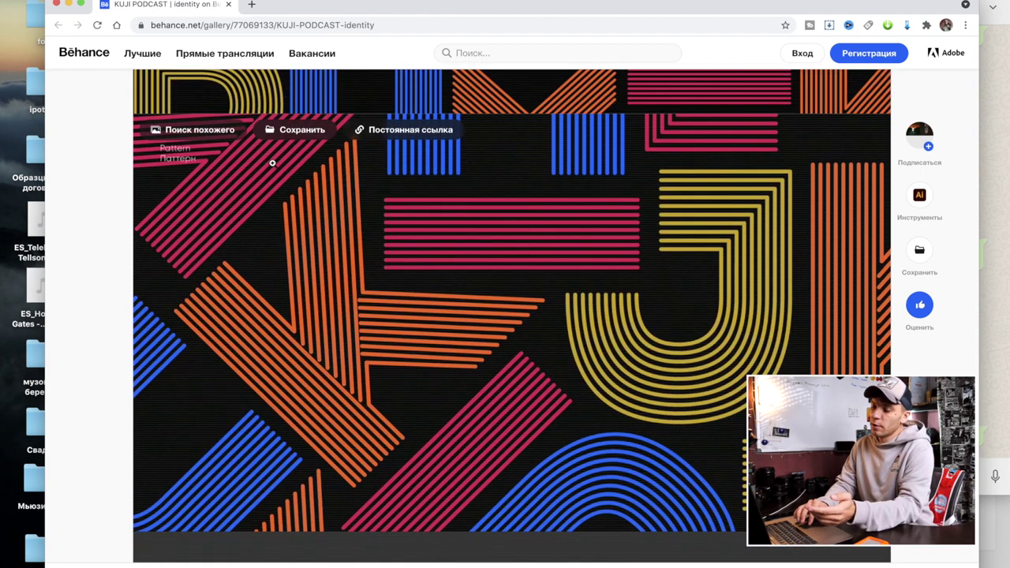
pyautogui.scroll(-3, 312, 293)
pyautogui.scroll(-5, 316, 289)
pyautogui.scroll(-5, 315, 289)
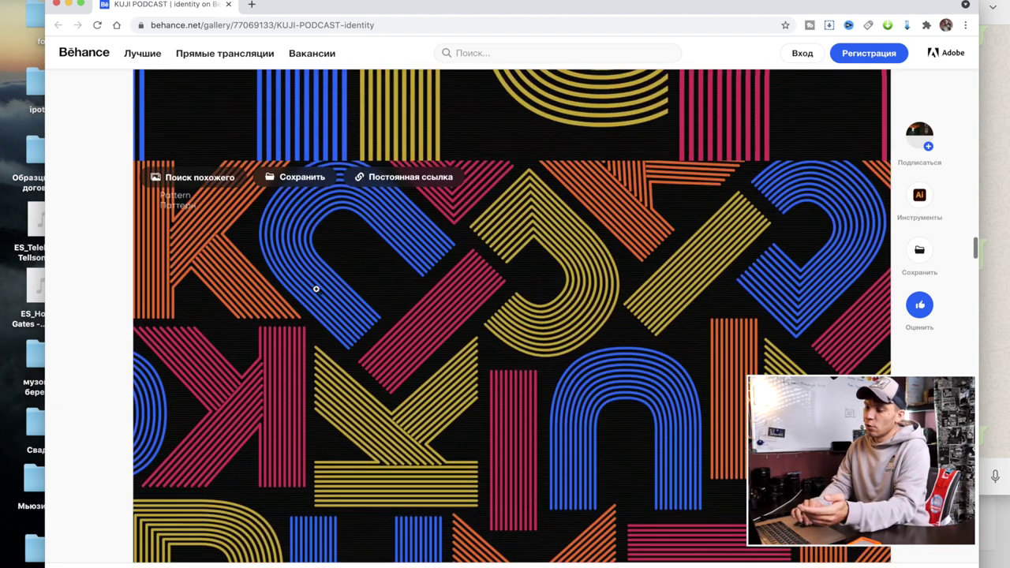
pyautogui.scroll(-2, 316, 289)
# Scroll back up to the Gilroy font samples in the Fonts section
pyautogui.scroll(2, 323, 324)
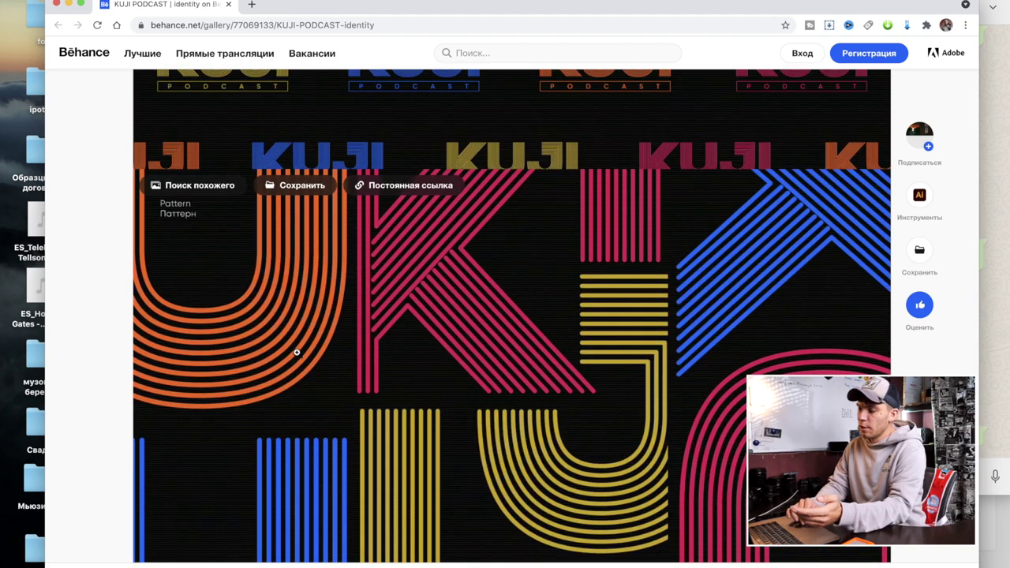
pyautogui.scroll(6, 295, 350)
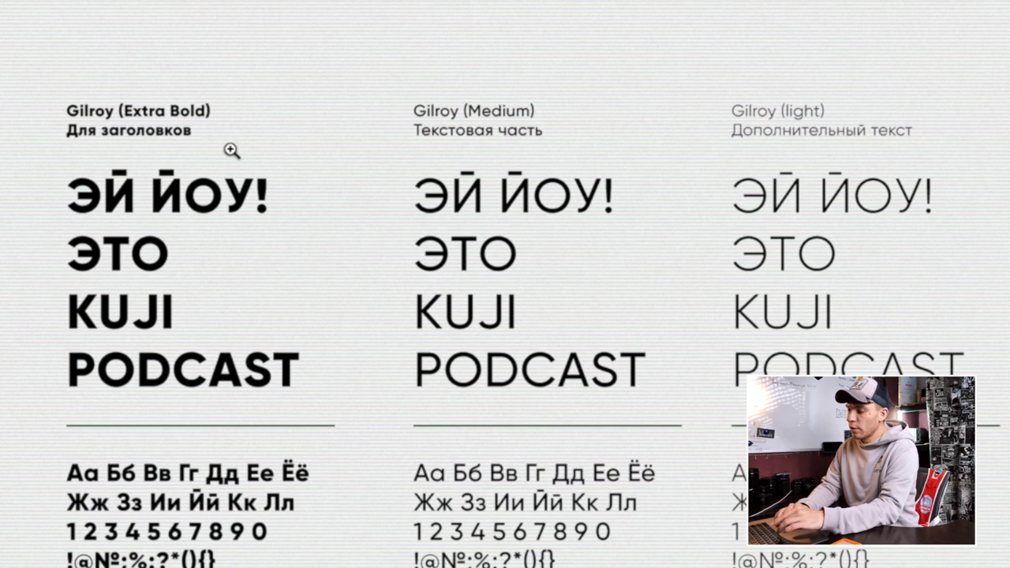
pyautogui.scroll(1, 408, 332)
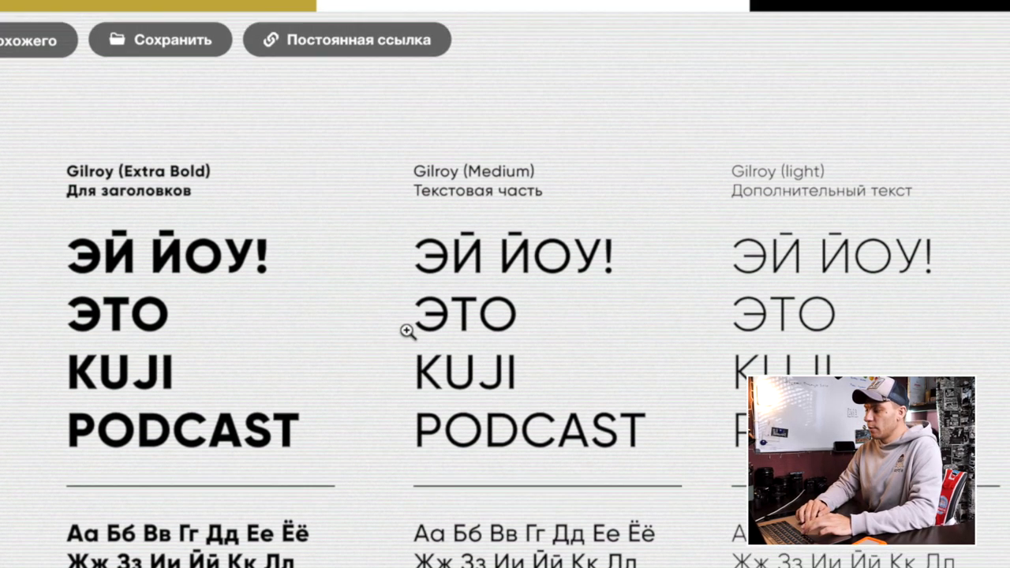
pyautogui.scroll(3, 409, 331)
pyautogui.scroll(5, 407, 332)
pyautogui.scroll(2, 410, 334)
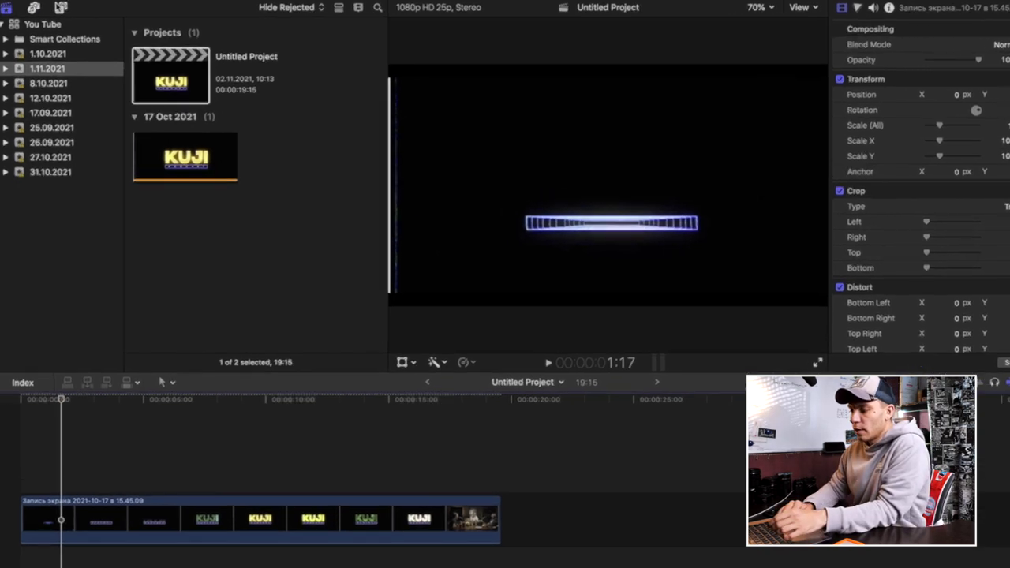
# Place the Elements Shapes generator above the KUJI recording, starting at 0:00
pyautogui.click(56, 7)
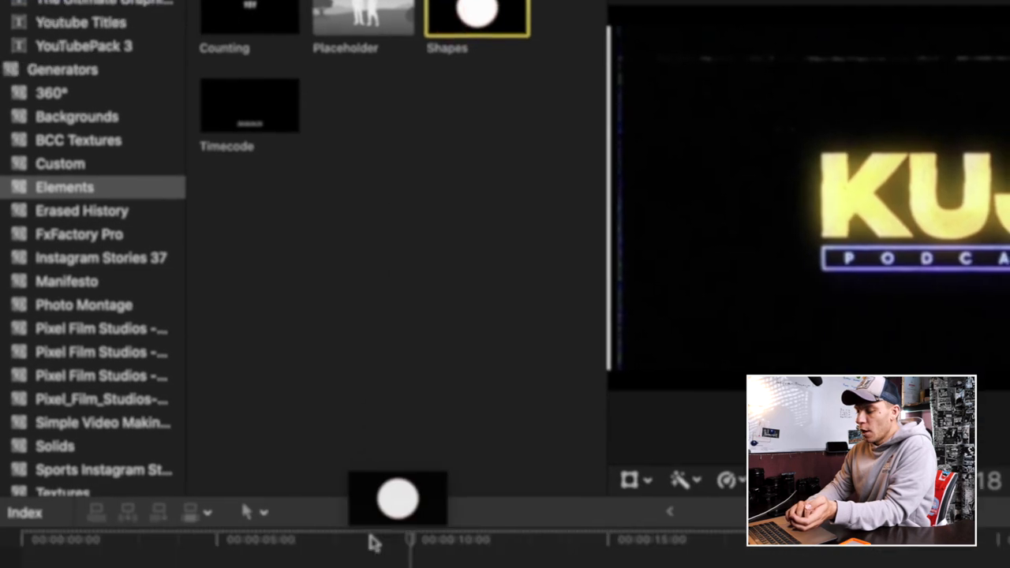
pyautogui.moveTo(454, 116); pyautogui.dragTo(211, 371)
pyautogui.click(271, 387)
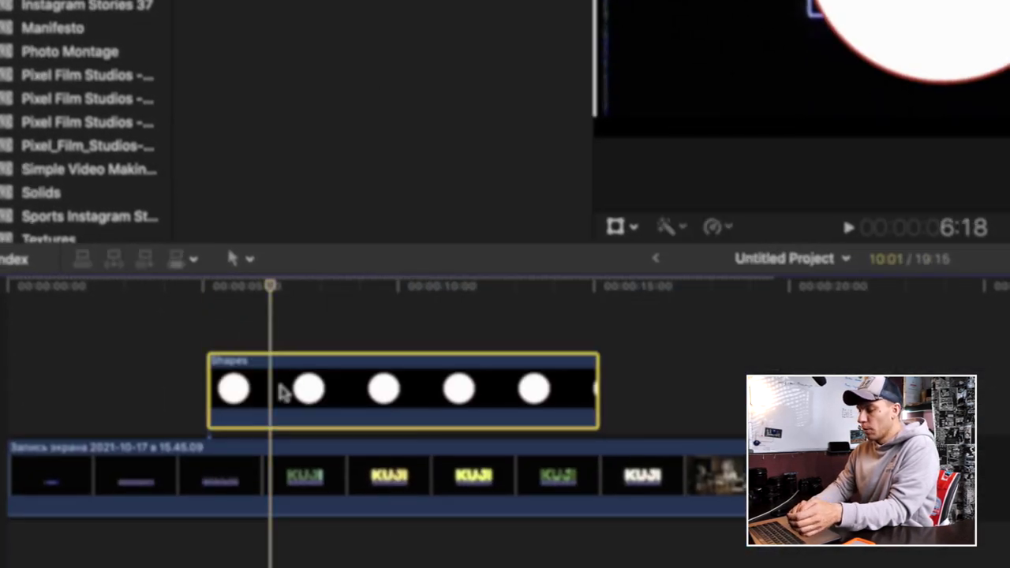
pyautogui.moveTo(319, 387); pyautogui.dragTo(120, 388)
pyautogui.click(50, 395)
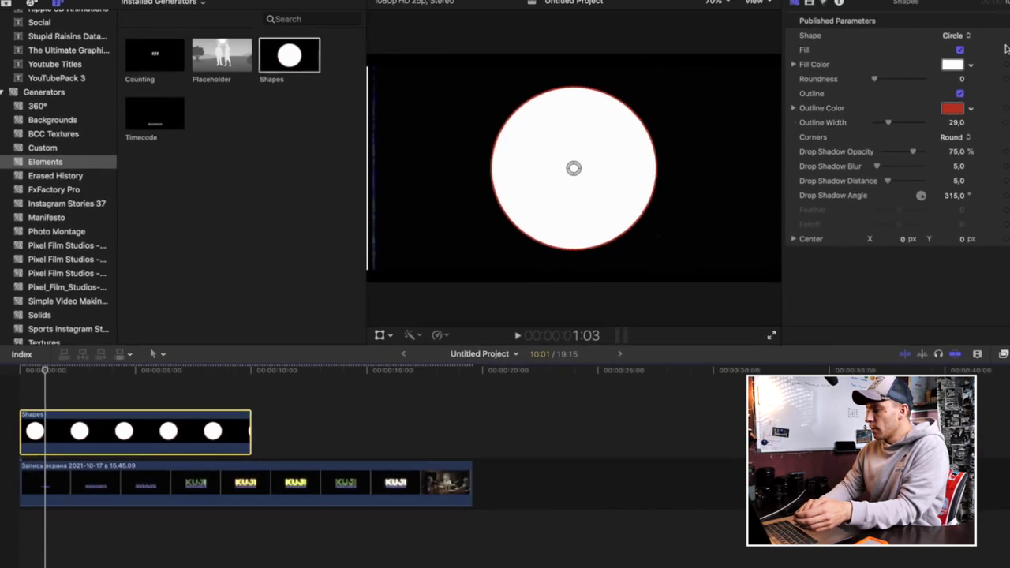
pyautogui.click(952, 43)
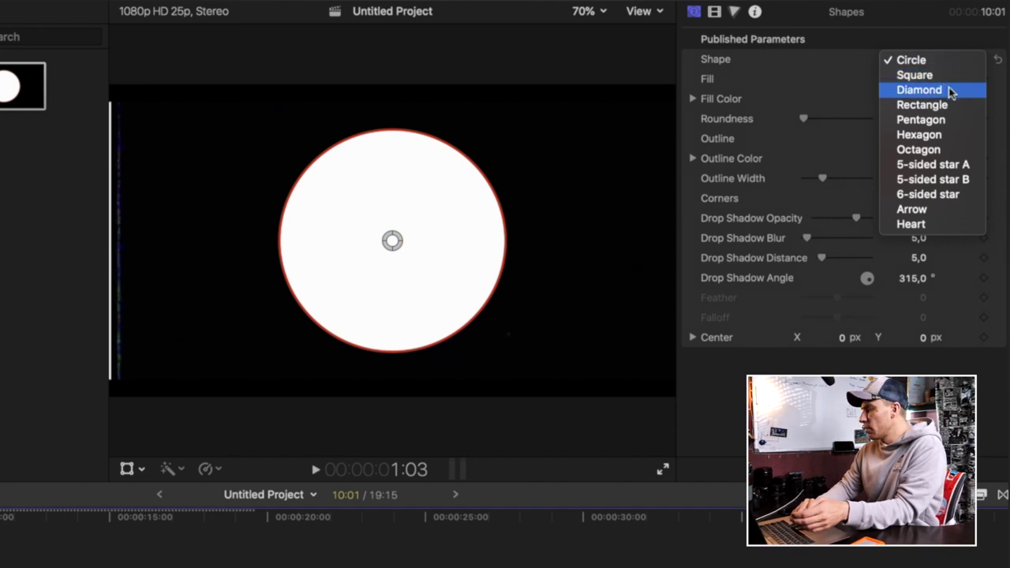
# Change the shape to a Rectangle and turn off Fill, leaving only the red outline
pyautogui.click(922, 105)
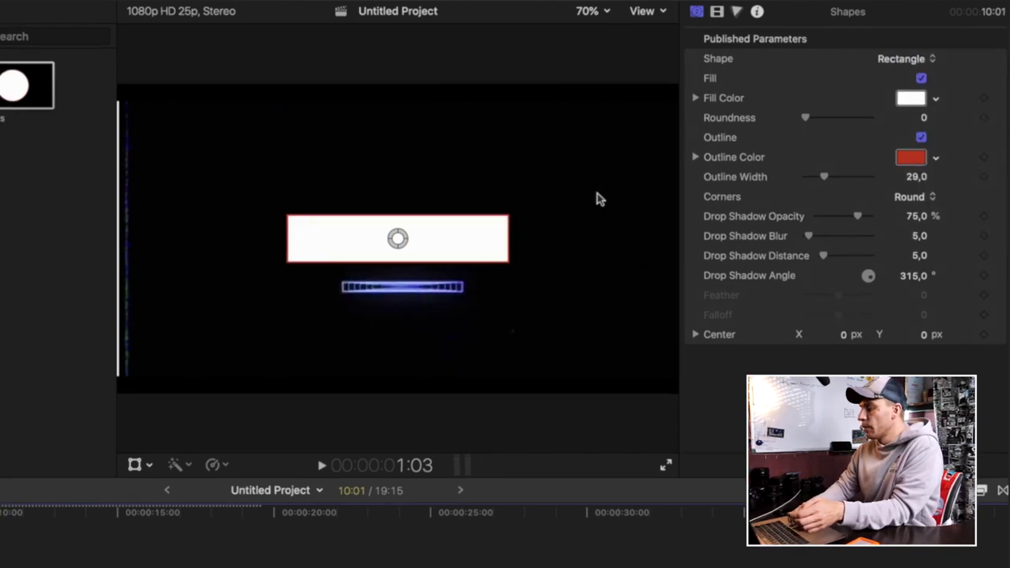
pyautogui.moveTo(566, 181); pyautogui.dragTo(565, 182)
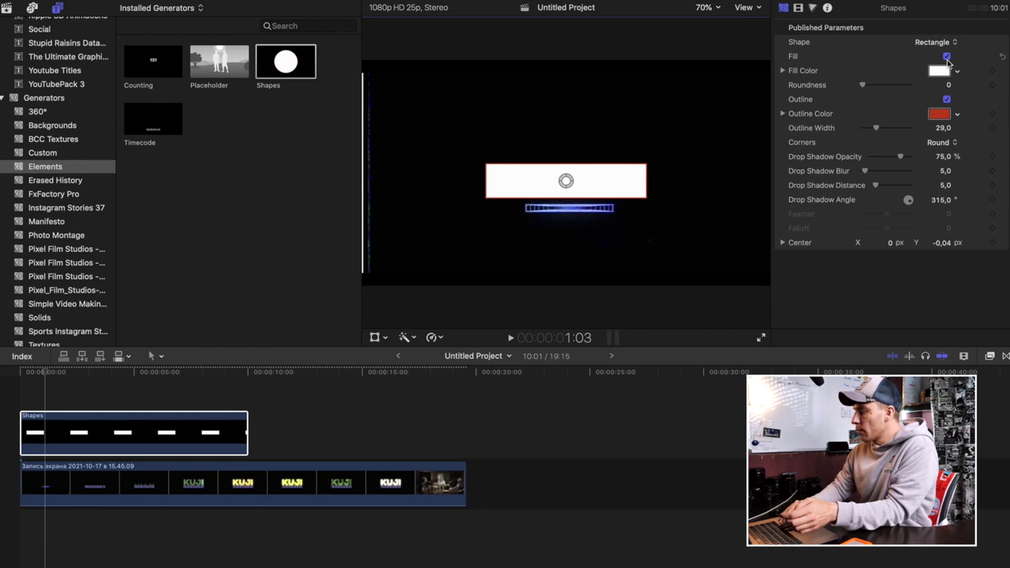
pyautogui.click(948, 56)
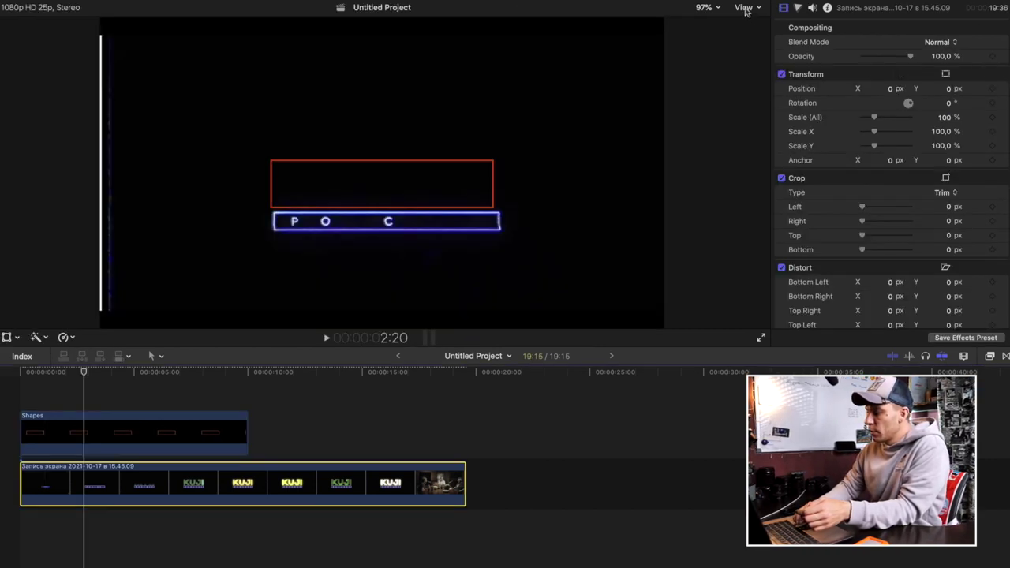
pyautogui.click(382, 184)
pyautogui.click(72, 406)
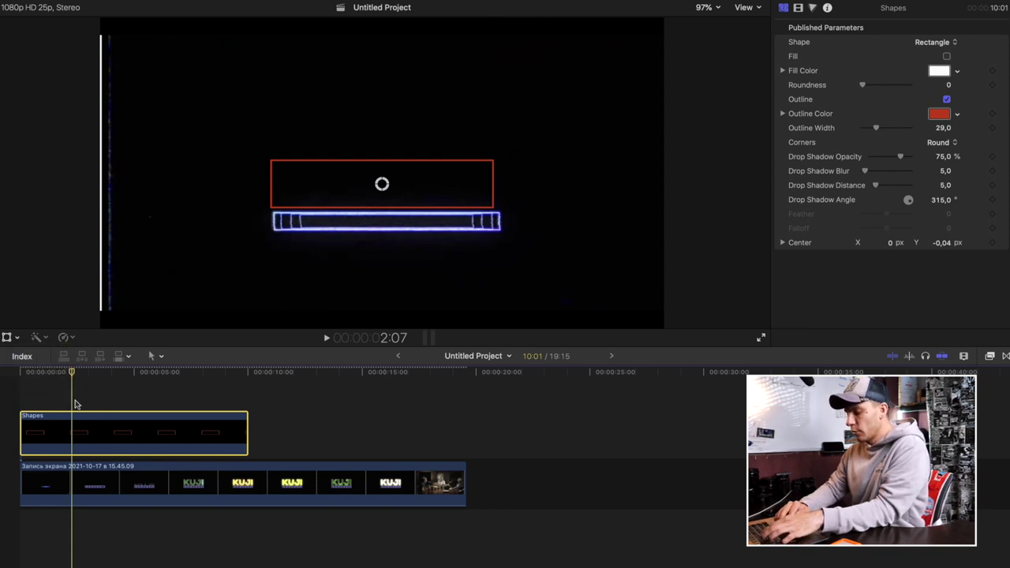
# Scale the rectangle down and fit it over the blue PODCAST bar, matching its width
pyautogui.hotkey('shift', 't')
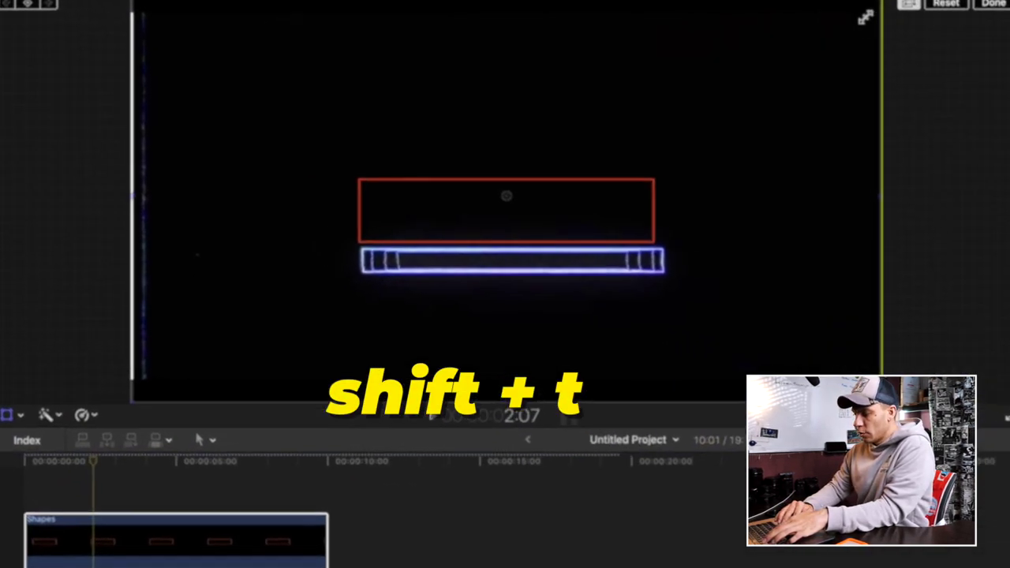
pyautogui.moveTo(890, 27); pyautogui.dragTo(847, 92)
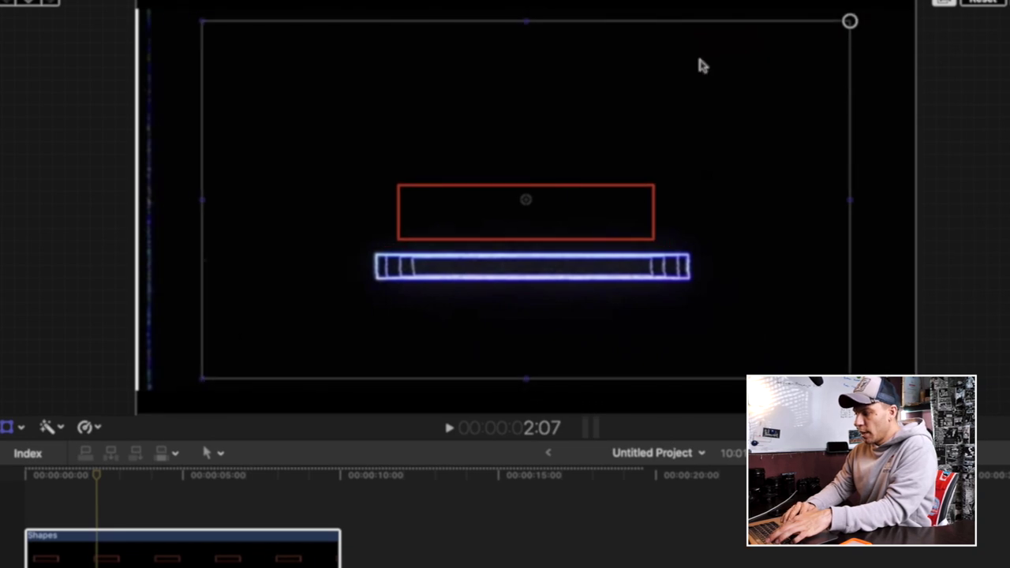
pyautogui.moveTo(525, 25); pyautogui.dragTo(529, 152)
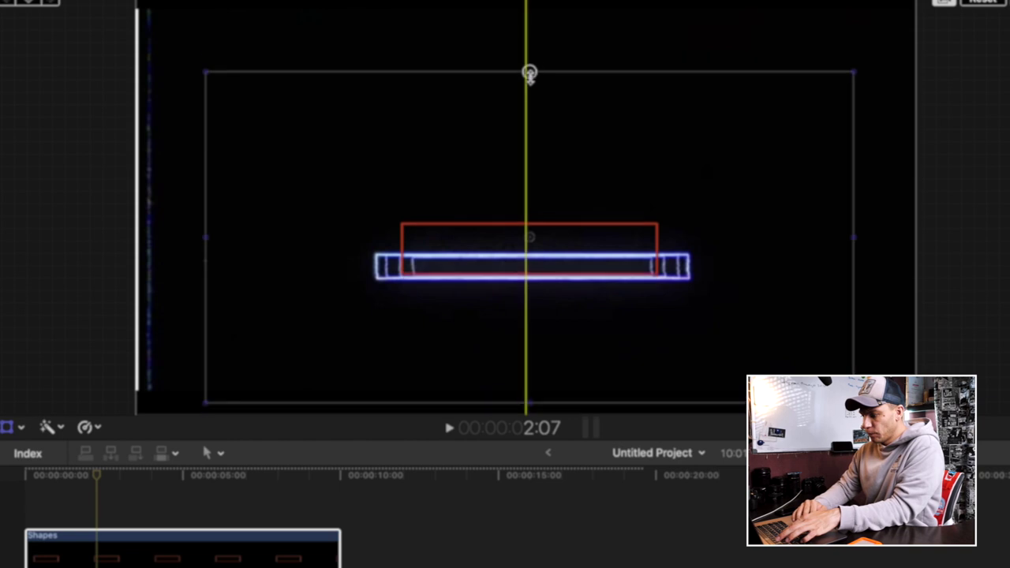
pyautogui.moveTo(529, 234); pyautogui.dragTo(527, 261)
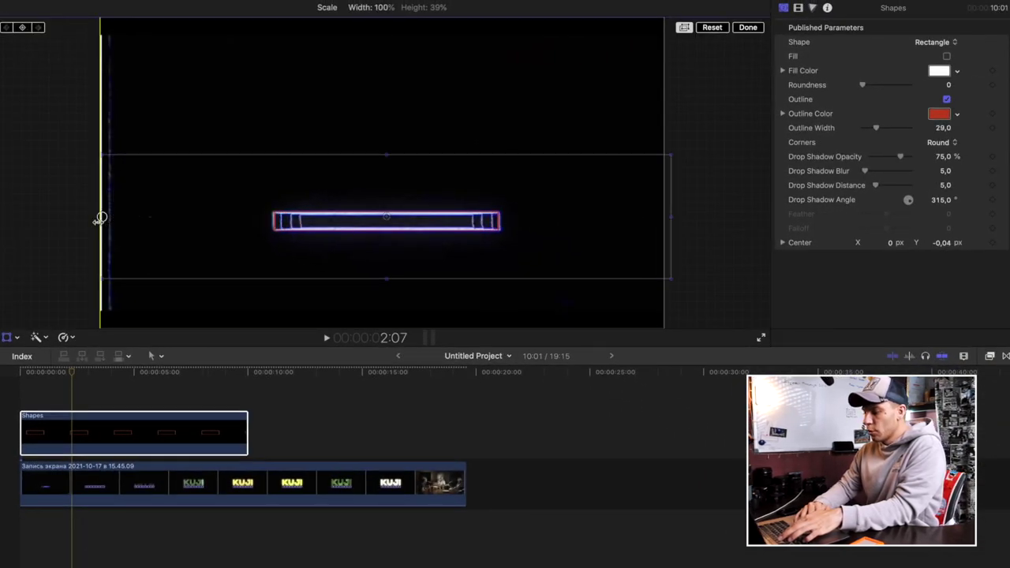
pyautogui.moveTo(101, 218); pyautogui.dragTo(100, 240)
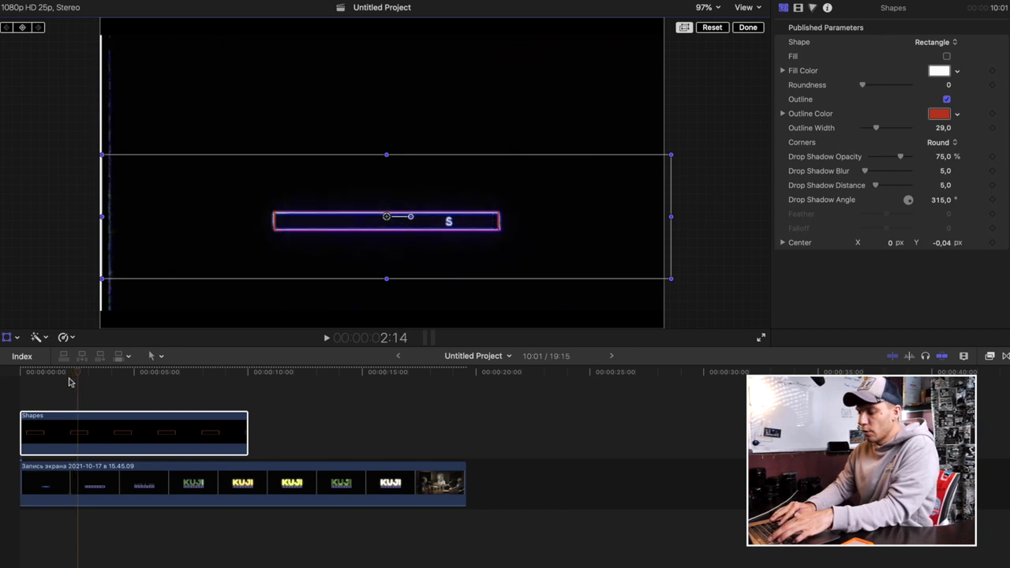
pyautogui.click(75, 486)
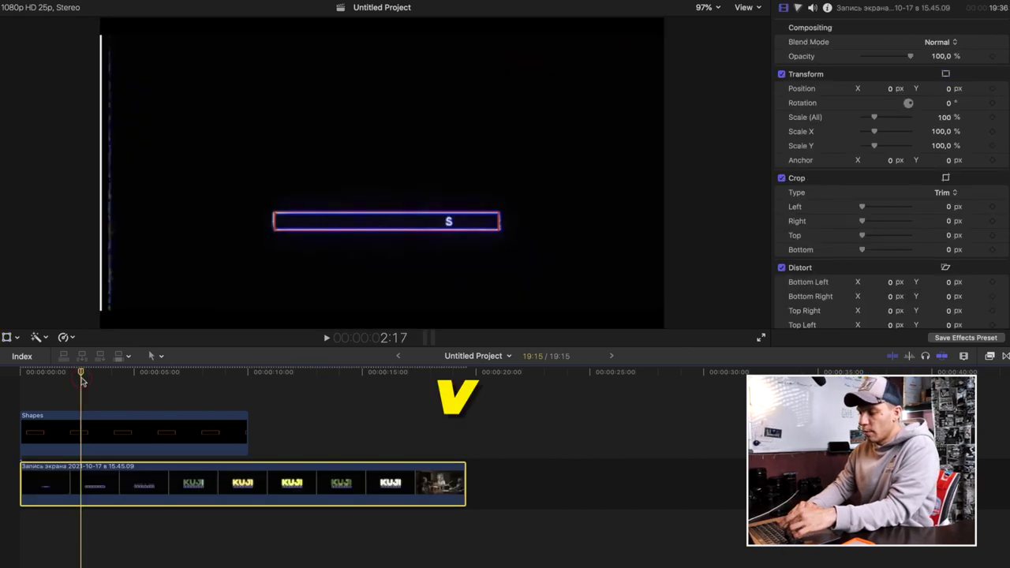
# Sample the bar's neon blue glow as the rectangle's Outline Color instead of red
pyautogui.click(79, 419)
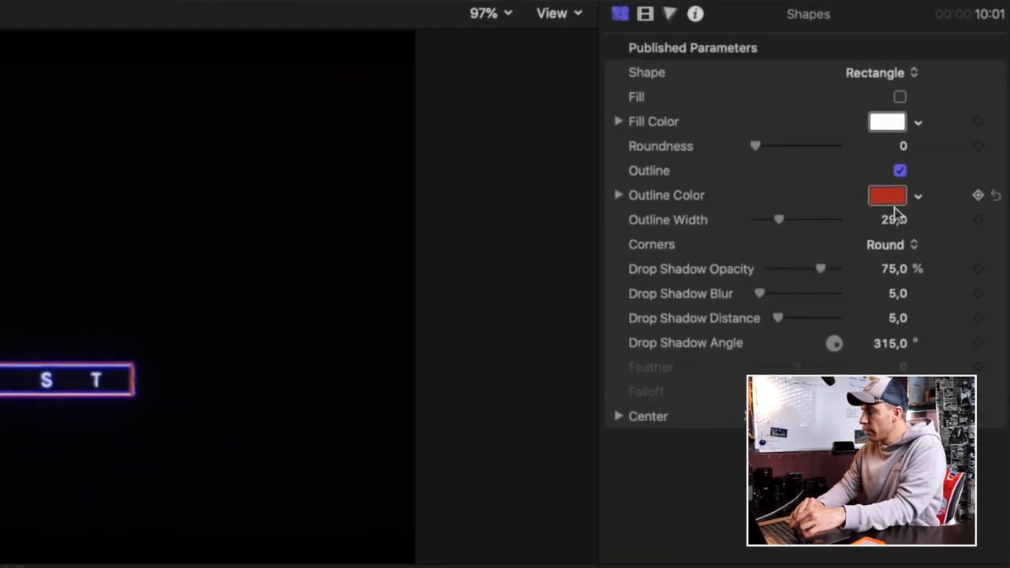
pyautogui.click(889, 198)
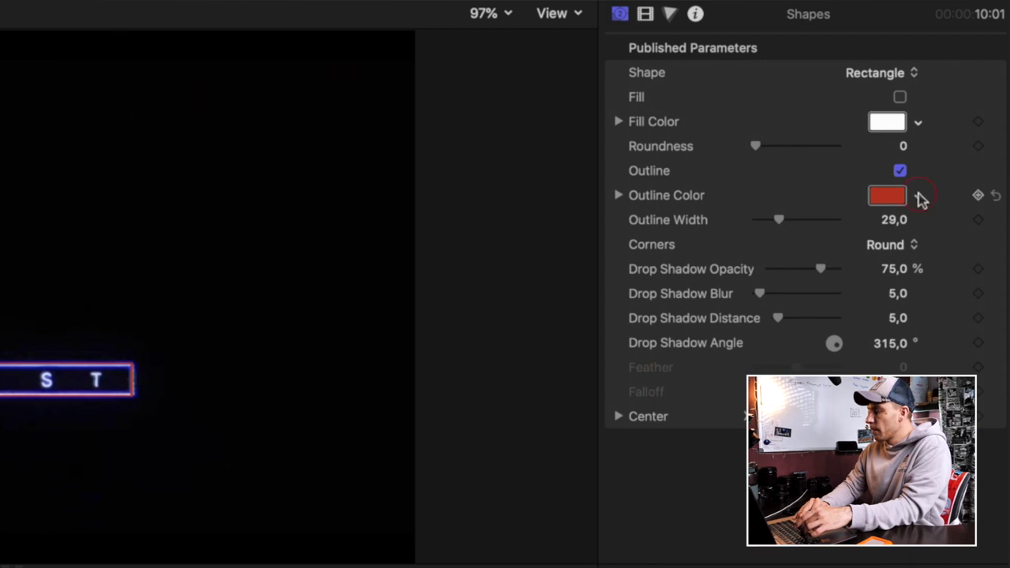
pyautogui.click(922, 197)
pyautogui.click(920, 195)
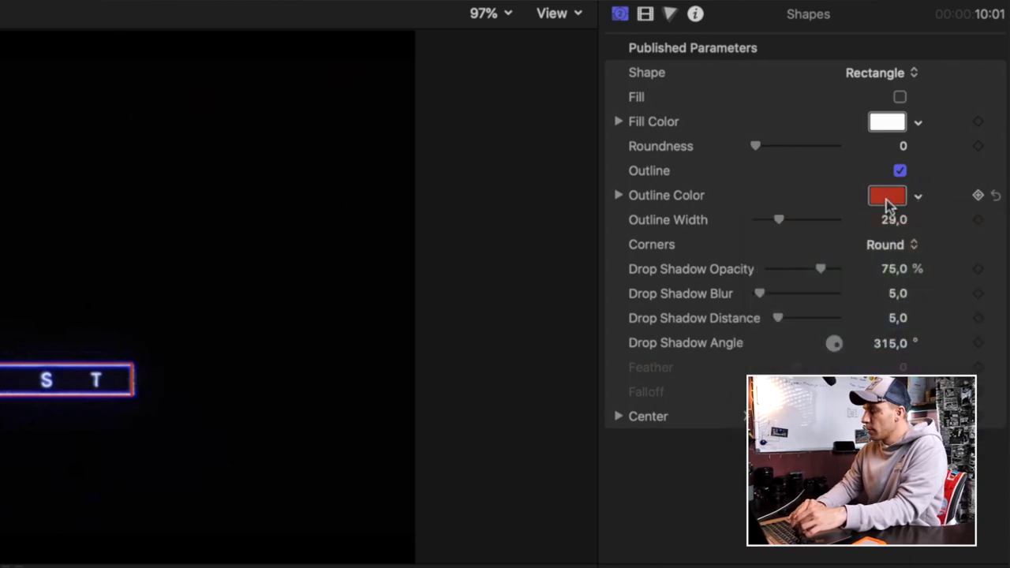
pyautogui.click(886, 198)
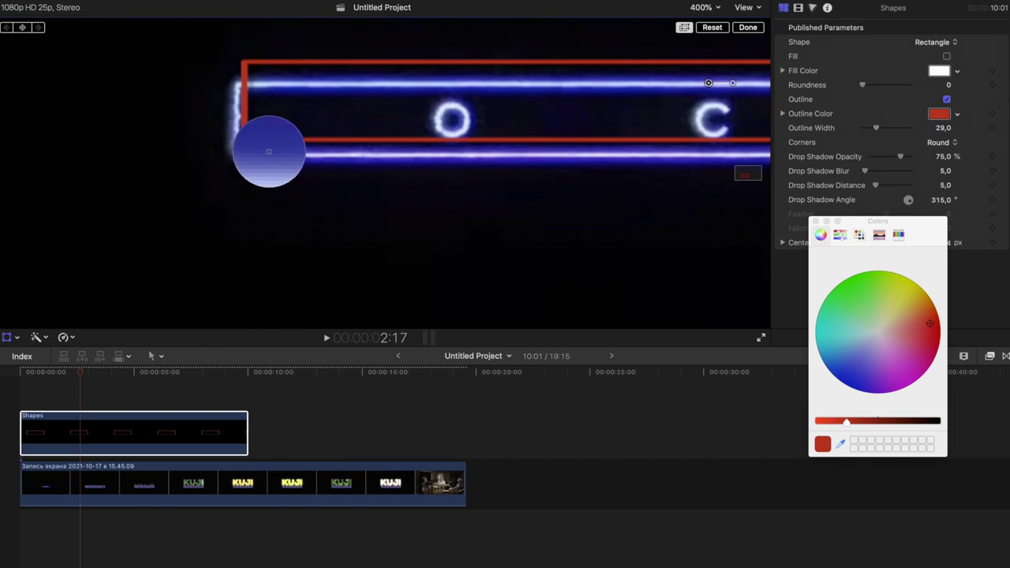
pyautogui.click(268, 152)
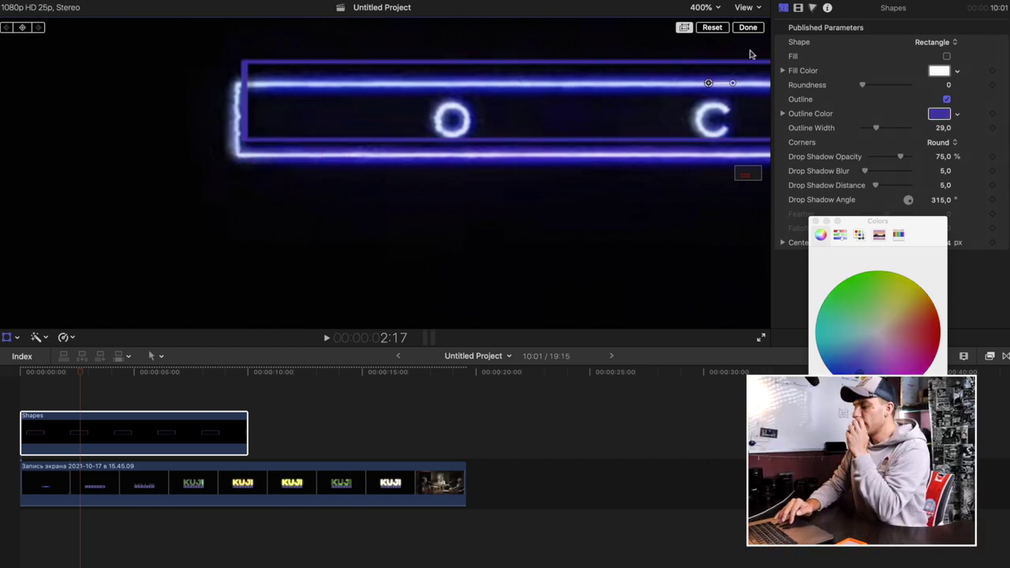
pyautogui.click(817, 222)
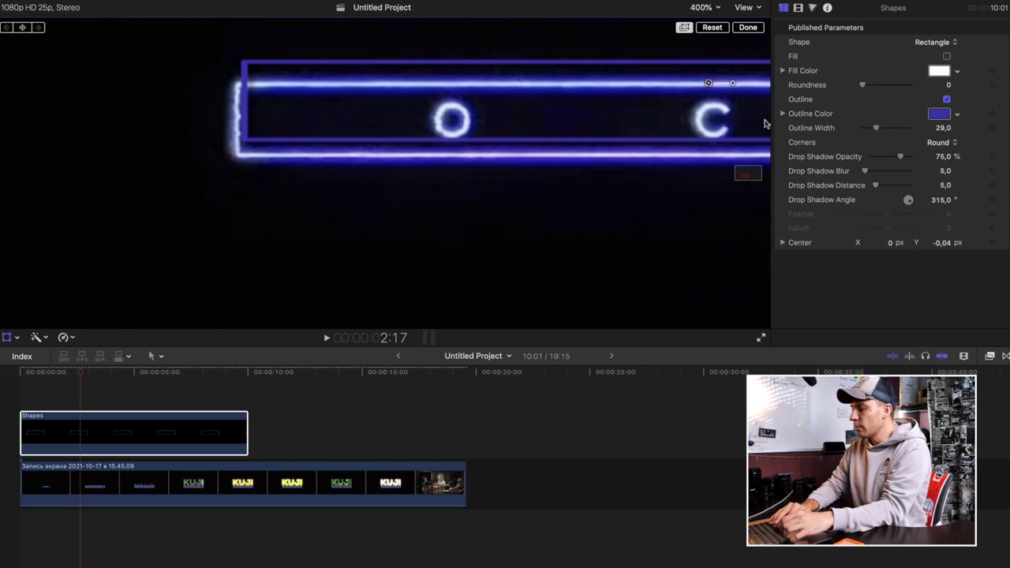
# Fit the whole frame in the viewer and drag the rectangle above the bar
pyautogui.click(759, 9)
pyautogui.press('Escape')
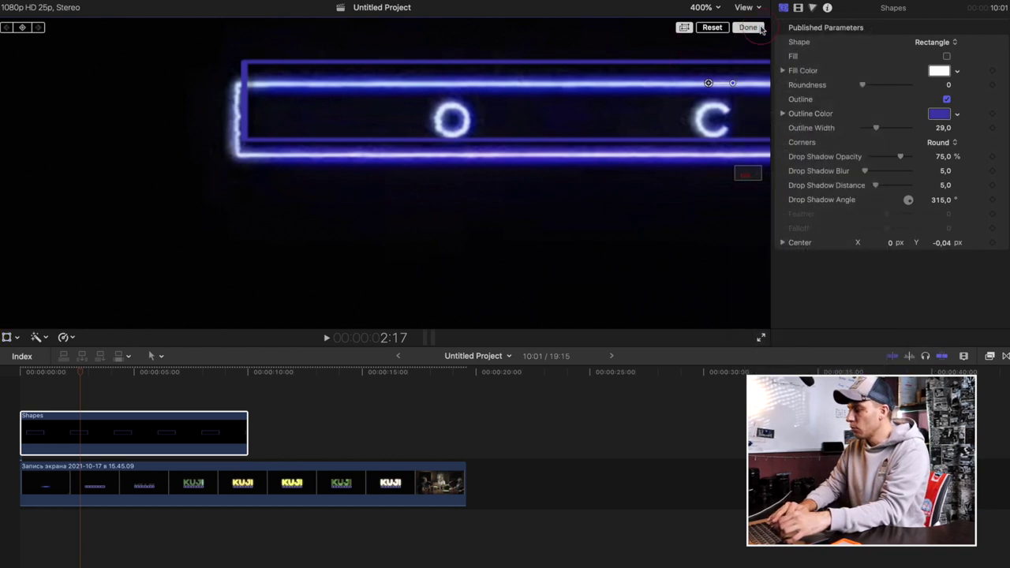
pyautogui.hotkey('shift', 'z')
pyautogui.moveTo(383, 198); pyautogui.dragTo(389, 197)
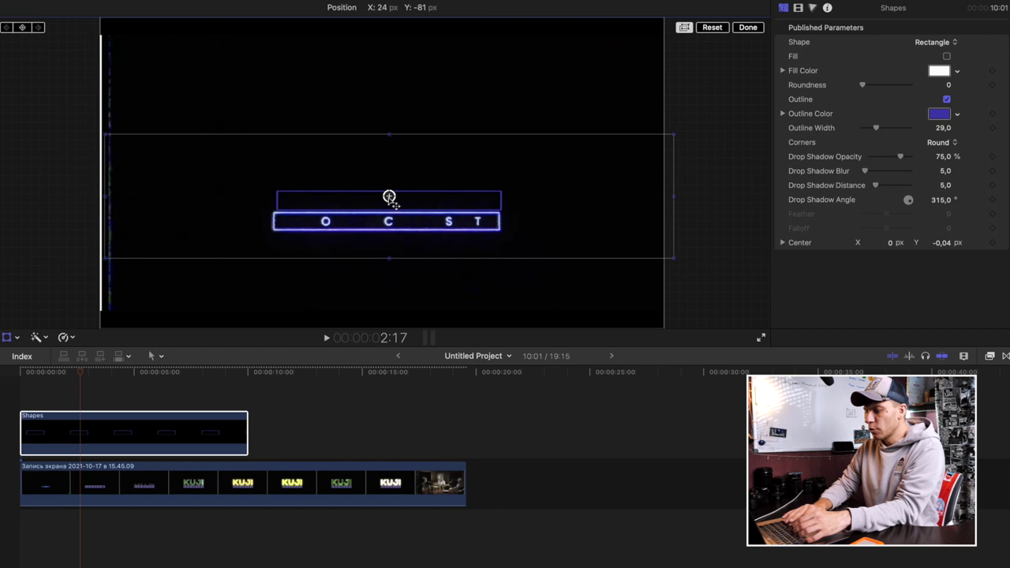
# Nudge the rectangle slightly left to X 11.9 px, just above the O C S T bar
pyautogui.moveTo(390, 196); pyautogui.dragTo(384, 198)
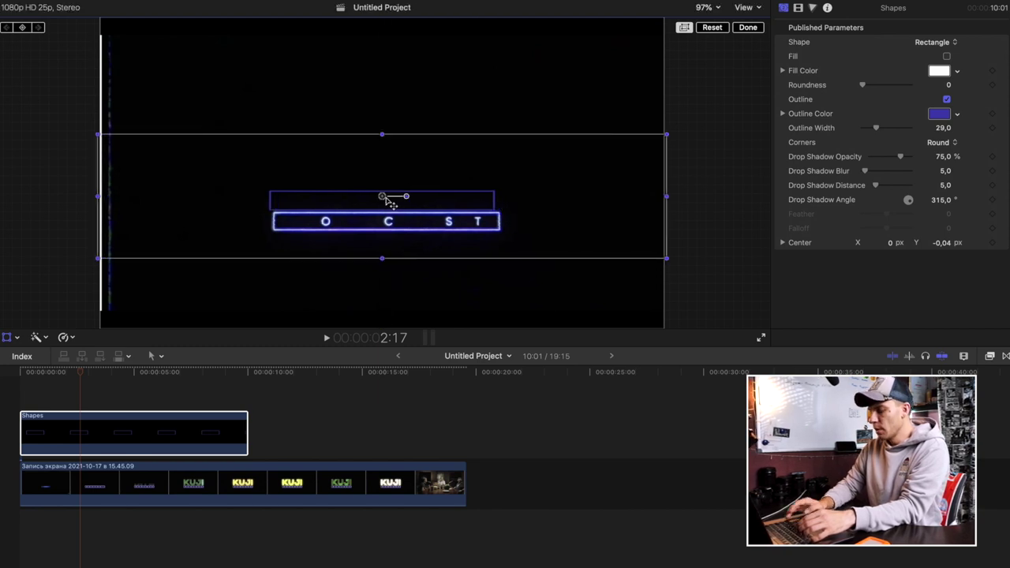
pyautogui.hotkey('ctrl', 'Tab')
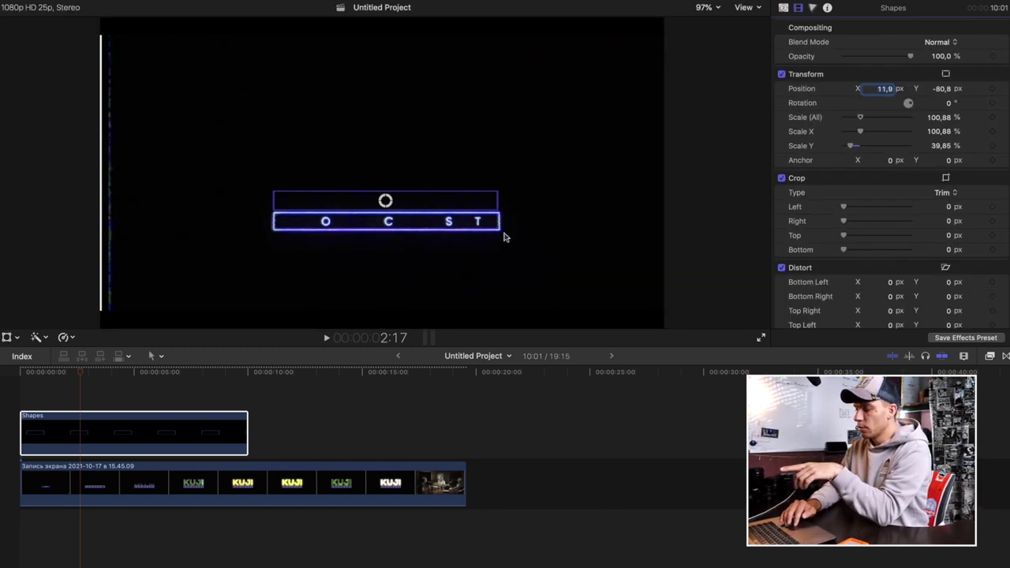
pyautogui.click(124, 411)
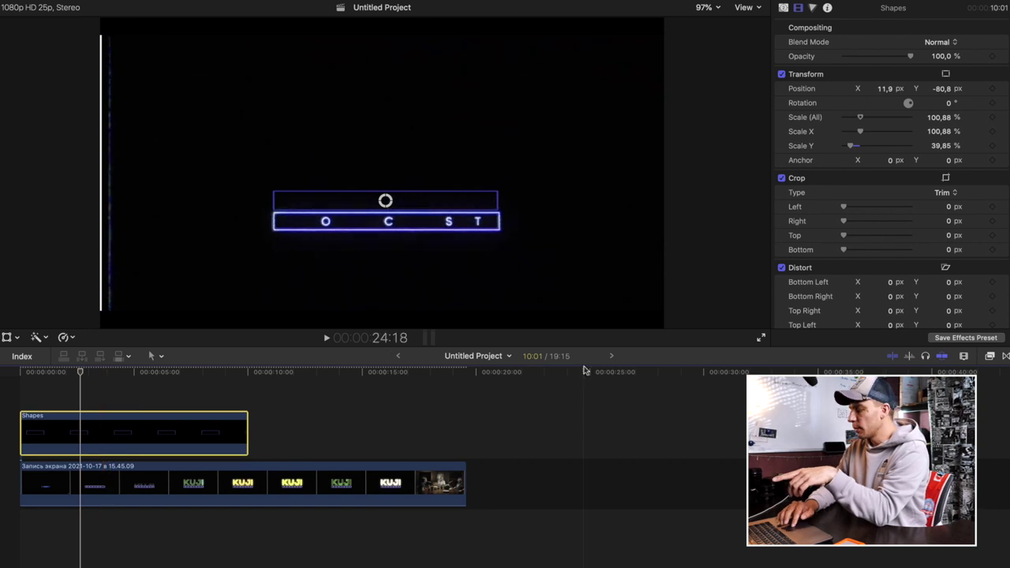
pyautogui.click(991, 356)
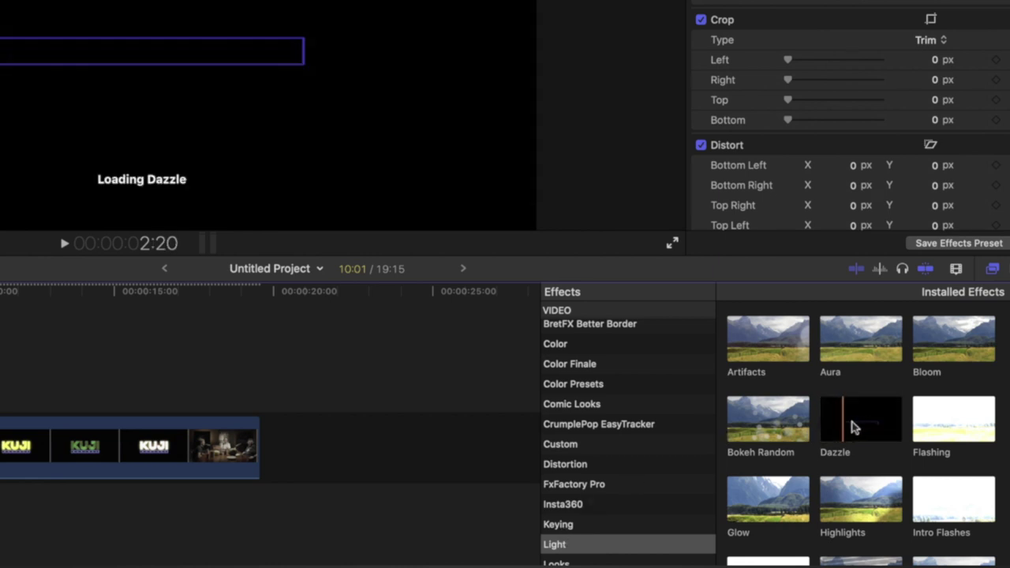
# Apply the Glow and Dazzle effects to the Shapes clip
pyautogui.scroll(-2, 841, 425)
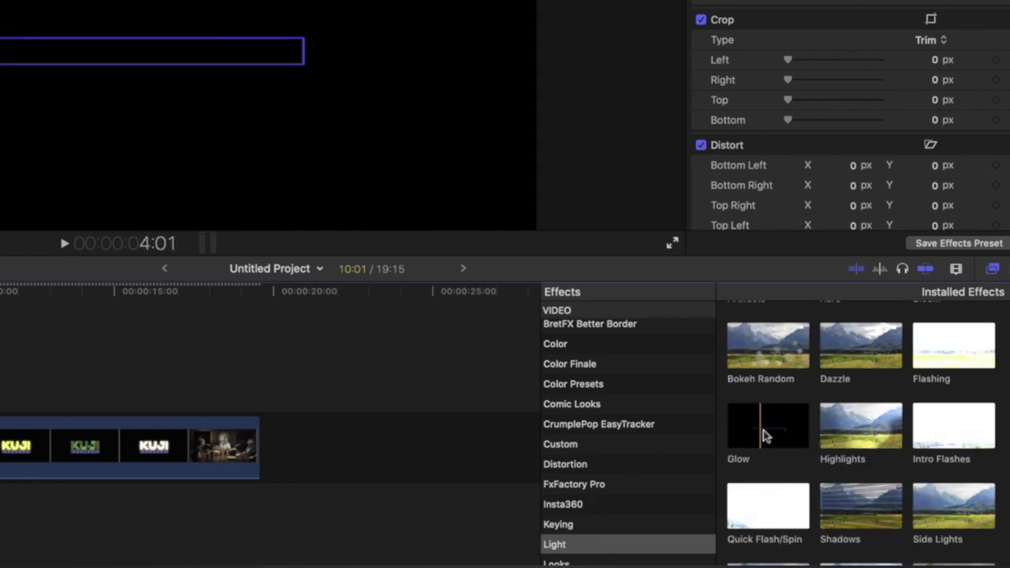
pyautogui.moveTo(776, 431); pyautogui.dragTo(248, 379)
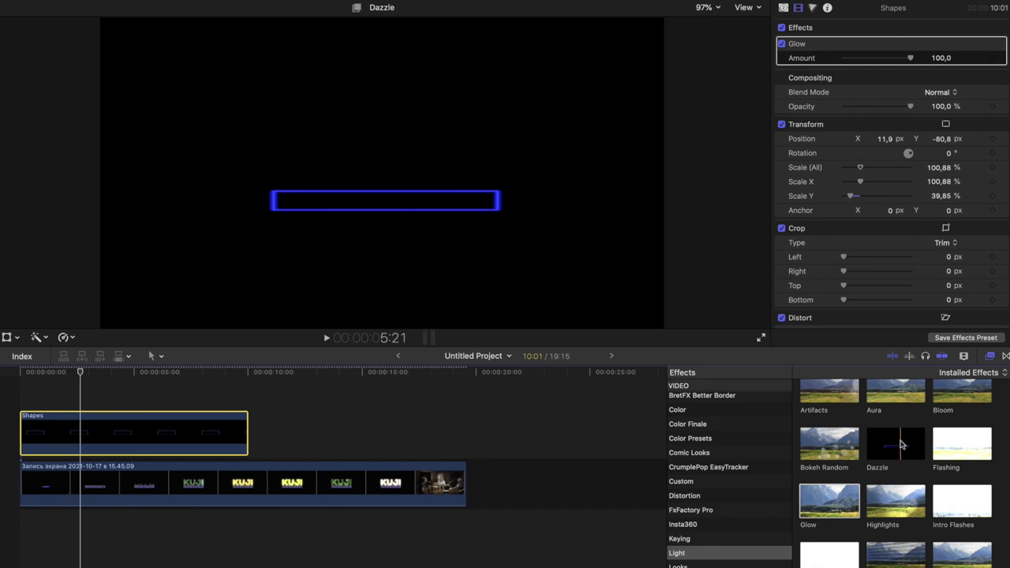
pyautogui.moveTo(906, 445); pyautogui.dragTo(170, 426)
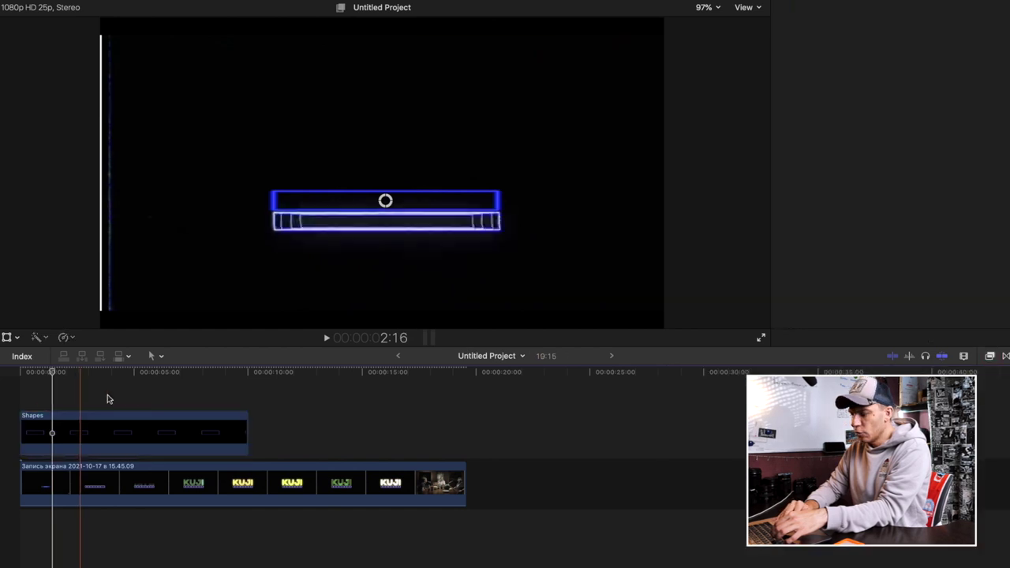
# Set the Dazzle colour to light cyan
pyautogui.click(96, 402)
pyautogui.click(97, 435)
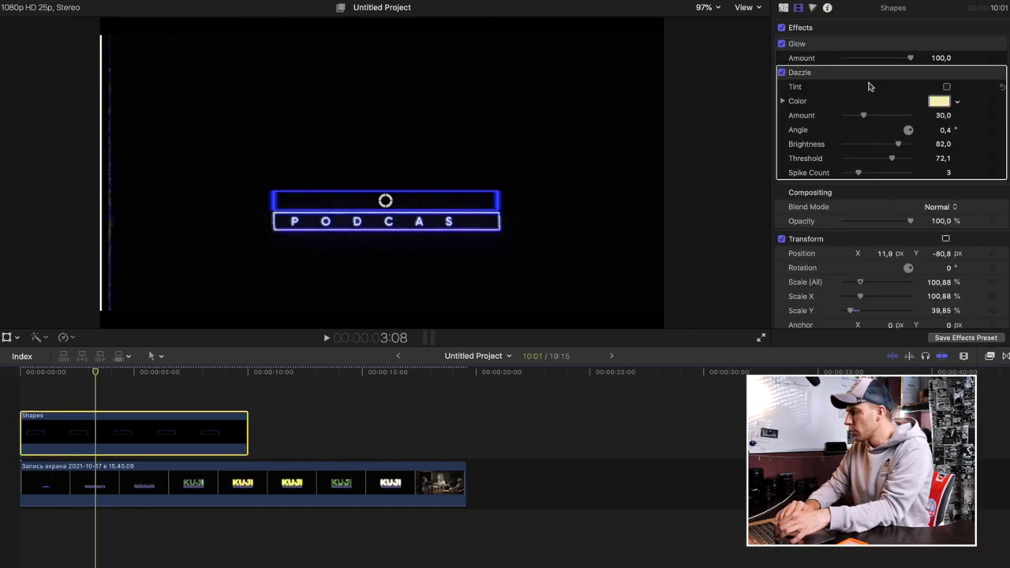
pyautogui.click(940, 103)
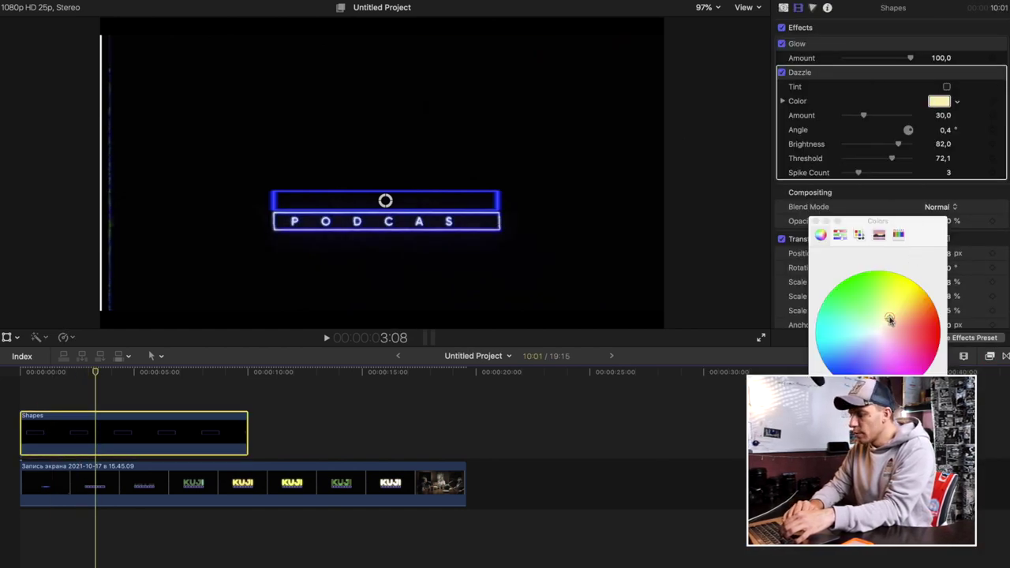
pyautogui.moveTo(863, 326); pyautogui.dragTo(855, 330)
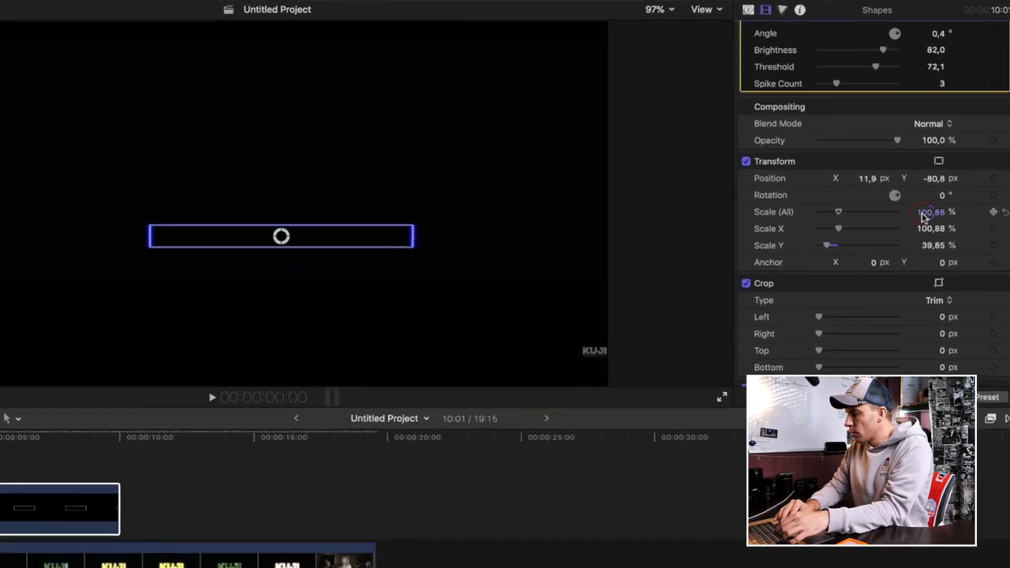
# Keyframe Scale (All) from 0,88 at the clip start to 100,88 about two seconds in
pyautogui.click(940, 189)
pyautogui.moveTo(925, 249)
pyautogui.mouseDown()
pyautogui.moveTo(868, 249)
pyautogui.moveTo(885, 246)
pyautogui.mouseUp()
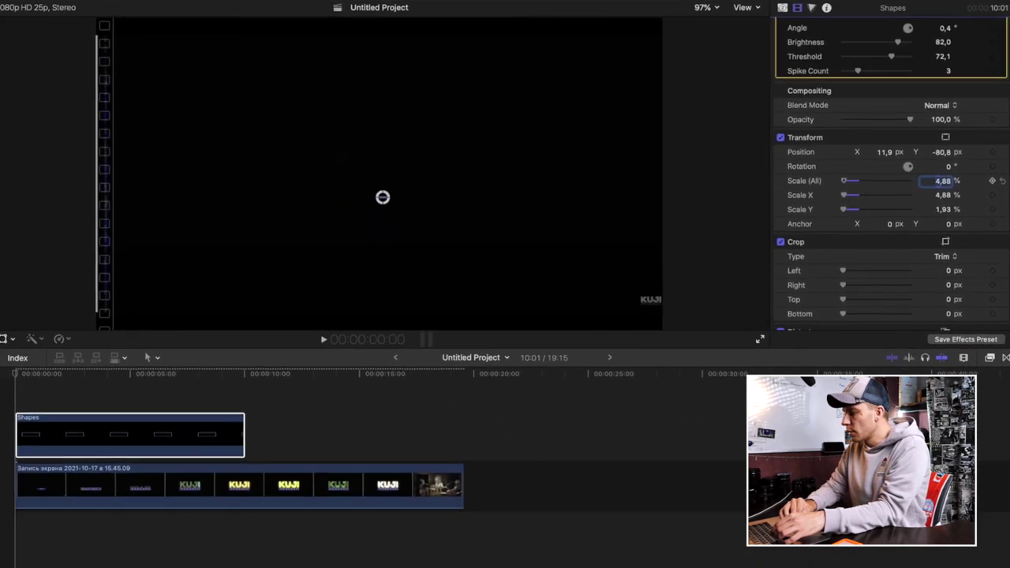
pyautogui.moveTo(943, 180); pyautogui.dragTo(990, 181)
pyautogui.click(993, 180)
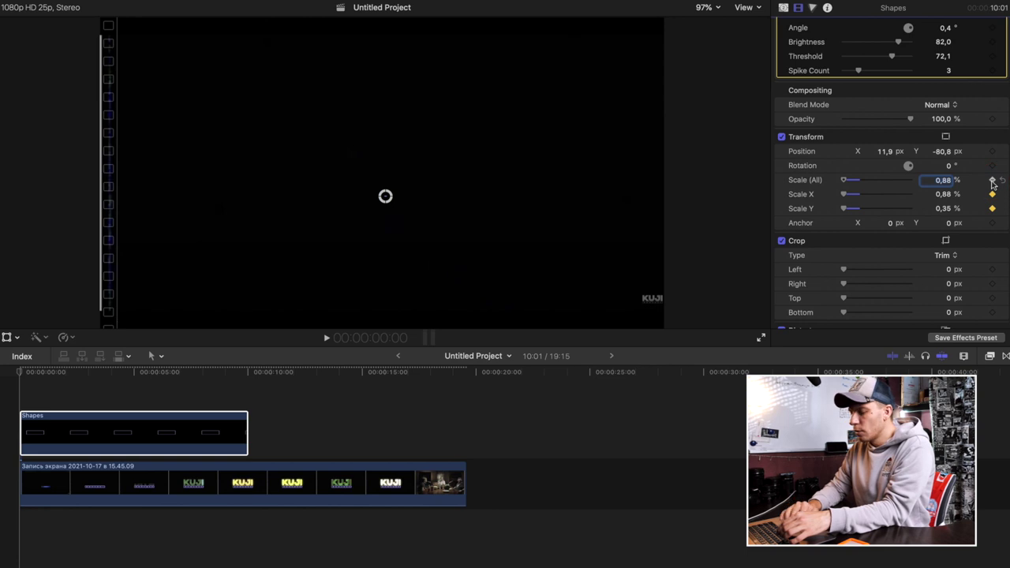
pyautogui.click(20, 372)
pyautogui.moveTo(20, 375)
pyautogui.mouseDown()
pyautogui.moveTo(78, 377)
pyautogui.moveTo(67, 379)
pyautogui.mouseUp()
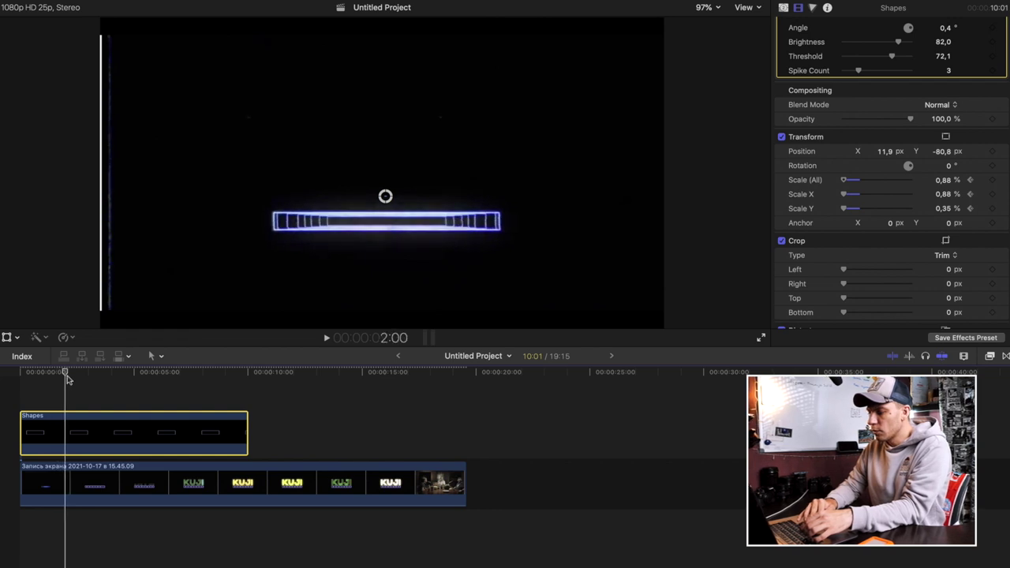
pyautogui.moveTo(947, 182); pyautogui.dragTo(947, 176)
pyautogui.press('Return')
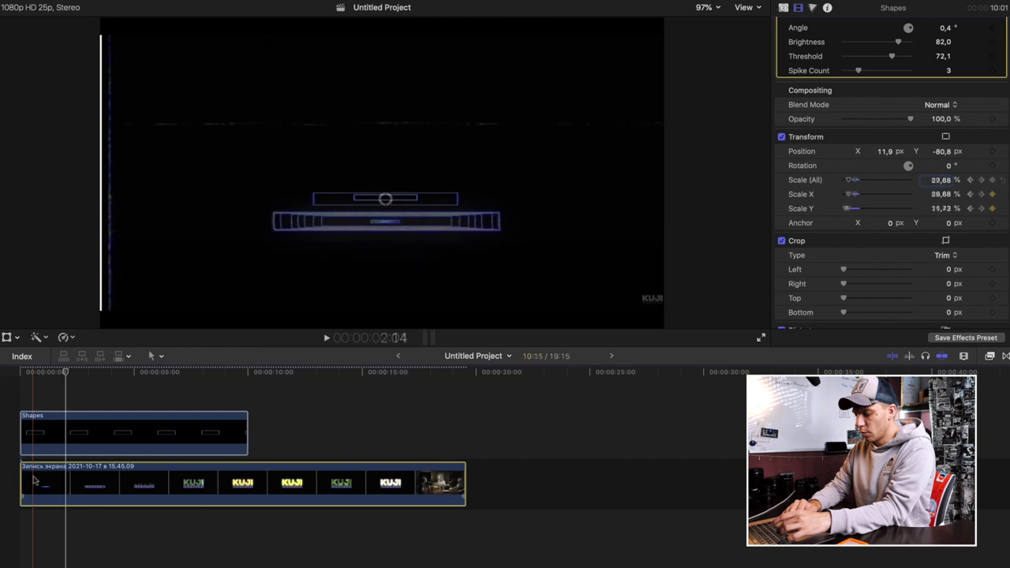
# Play back the rectangle's growing scale animation from the start
pyautogui.click(35, 478)
pyautogui.press('/')
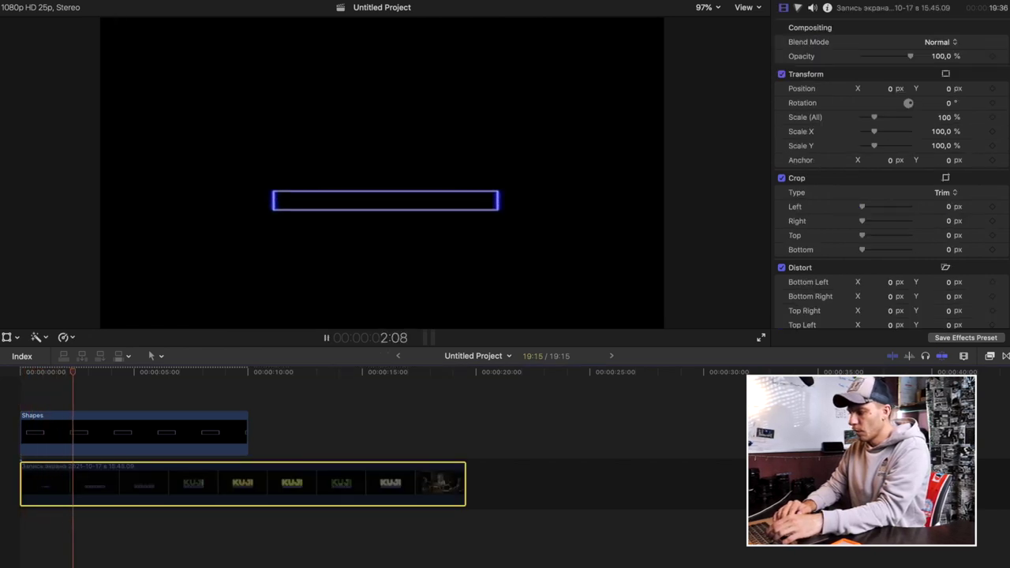
pyautogui.press('space')
pyautogui.click(75, 433)
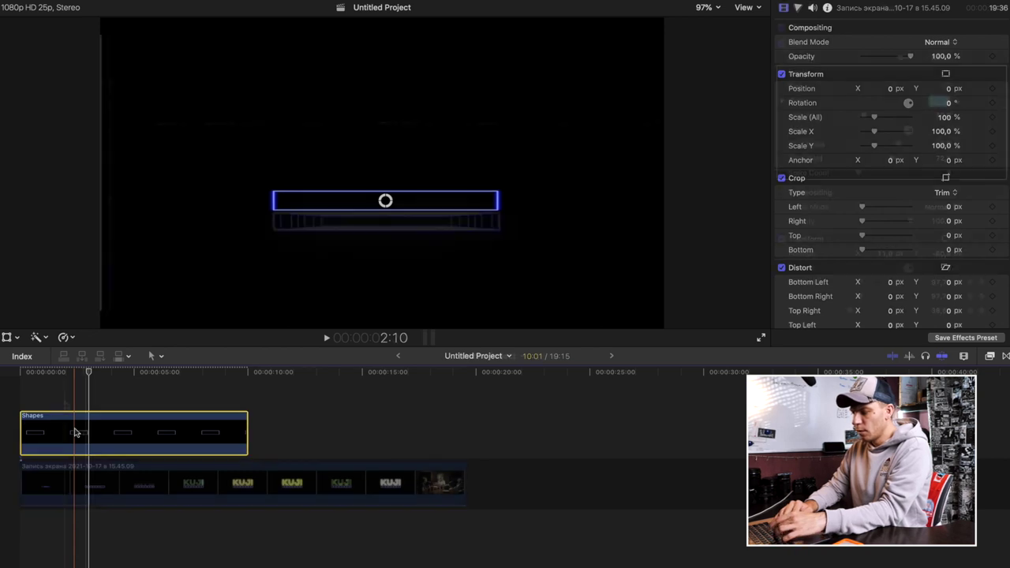
pyautogui.click(70, 408)
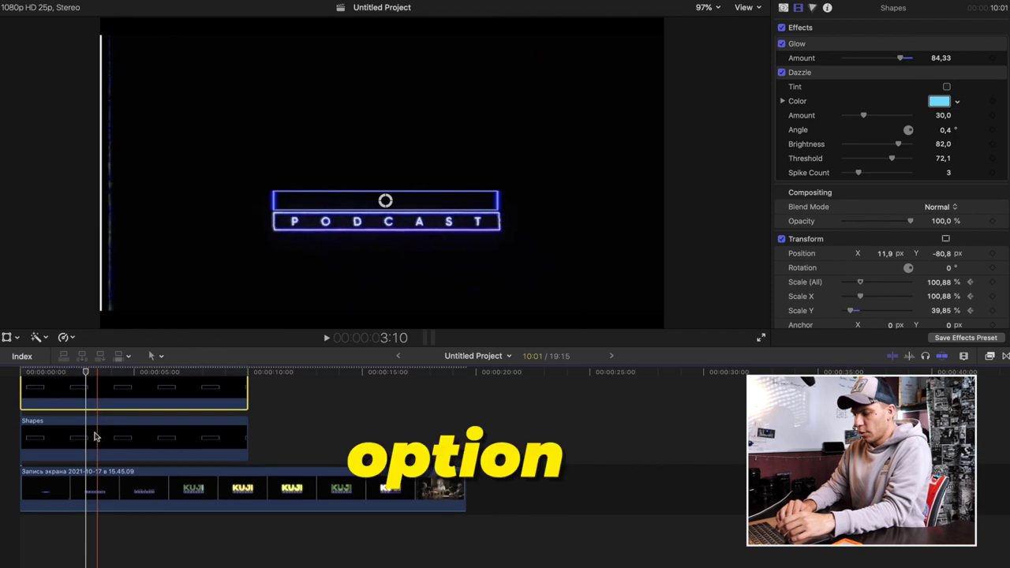
pyautogui.scroll(2, 95, 436)
pyautogui.moveTo(90, 431); pyautogui.dragTo(90, 394)
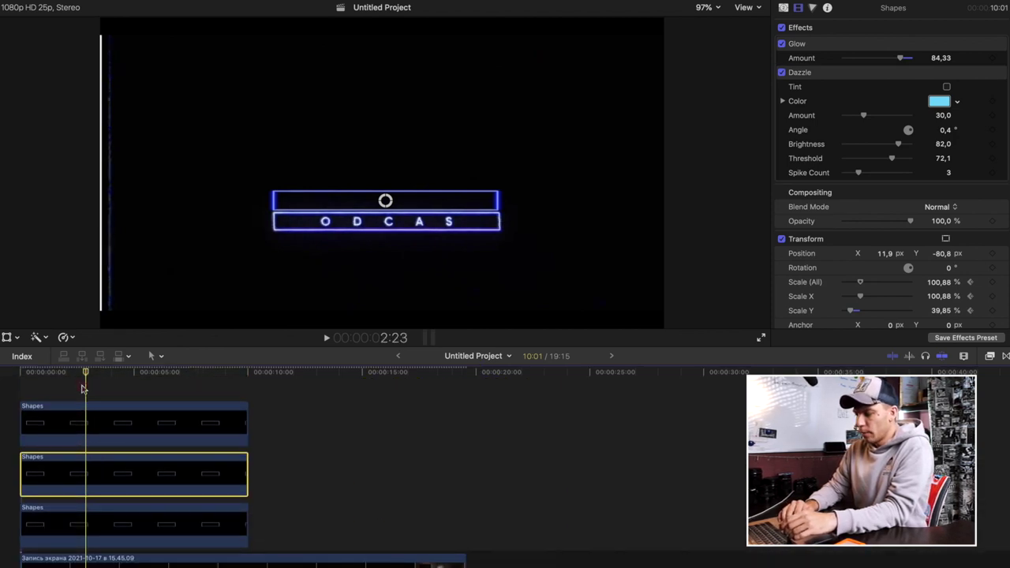
pyautogui.click(84, 420)
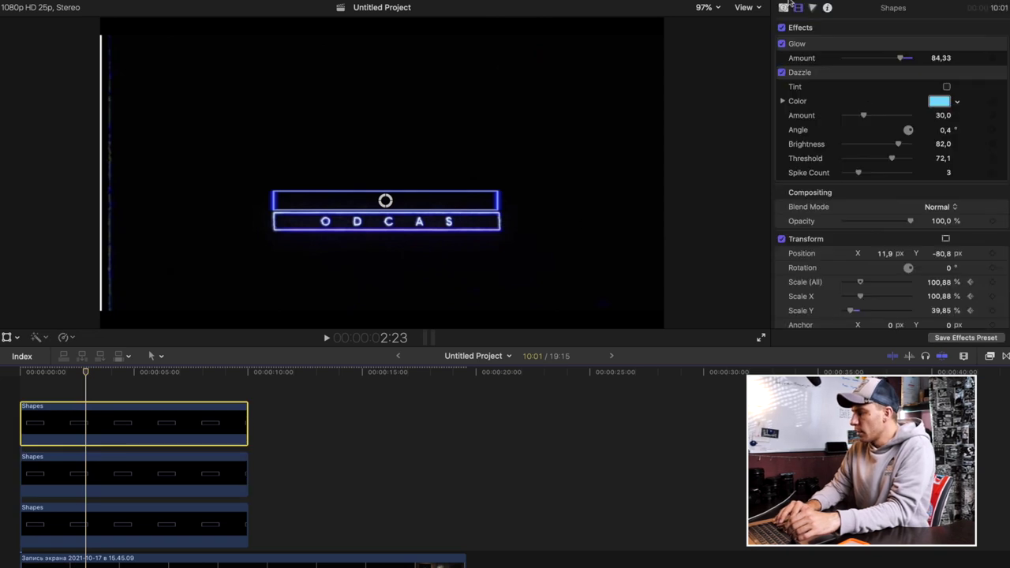
pyautogui.moveTo(935, 283); pyautogui.dragTo(926, 282)
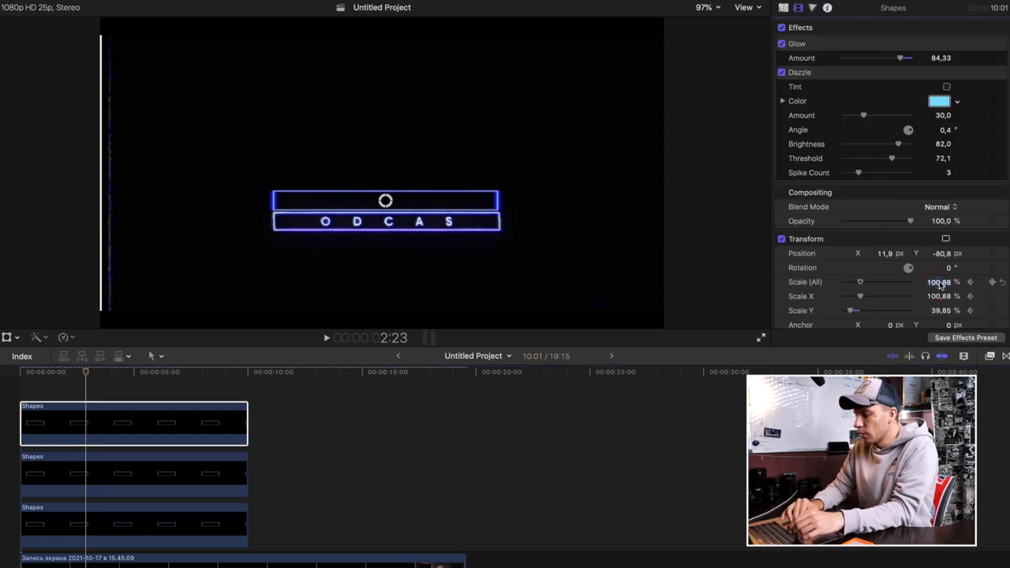
pyautogui.click(91, 423)
pyautogui.press('Delete')
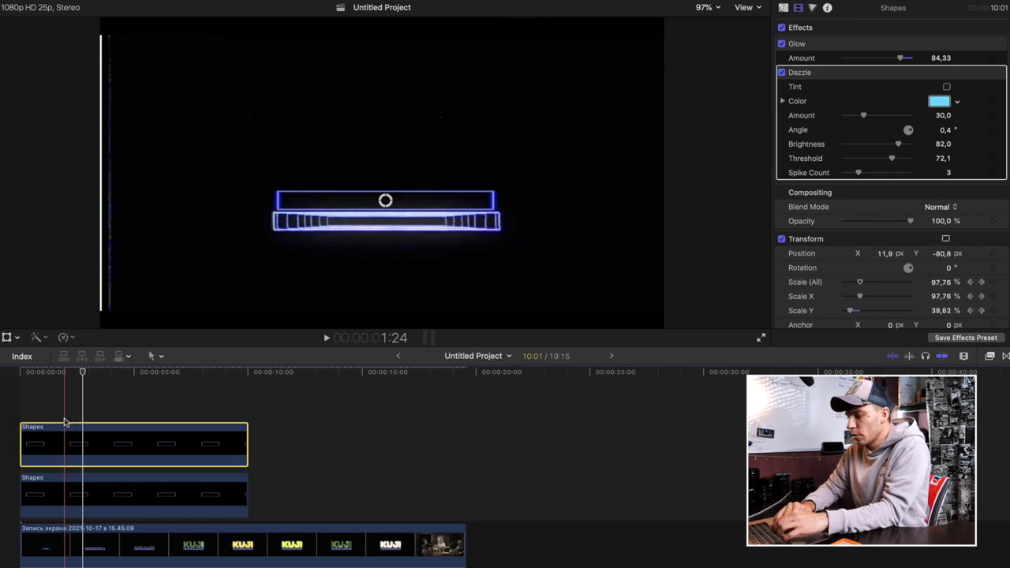
# Select the Shapes clip around 3:21 and show its Glow, Dazzle and Transform lanes with Control-V
pyautogui.click(61, 418)
pyautogui.click(63, 444)
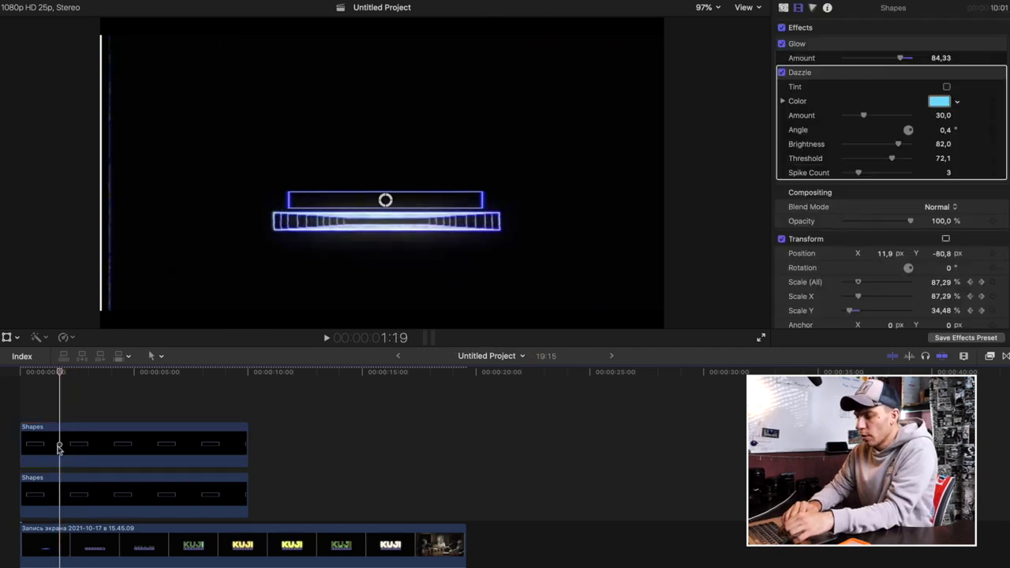
pyautogui.click(60, 417)
pyautogui.click(62, 444)
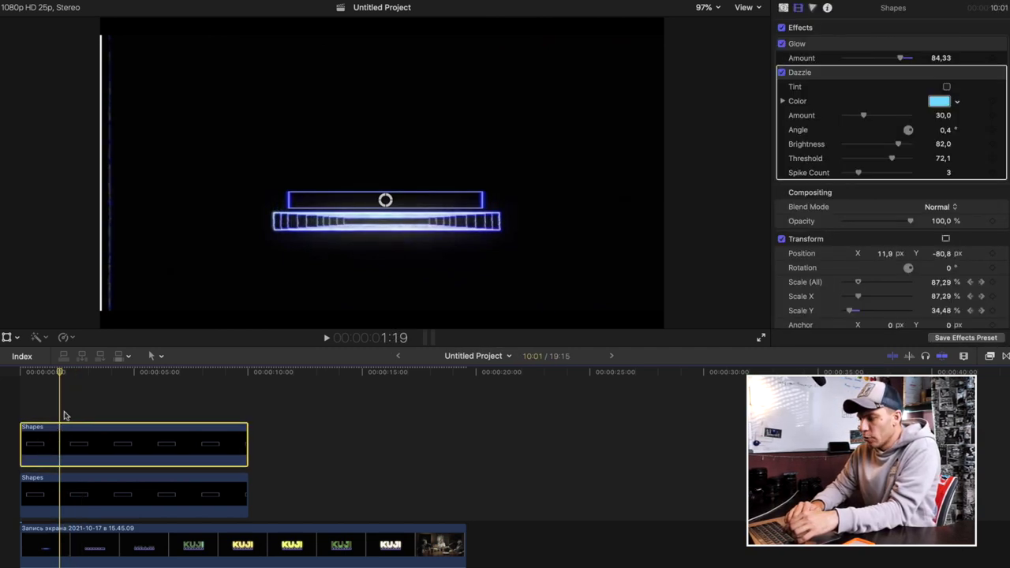
pyautogui.click(108, 418)
pyautogui.click(111, 443)
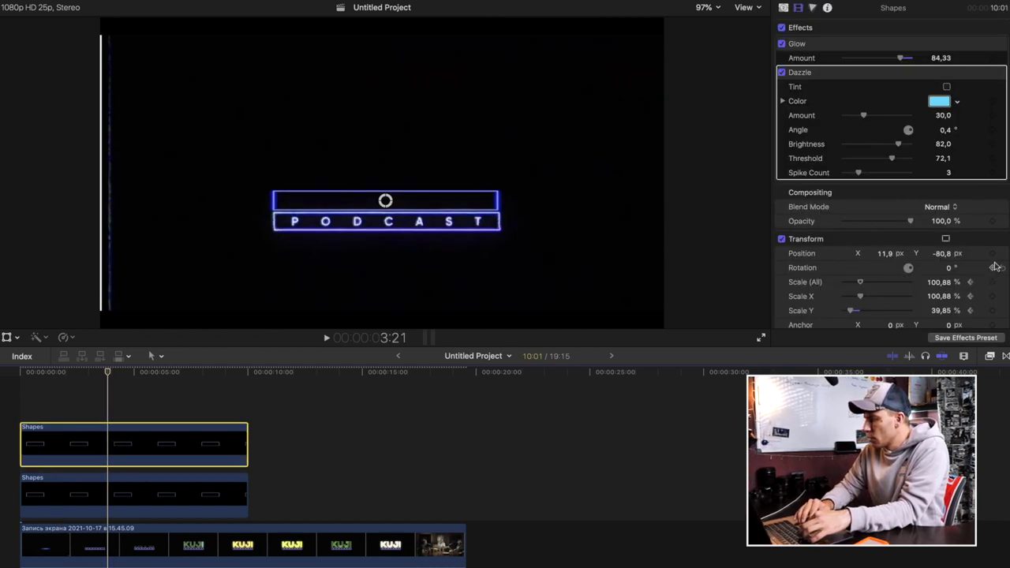
pyautogui.hotkey('ctrl', 'v')
pyautogui.click(64, 476)
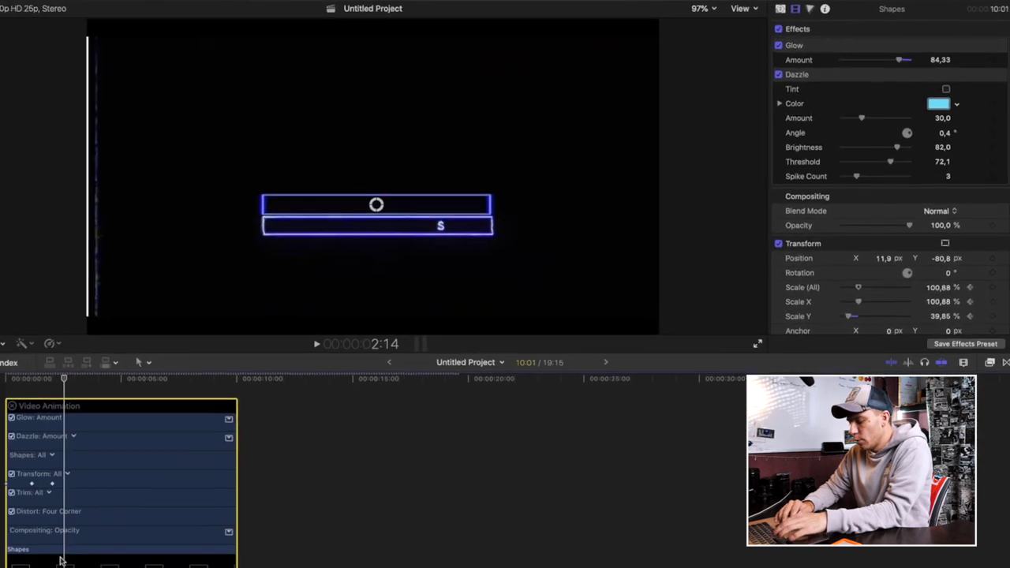
# Duplicate the Shapes clip onto a new top lane and preview its keyframes in Video Animation
pyautogui.moveTo(97, 466); pyautogui.dragTo(73, 419)
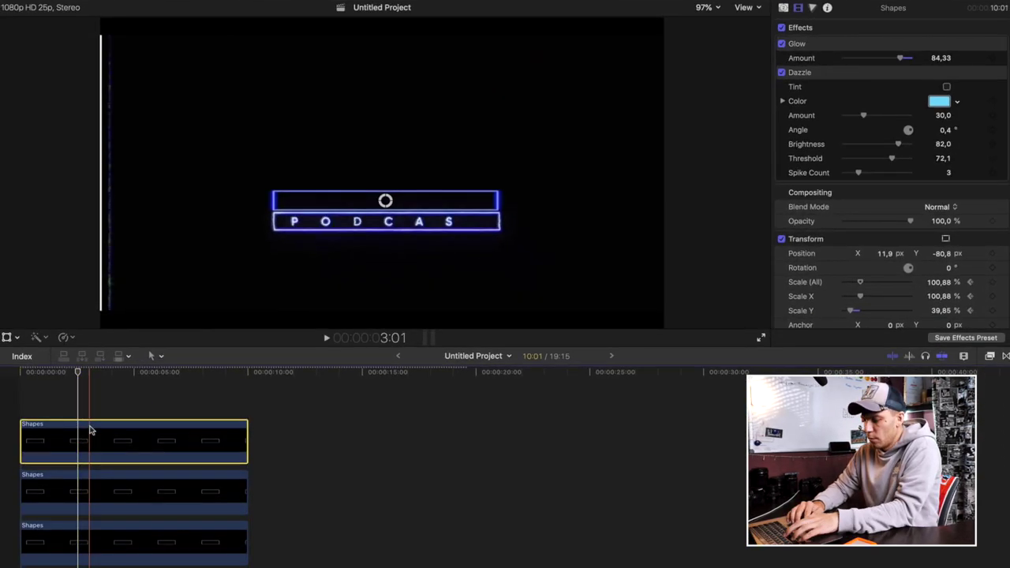
pyautogui.hotkey('ctrl', 'v')
pyautogui.hotkey('shift', 'z')
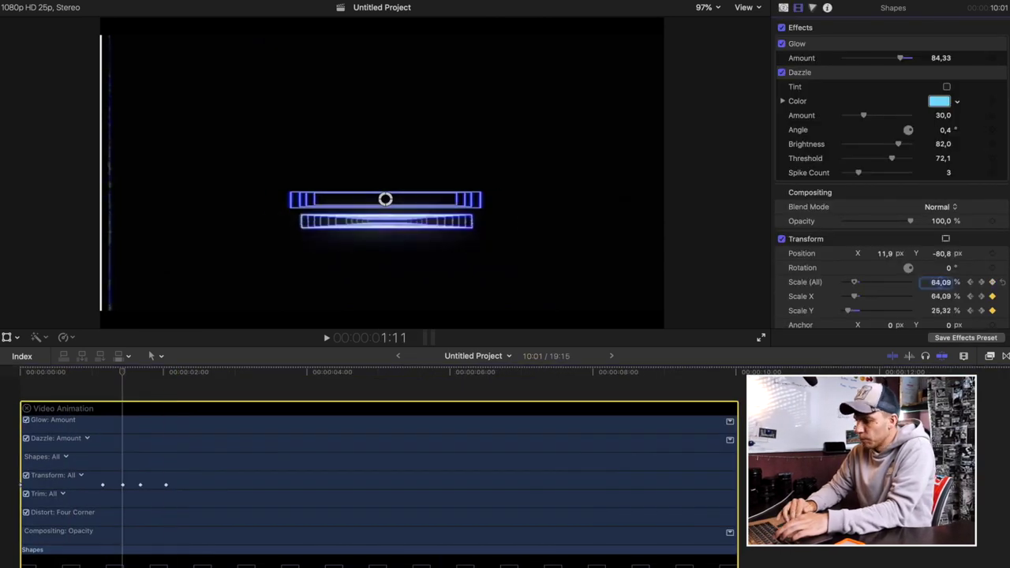
pyautogui.click(31, 458)
pyautogui.press('space')
pyautogui.press('space')
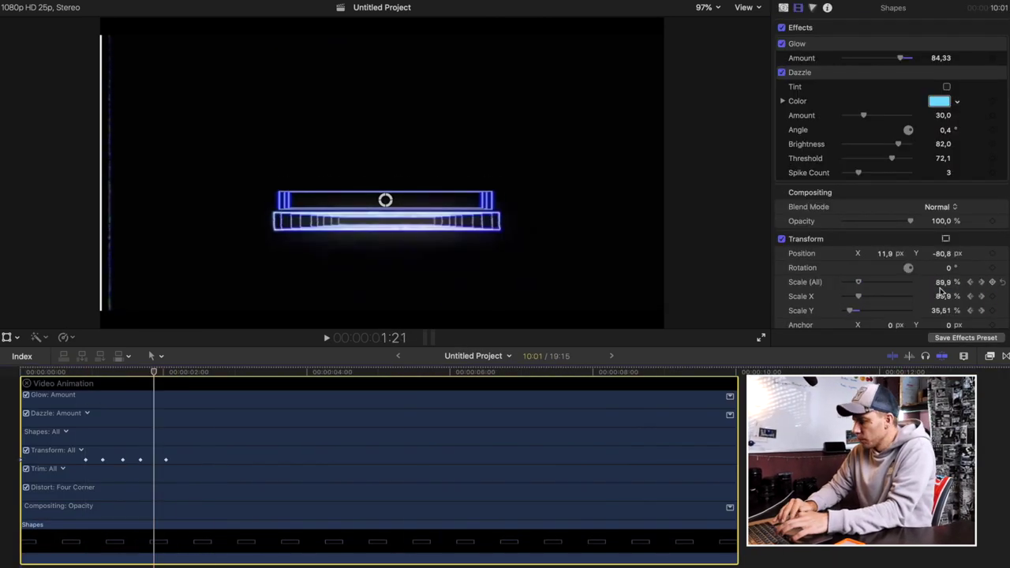
pyautogui.click(61, 373)
pyautogui.press('space')
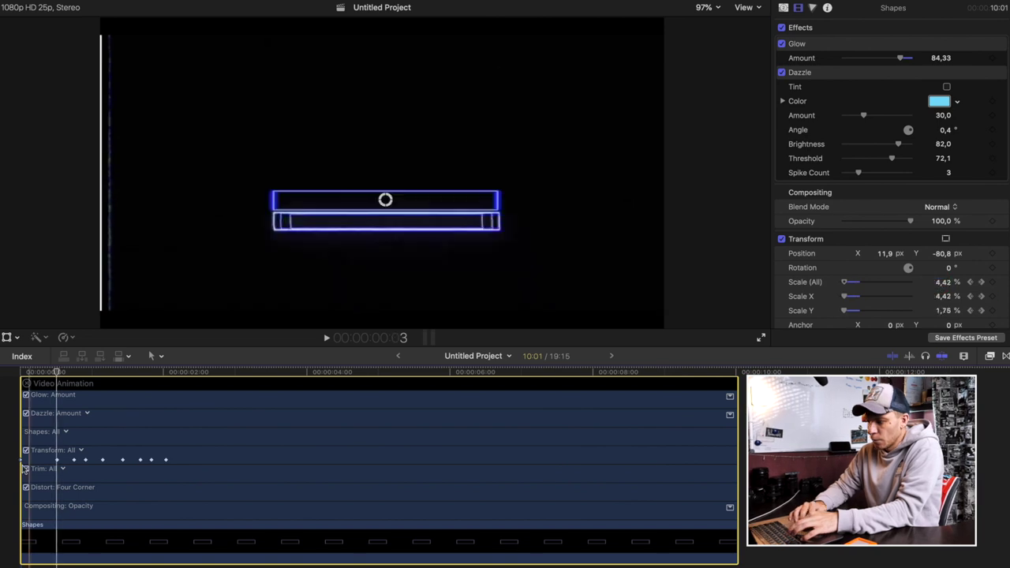
# Hide the animation editor and play back the bars growing from tiny to full size
pyautogui.hotkey('ctrl', 'v')
pyautogui.scroll(-3, 123, 510)
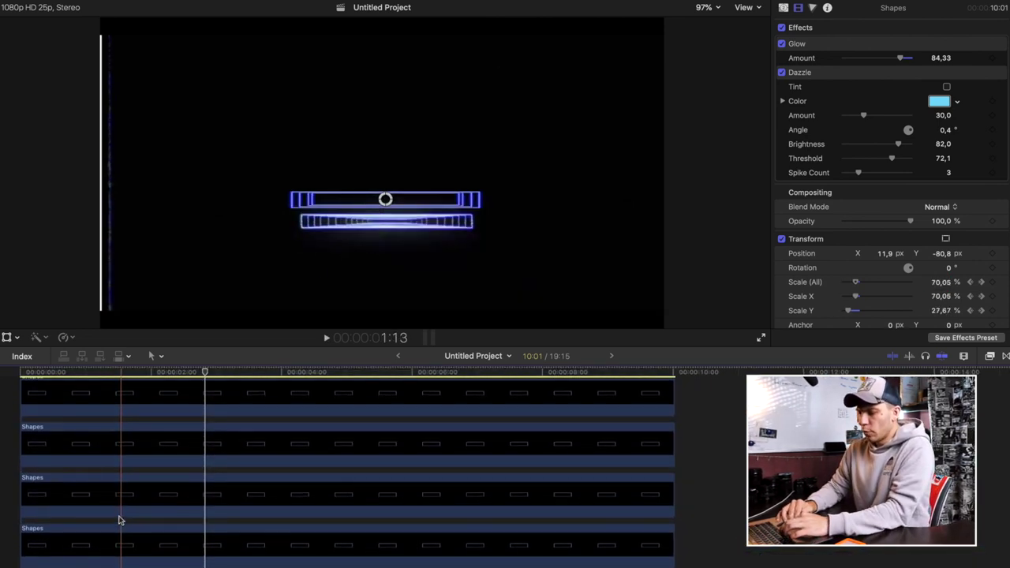
pyautogui.press('space')
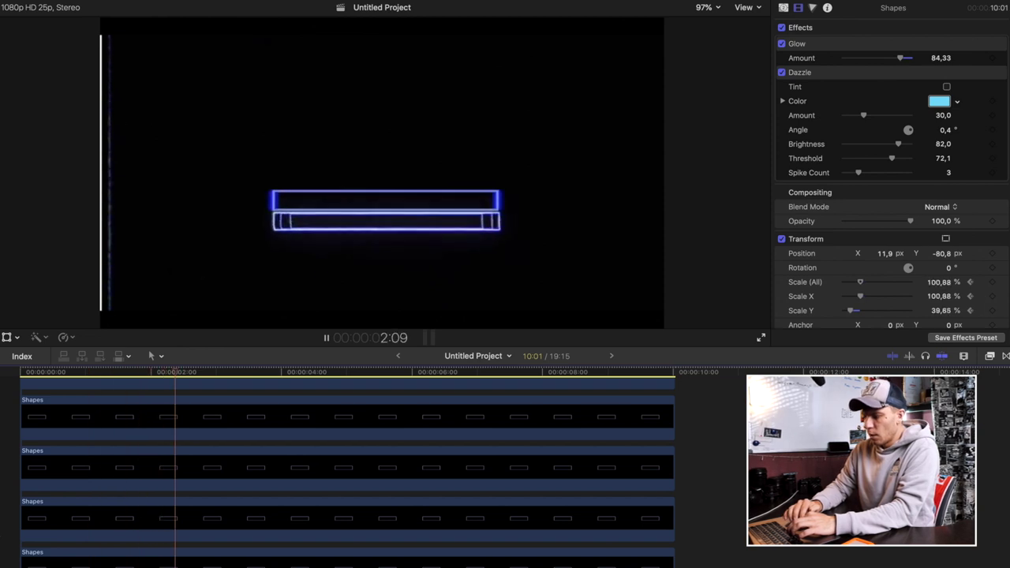
pyautogui.press('space')
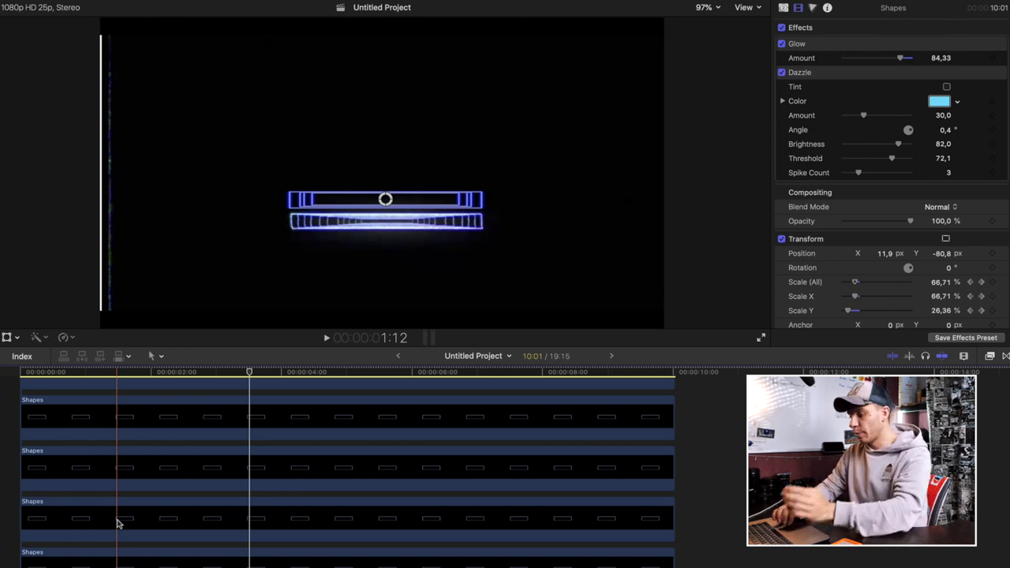
# Marquee-select the six stacked Shapes clips and merge them into a compound clip named 'квадрат'
pyautogui.scroll(-1, 117, 524)
pyautogui.scroll(3, 117, 524)
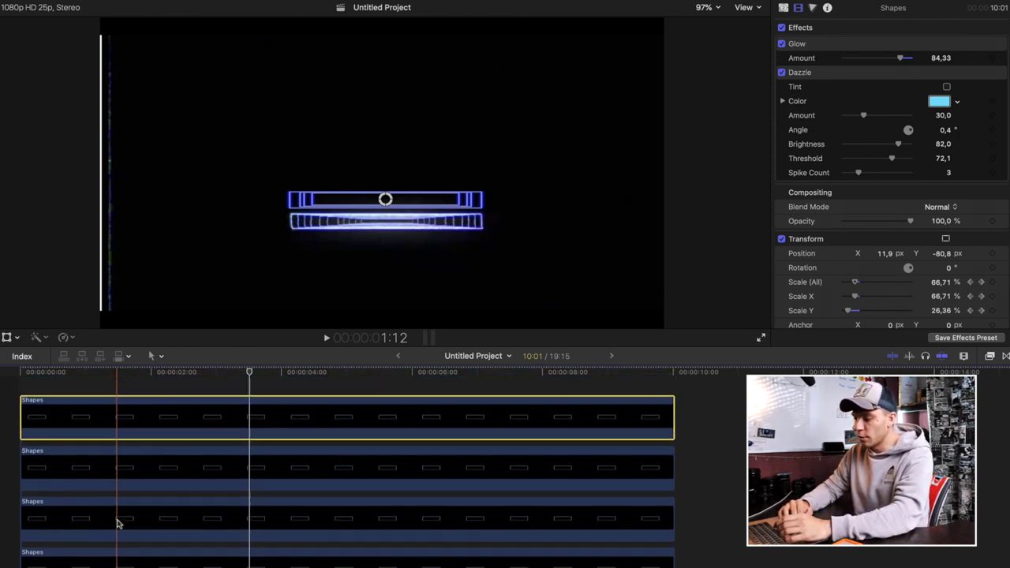
pyautogui.scroll(-2, 117, 523)
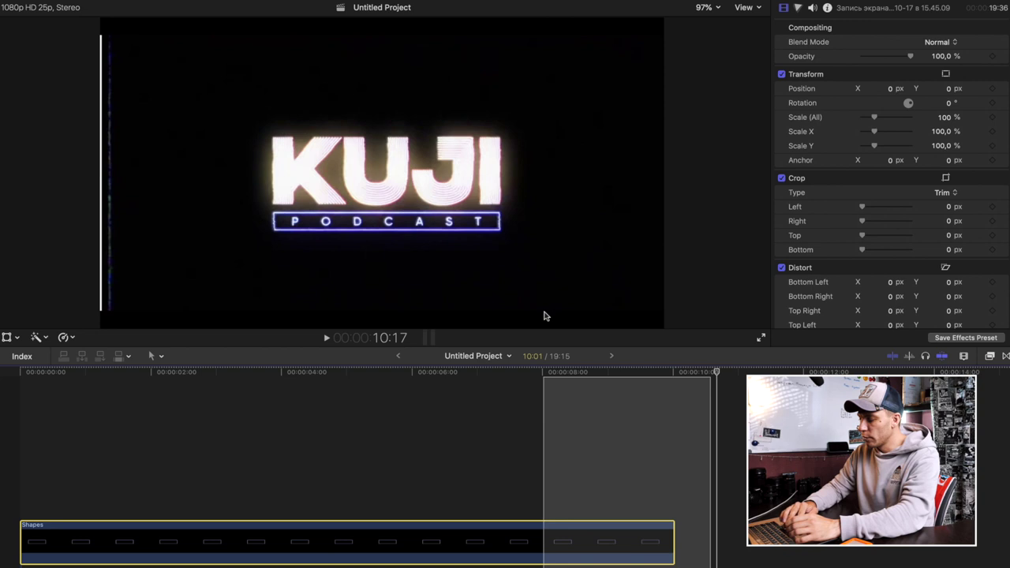
pyautogui.moveTo(544, 316); pyautogui.dragTo(545, 319)
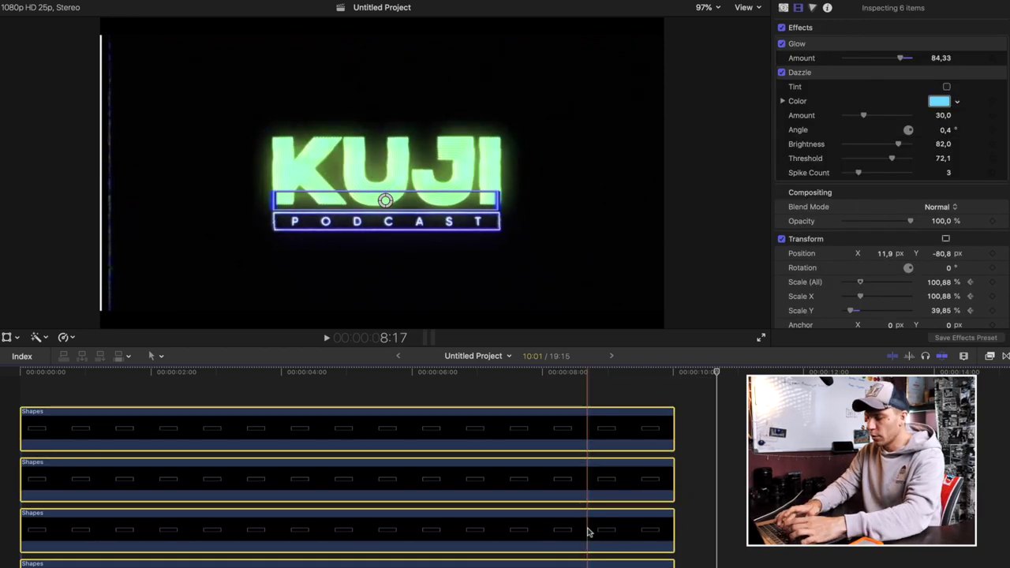
pyautogui.hotkey('alt', 'g')
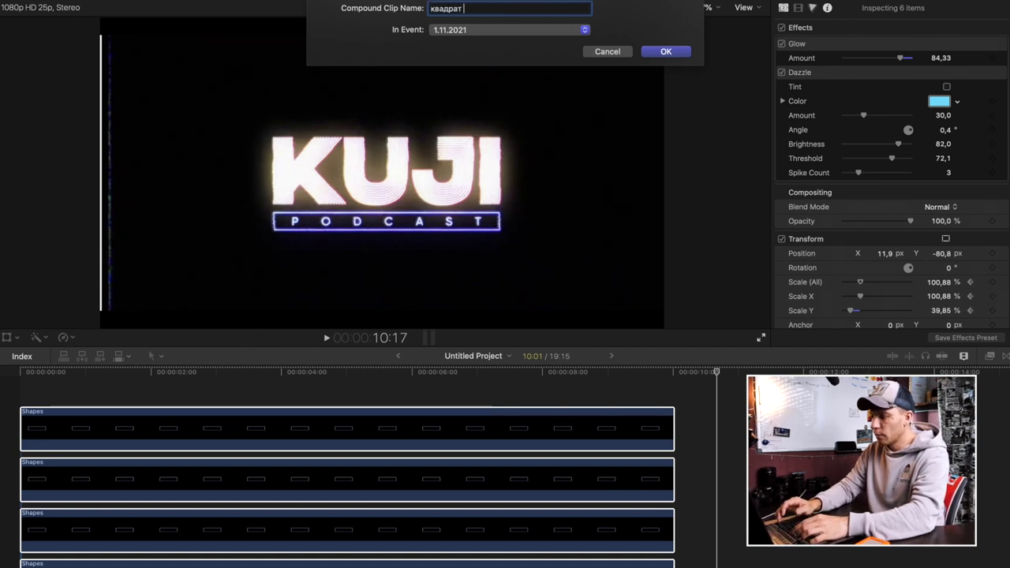
pyautogui.press('Return')
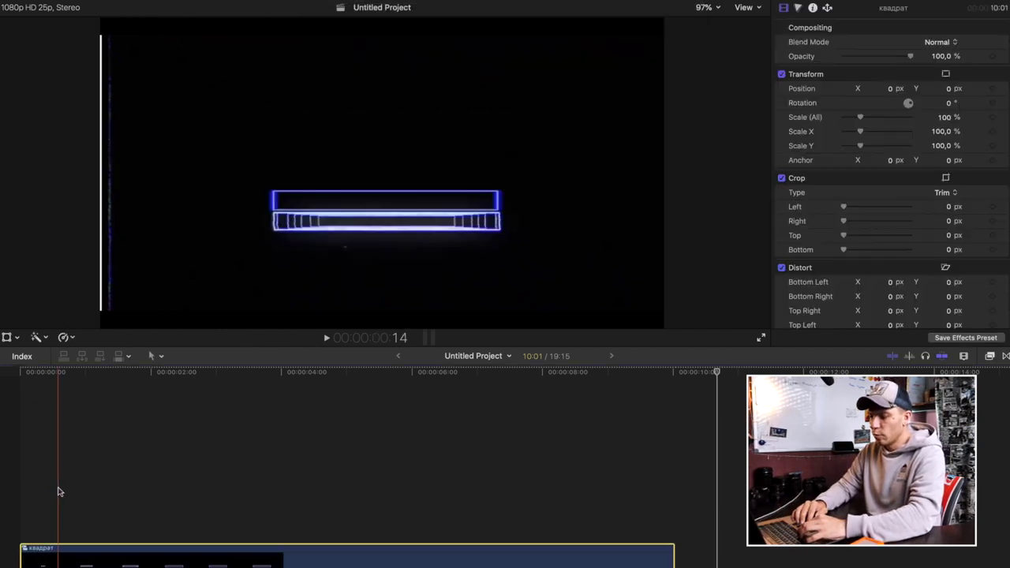
pyautogui.press('ctrl+super+1')
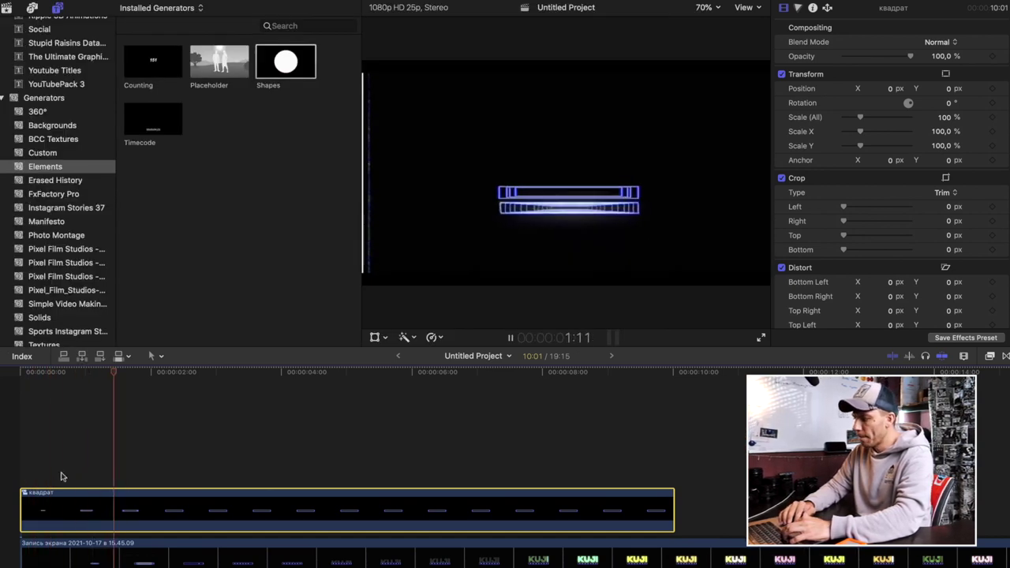
# Add markers on the квадрат compound clip, stepping frame by frame from around 2:15
pyautogui.press('space')
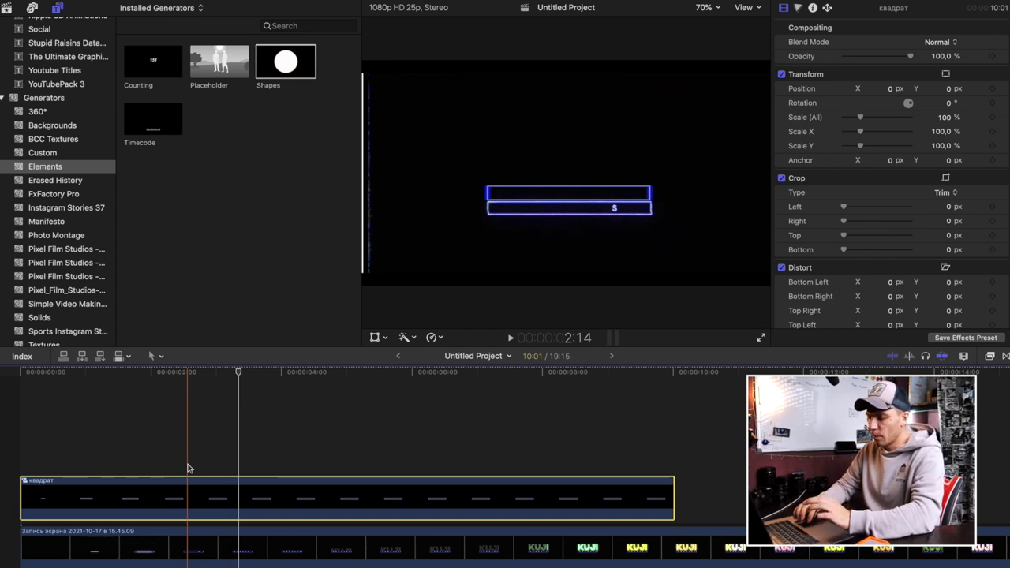
pyautogui.click(188, 494)
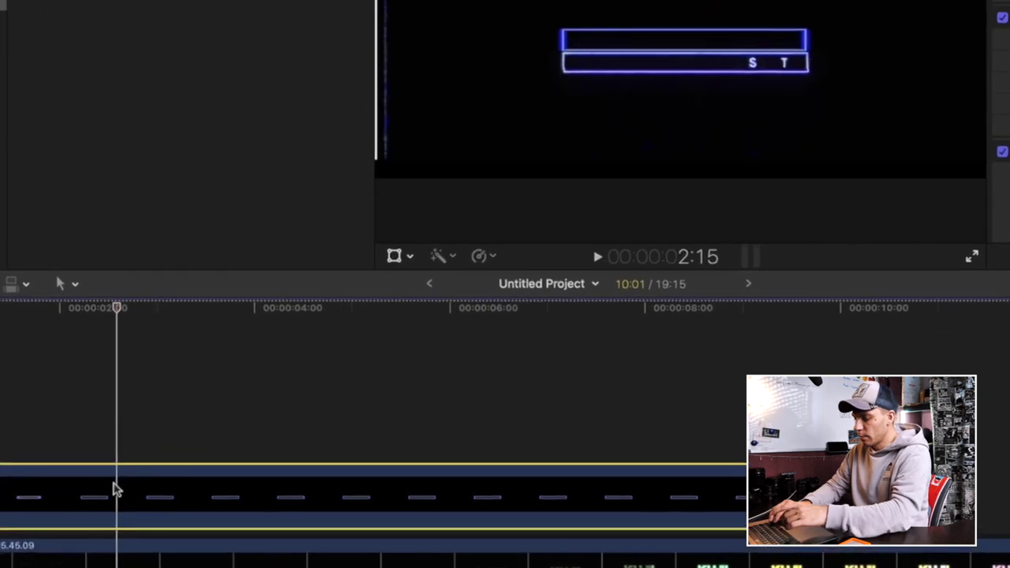
pyautogui.press('m')
pyautogui.press('Right')
pyautogui.press('Right')
pyautogui.press('Right')
pyautogui.press('Left')
pyautogui.press('Left')
pyautogui.press('Left')
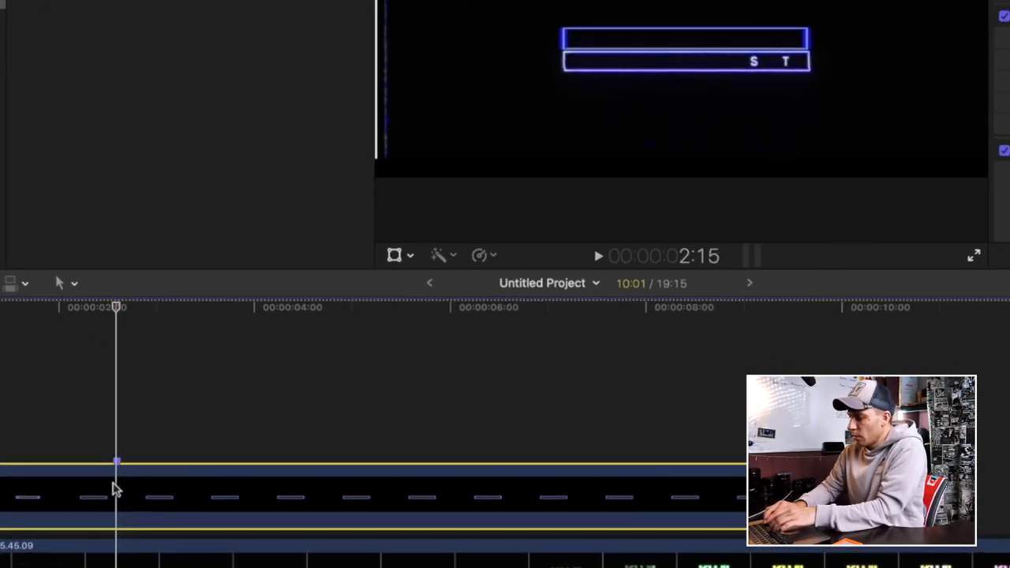
pyautogui.press('Right')
pyautogui.press('Left')
pyautogui.press('Left')
pyautogui.press('Right')
pyautogui.press('Right')
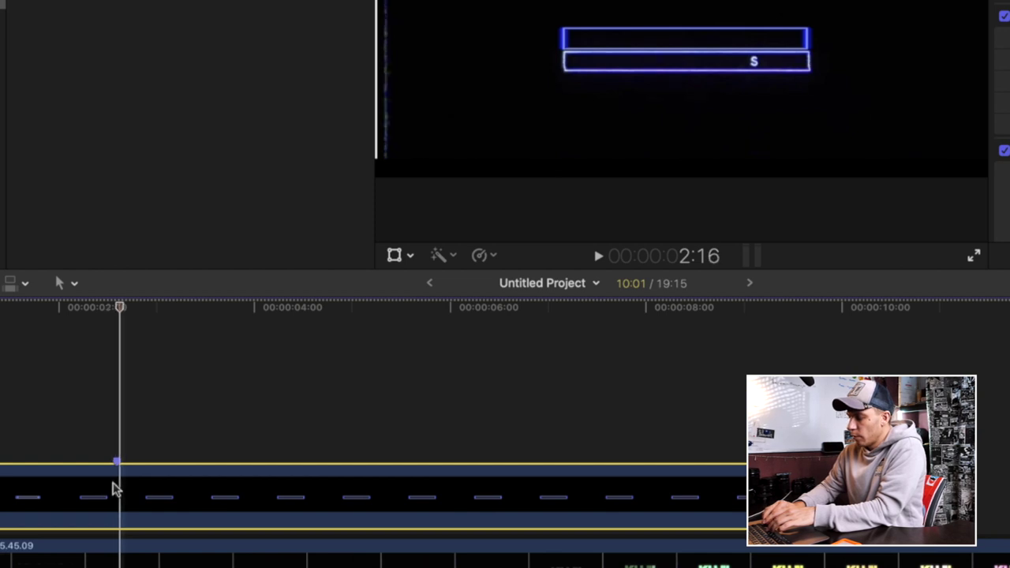
pyautogui.press('Right')
pyautogui.press('Right')
pyautogui.press('Right')
pyautogui.press('Right')
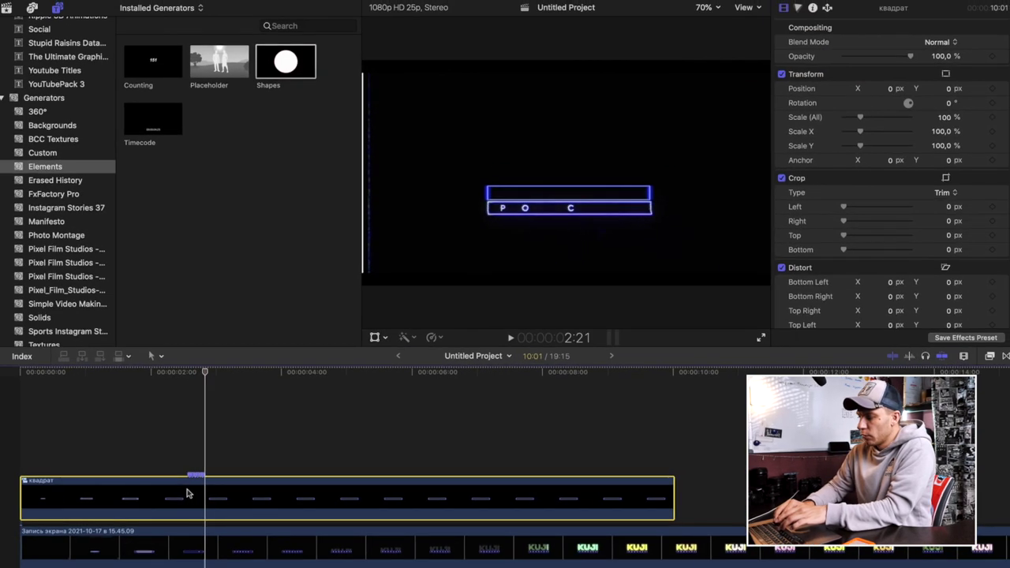
pyautogui.press('Right')
pyautogui.press('Right')
pyautogui.press('Right')
pyautogui.press('Right')
pyautogui.press('Right')
pyautogui.press('Right')
pyautogui.press('Right')
pyautogui.press('Right')
pyautogui.press('Right')
pyautogui.click(187, 493)
pyautogui.press('super+equal')
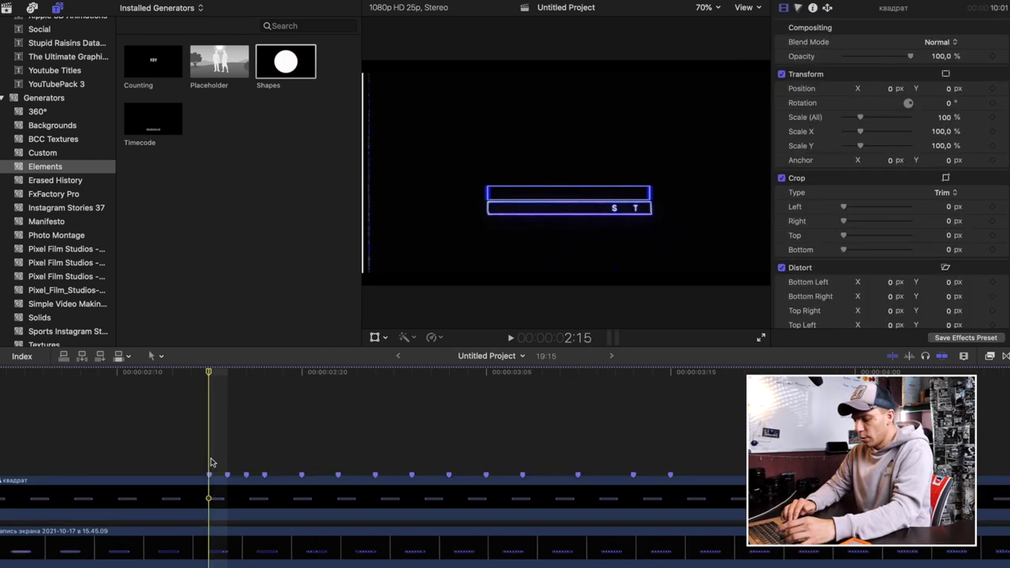
# Add a Basic Title clip above the compound clip and trim its end shorter
pyautogui.hotkey('ctrl', 't')
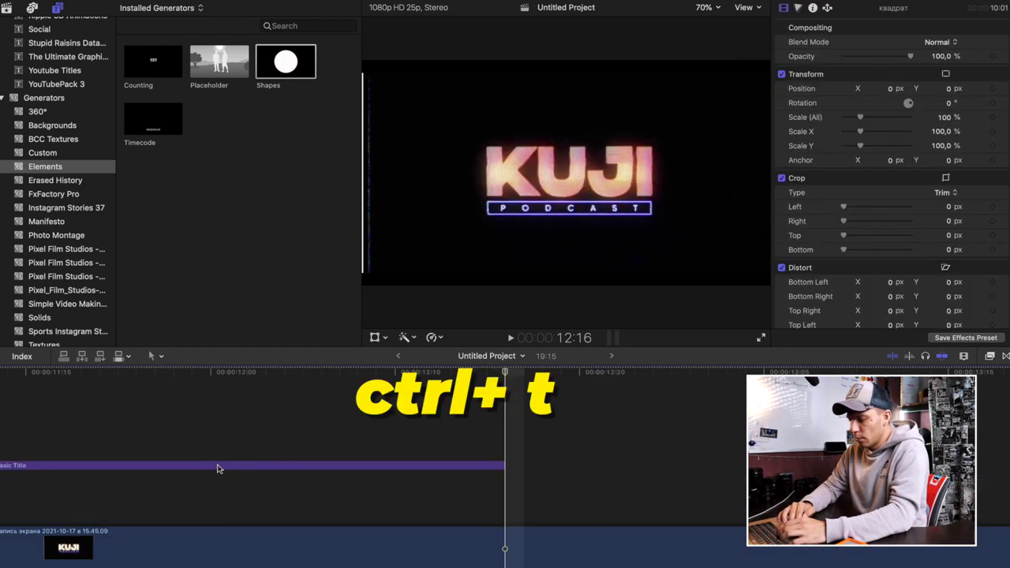
pyautogui.hscroll(-10, 222, 474)
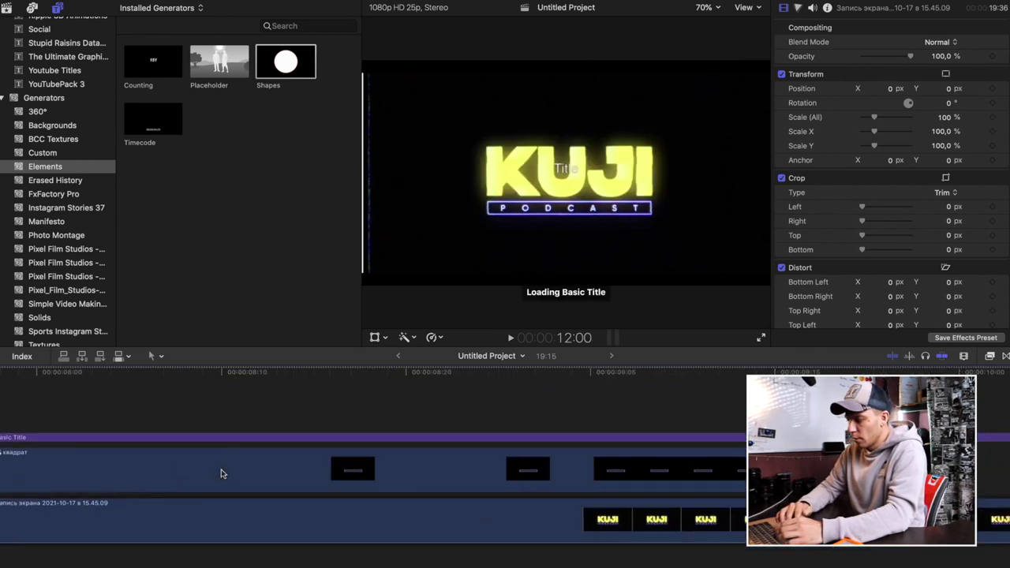
pyautogui.hscroll(10, 373, 465)
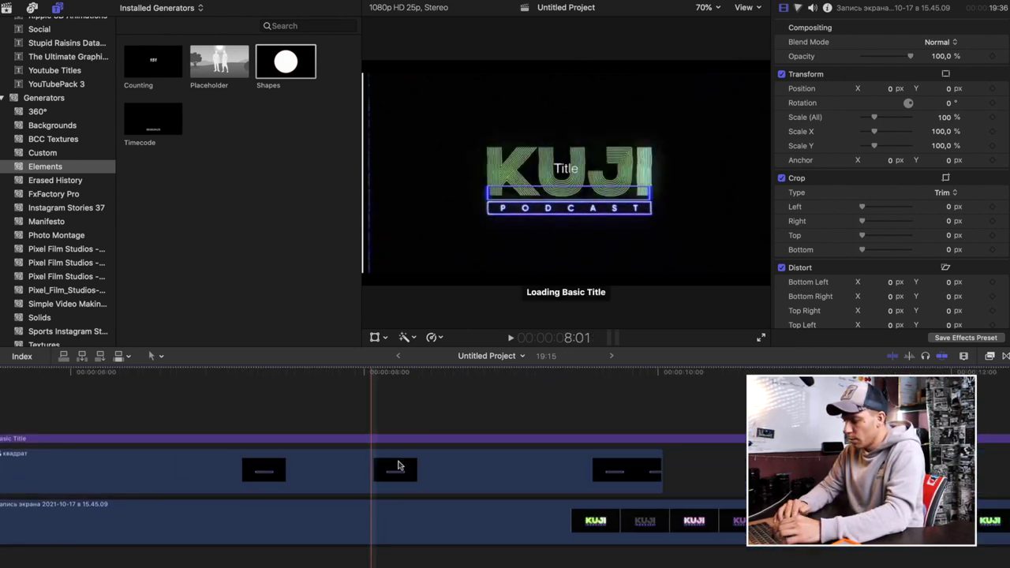
pyautogui.press('super+minus')
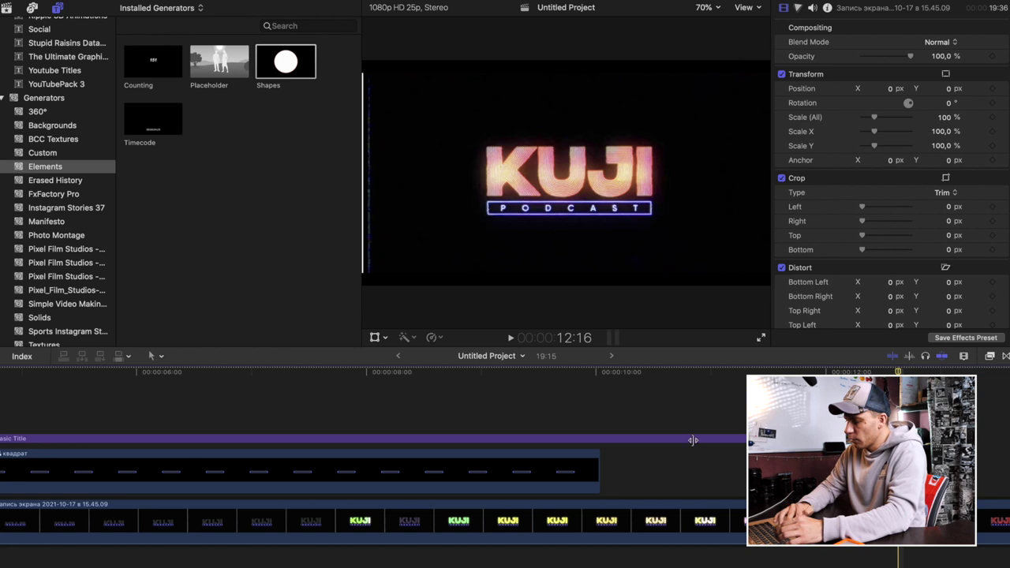
pyautogui.moveTo(693, 440); pyautogui.dragTo(598, 447)
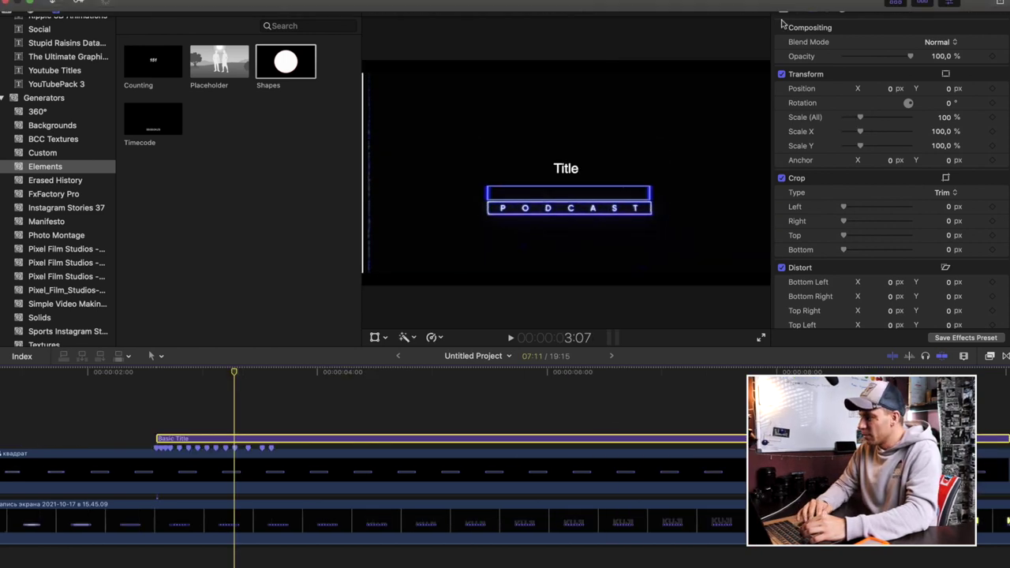
# Change the title text to 'podcast' and look over the Gilroy font samples on Behance
pyautogui.click(800, 8)
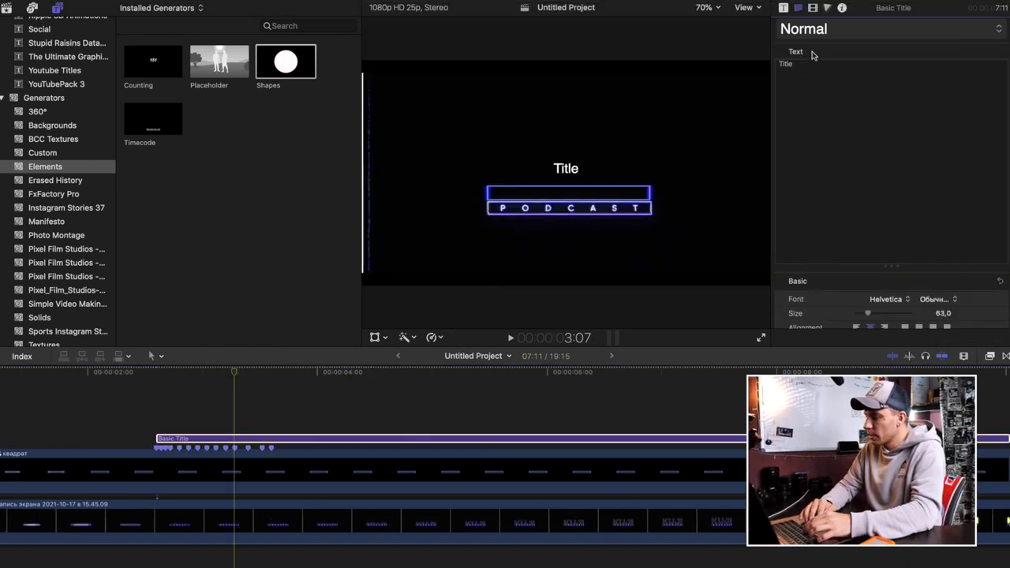
pyautogui.write('p')
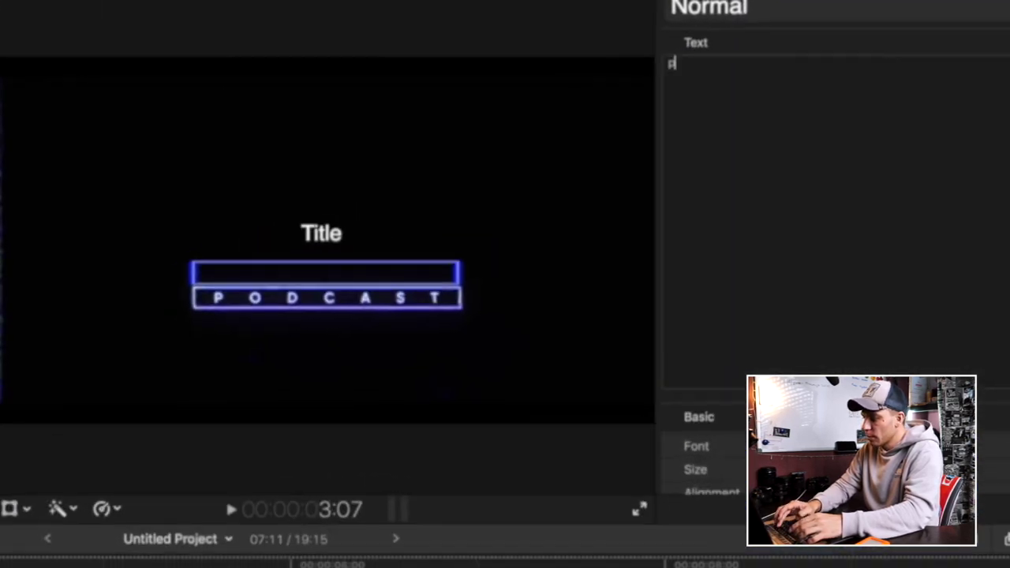
pyautogui.write('odcas')
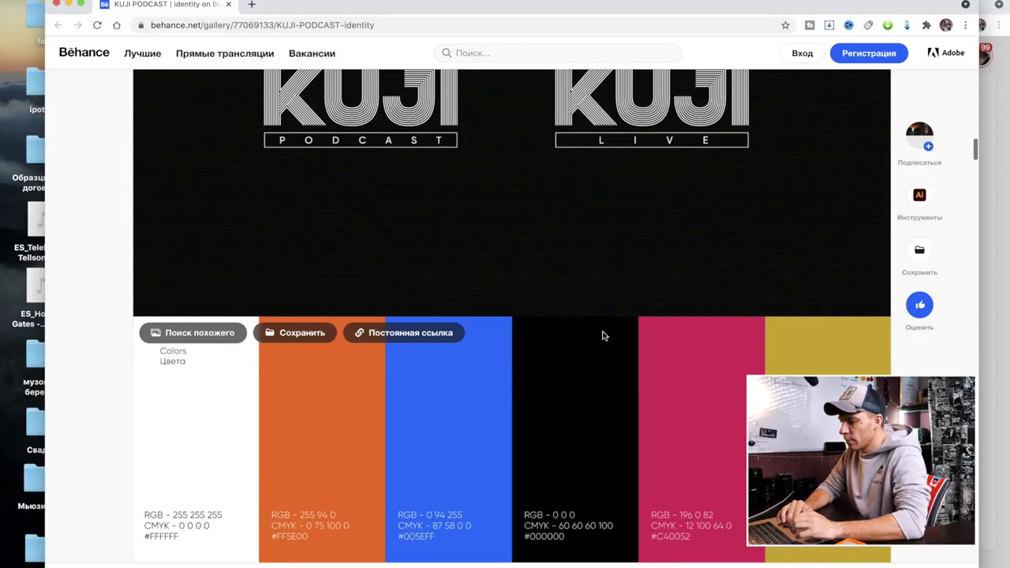
pyautogui.scroll(-1, 603, 333)
pyautogui.scroll(-3, 603, 332)
pyautogui.scroll(-2, 603, 332)
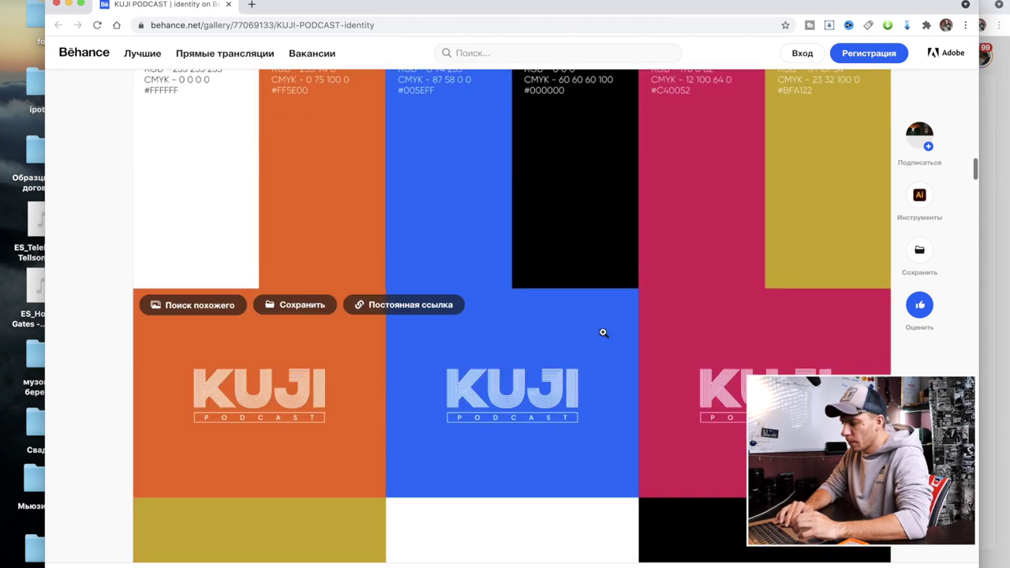
pyautogui.scroll(-3, 603, 333)
pyautogui.scroll(-5, 603, 333)
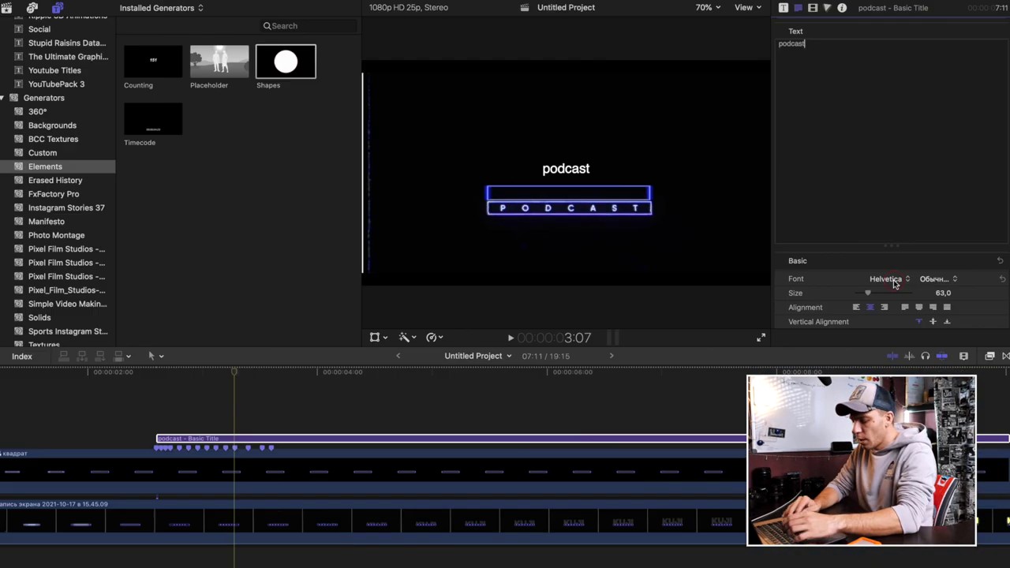
# Set the title font to Gilroy and turn on All Caps
pyautogui.click(893, 280)
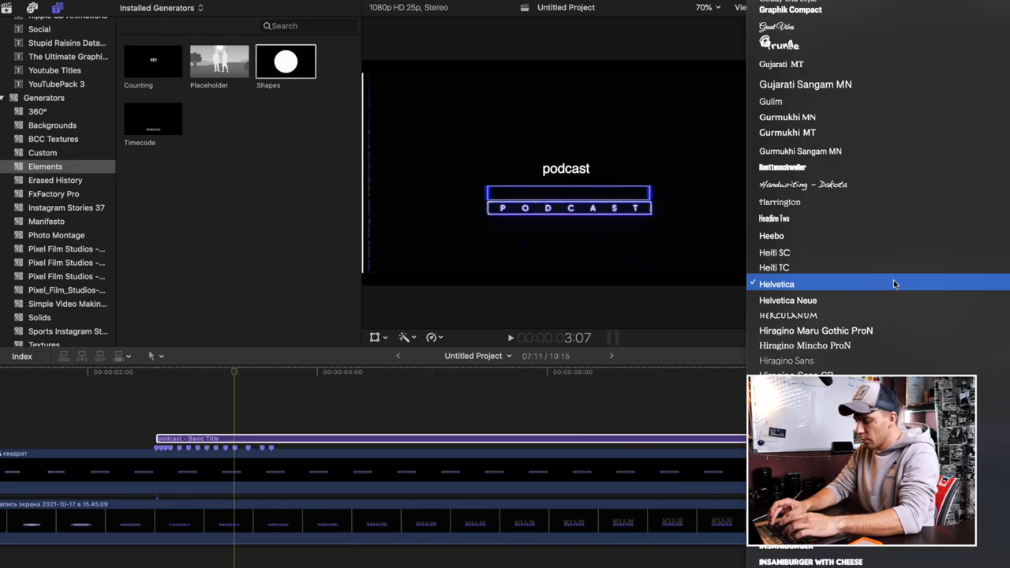
pyautogui.write('gilr')
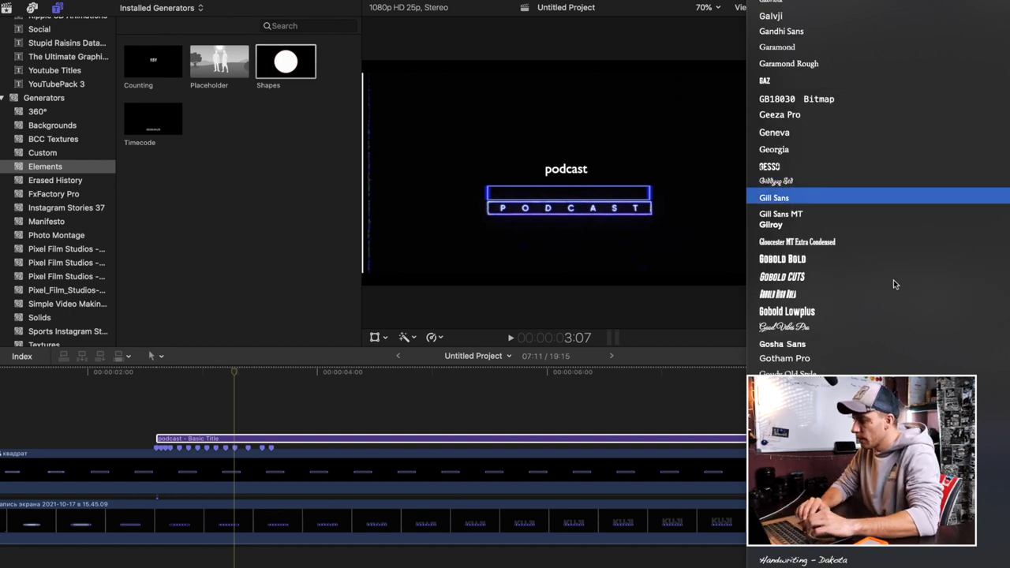
pyautogui.press('Return')
pyautogui.scroll(-5, 933, 316)
pyautogui.scroll(-1, 947, 312)
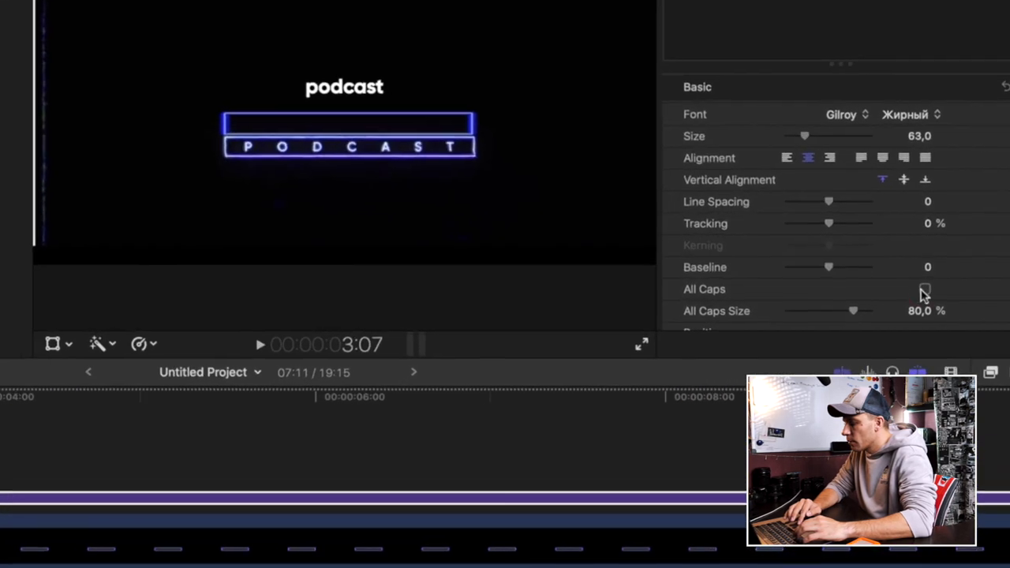
pyautogui.click(947, 302)
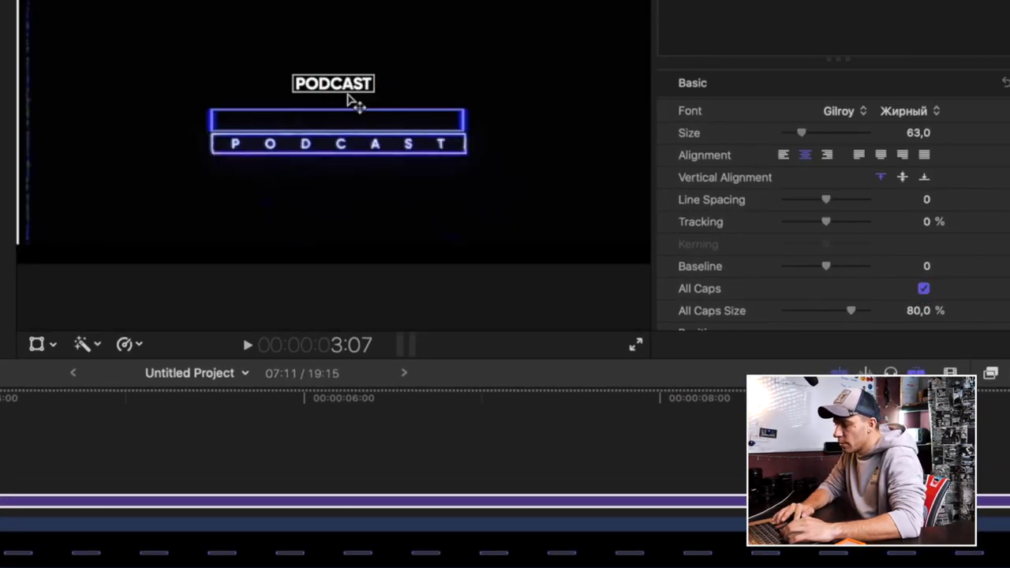
# Drag the PODCAST title into the upper neon box and widen its letter spacing
pyautogui.moveTo(347, 89); pyautogui.dragTo(358, 120)
pyautogui.moveTo(532, 199); pyautogui.dragTo(522, 196)
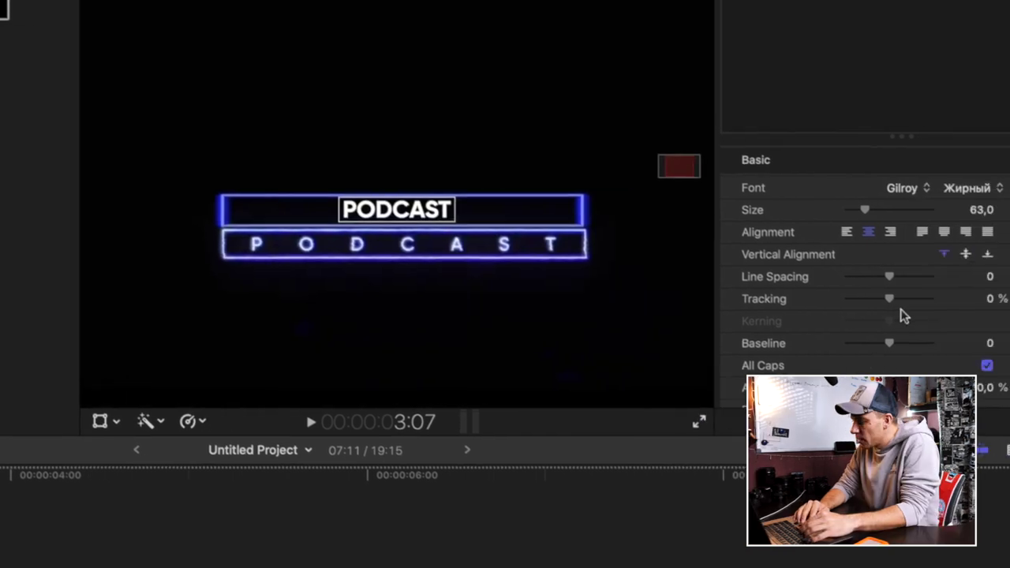
pyautogui.moveTo(823, 305); pyautogui.dragTo(930, 299)
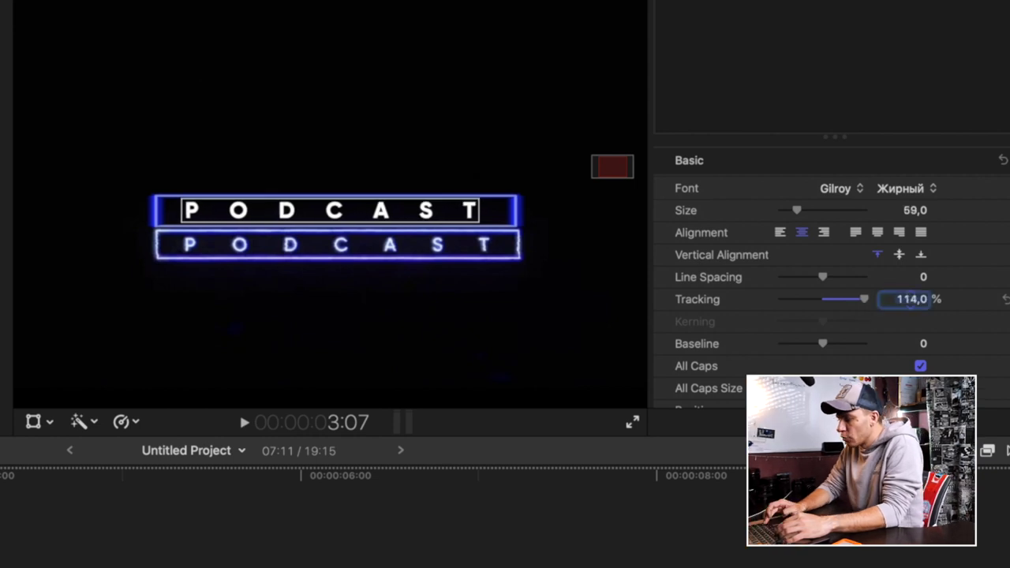
pyautogui.moveTo(441, 221); pyautogui.dragTo(440, 221)
pyautogui.hotkey('ctrl', 'z')
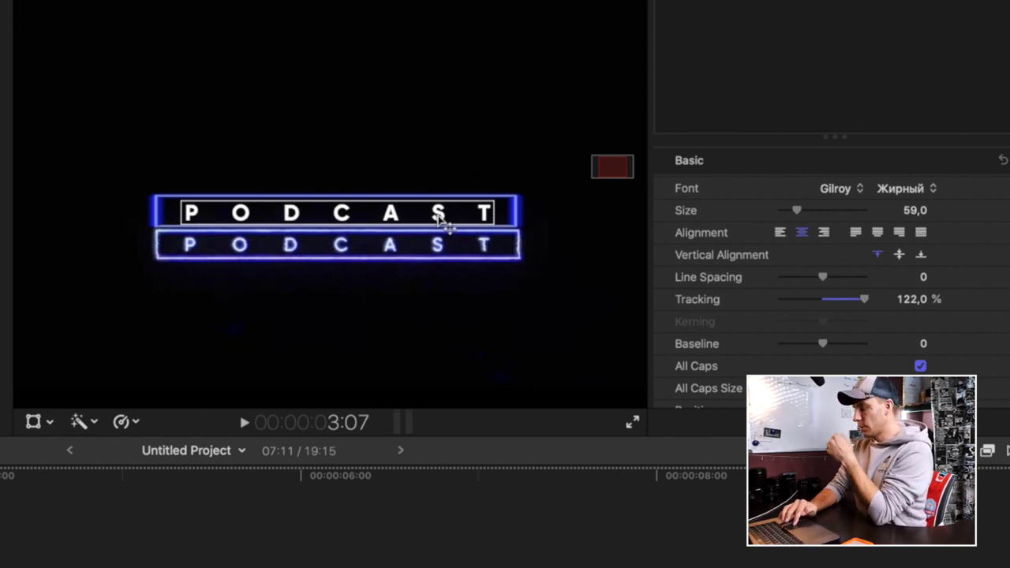
# Set the title size to 56 and tracking to 131%
pyautogui.click(914, 208)
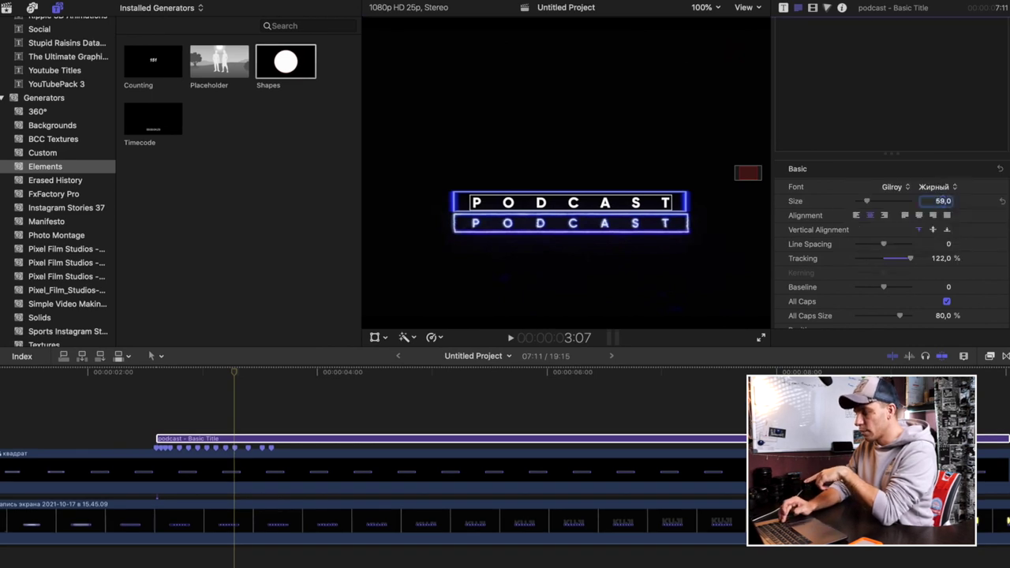
pyautogui.press('Down')
pyautogui.press('Down')
pyautogui.press('Down')
pyautogui.press('Tab')
pyautogui.press('Tab')
pyautogui.write('131')
pyautogui.press('Return')
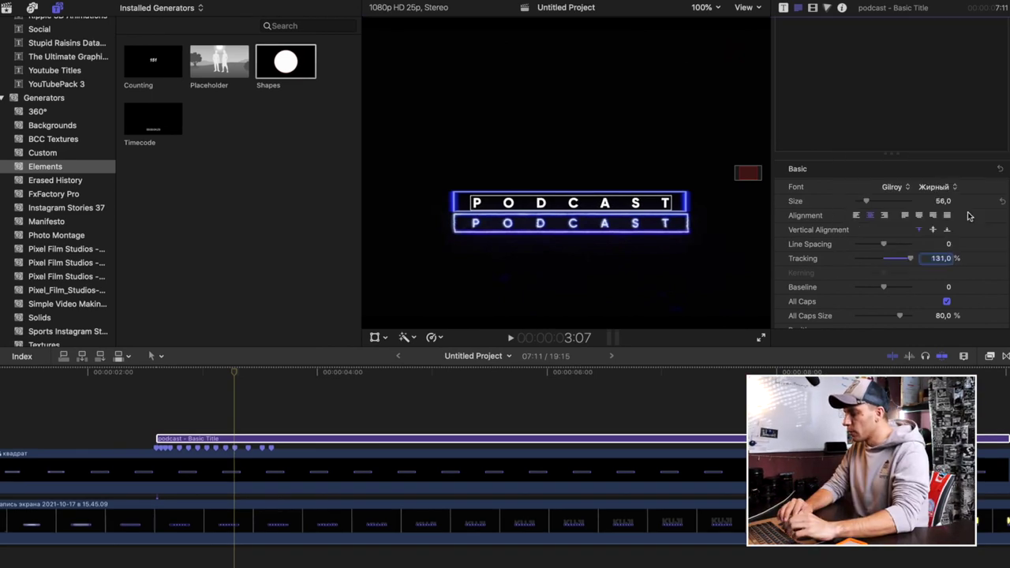
pyautogui.scroll(-5, 974, 264)
pyautogui.scroll(-3, 978, 272)
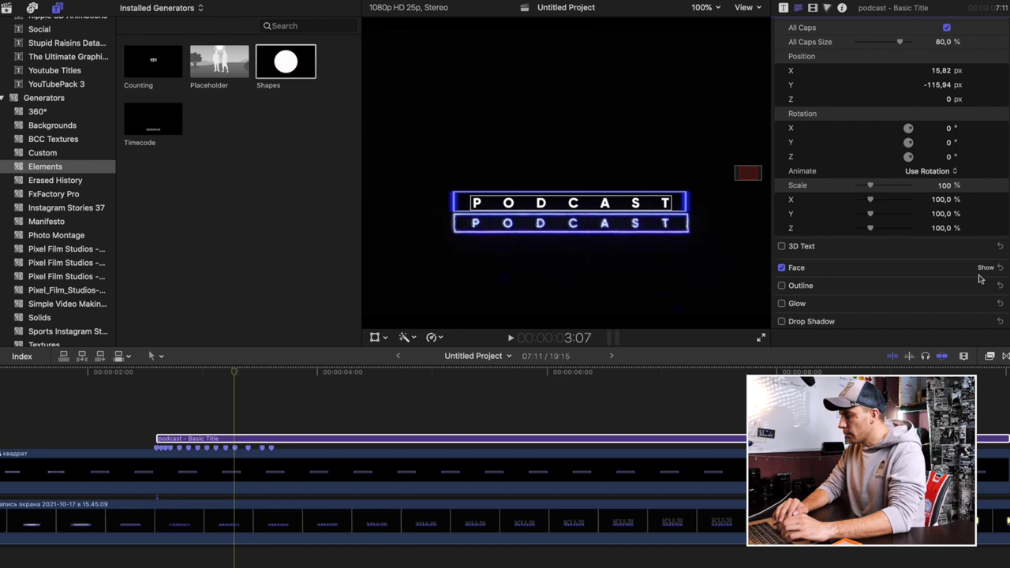
# Colour the title's face pale lavender by sampling the neon box colour with the eyedropper
pyautogui.click(987, 268)
pyautogui.scroll(-2, 986, 268)
pyautogui.click(943, 239)
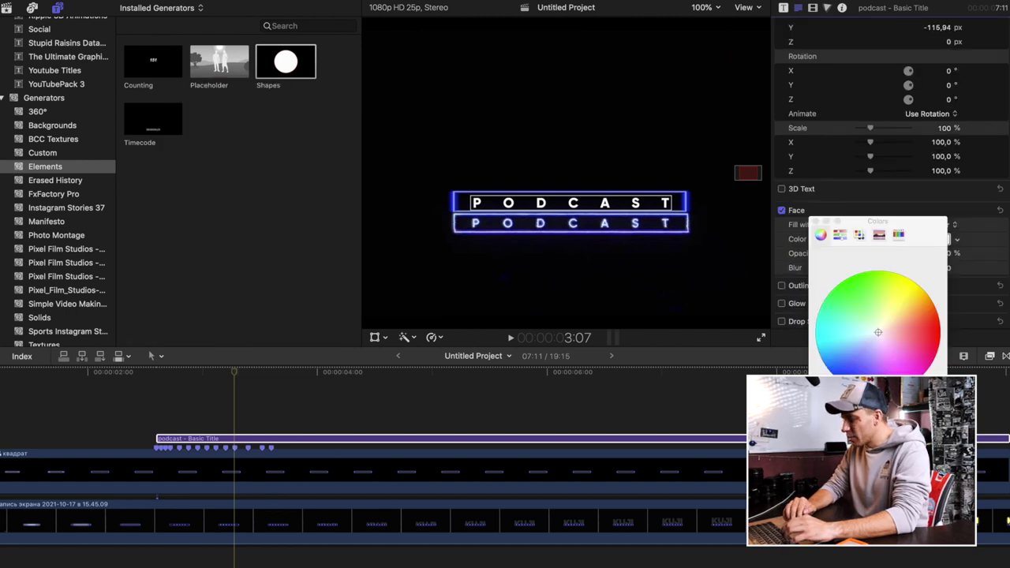
pyautogui.click(829, 409)
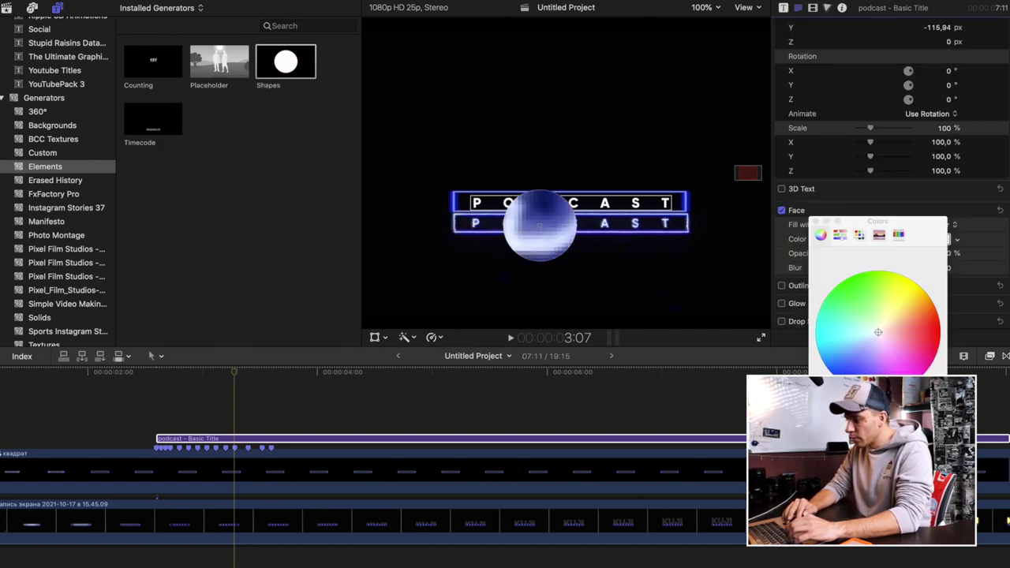
pyautogui.click(540, 225)
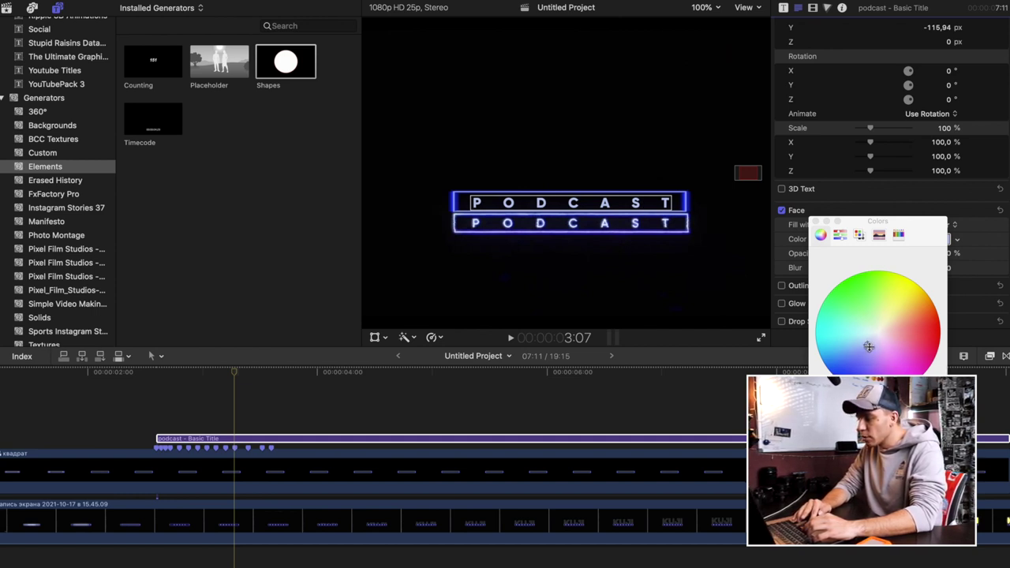
pyautogui.click(817, 223)
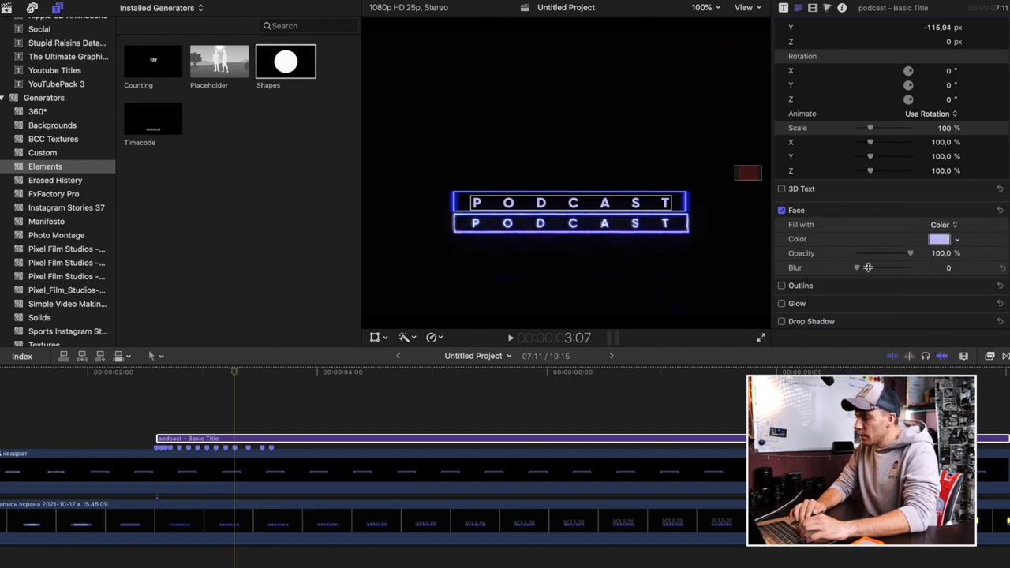
# Turn on Glow for the title text and expand its glow settings
pyautogui.click(781, 304)
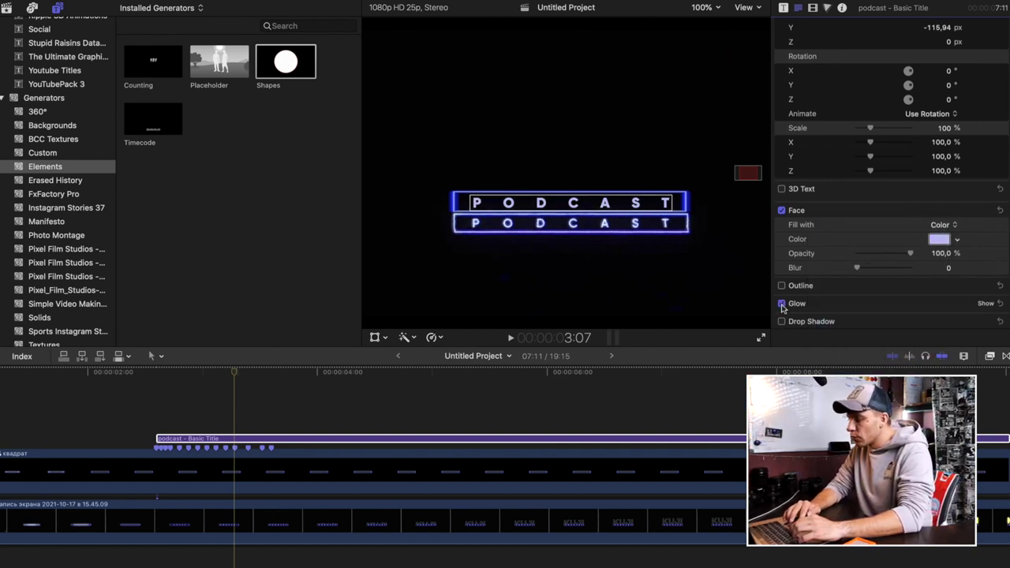
pyautogui.click(986, 304)
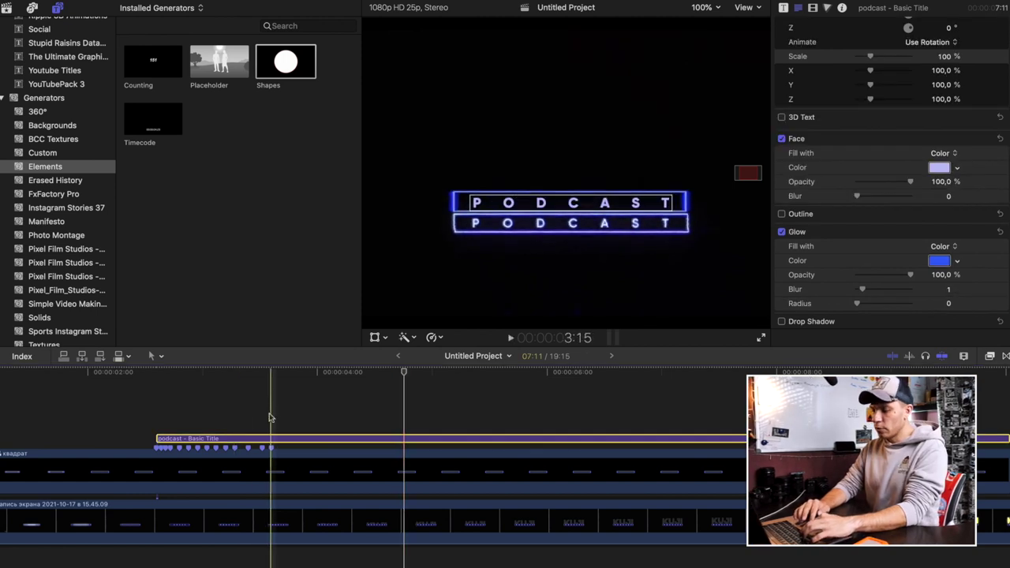
pyautogui.click(244, 426)
pyautogui.click(244, 425)
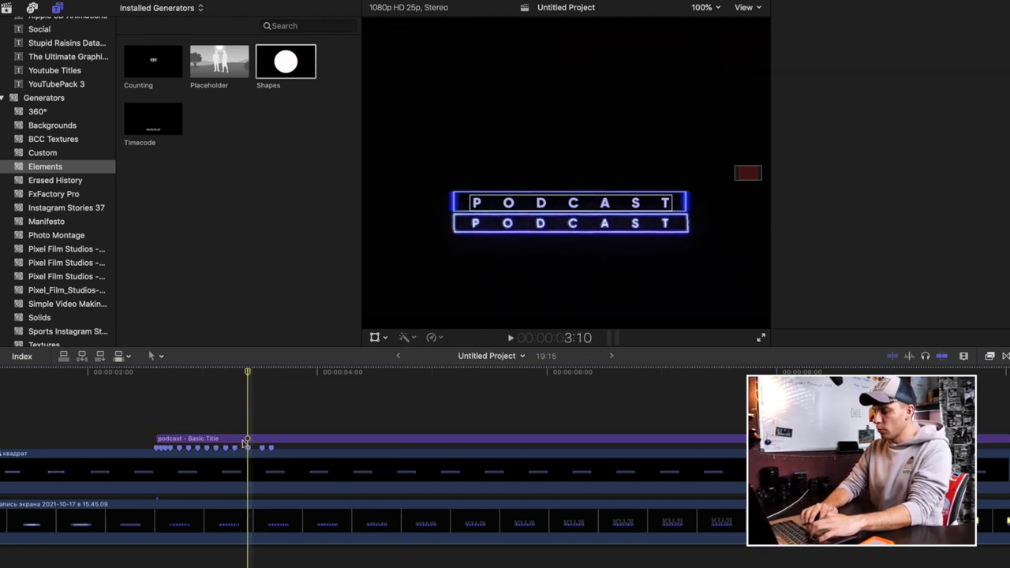
# Drag the Light > Glow effect from the Effects browser onto the podcast title clip
pyautogui.click(245, 441)
pyautogui.click(991, 356)
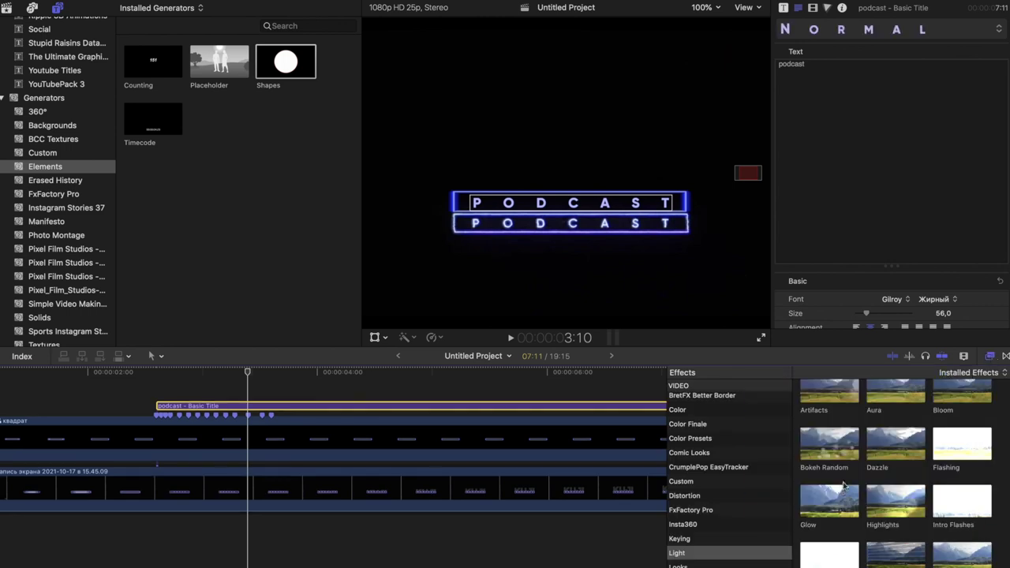
pyautogui.moveTo(818, 514); pyautogui.dragTo(529, 407)
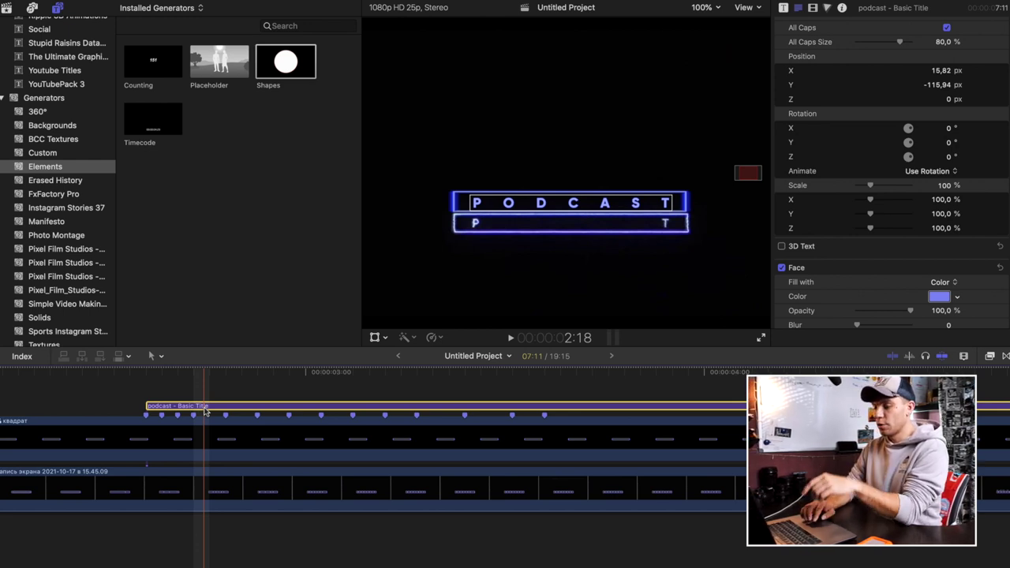
# Option-drag copies of the podcast title onto upper lanes, offsetting each copy on the timeline
pyautogui.moveTo(207, 410); pyautogui.dragTo(206, 388)
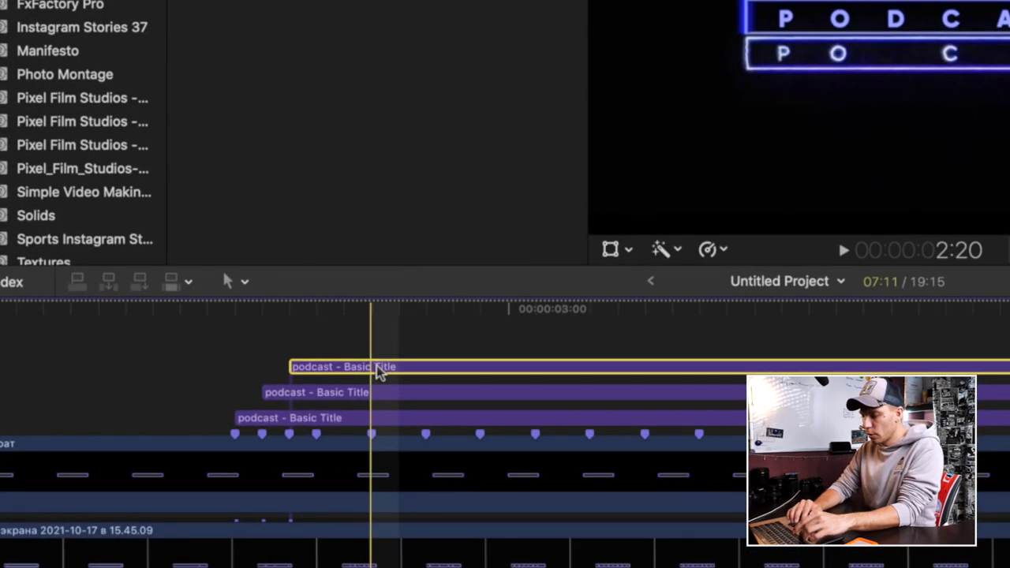
pyautogui.moveTo(371, 395)
pyautogui.mouseDown()
pyautogui.moveTo(284, 387)
pyautogui.moveTo(326, 375)
pyautogui.moveTo(329, 397)
pyautogui.moveTo(480, 349)
pyautogui.moveTo(593, 344)
pyautogui.mouseUp()
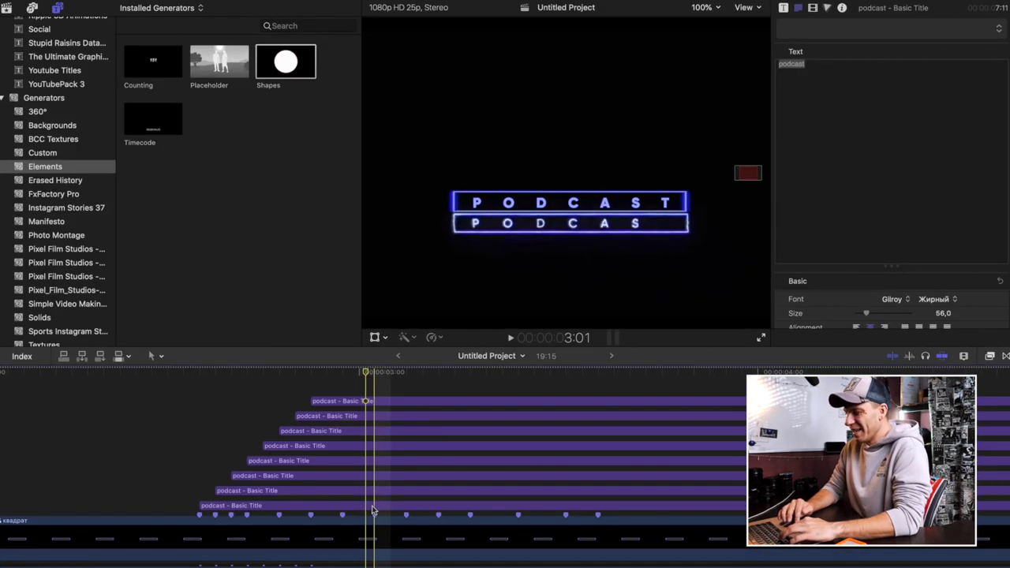
pyautogui.click(372, 506)
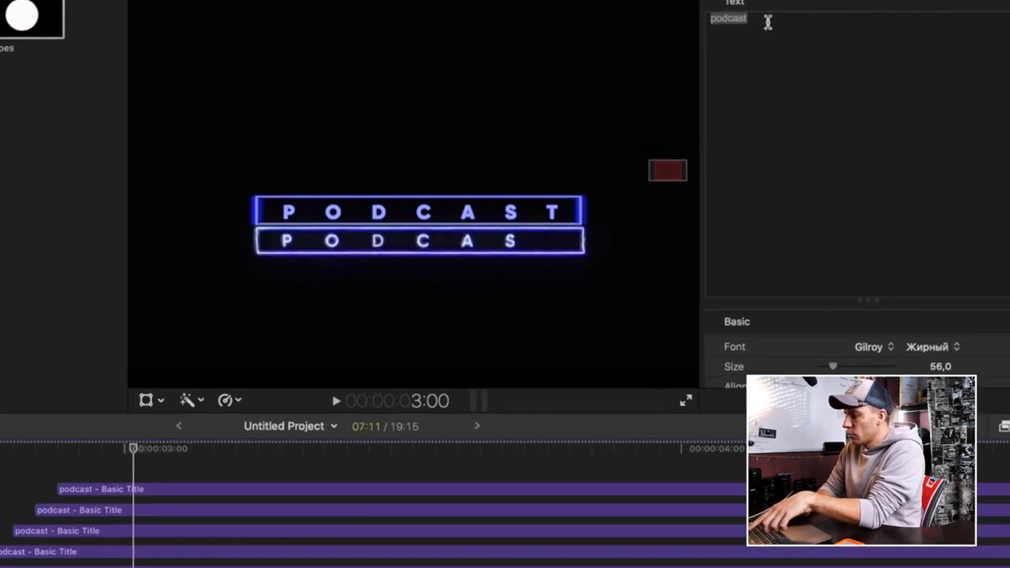
# Cut the bottom title copy down to the letter P and align it with PODCAST's first letter
pyautogui.click(815, 66)
pyautogui.press('BackSpace')
pyautogui.press('BackSpace')
pyautogui.press('BackSpace')
pyautogui.press('BackSpace')
pyautogui.press('BackSpace')
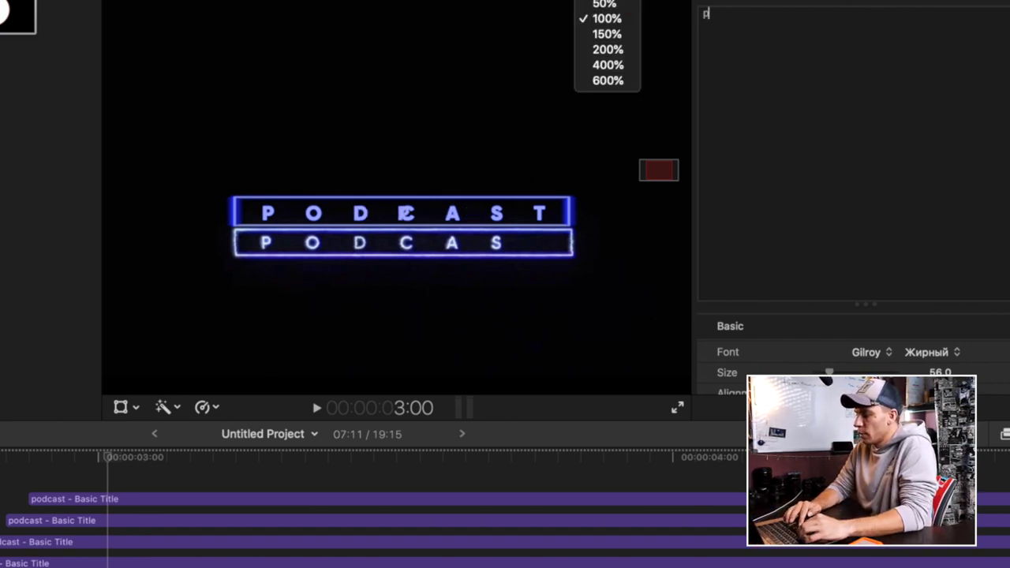
pyautogui.click(612, 51)
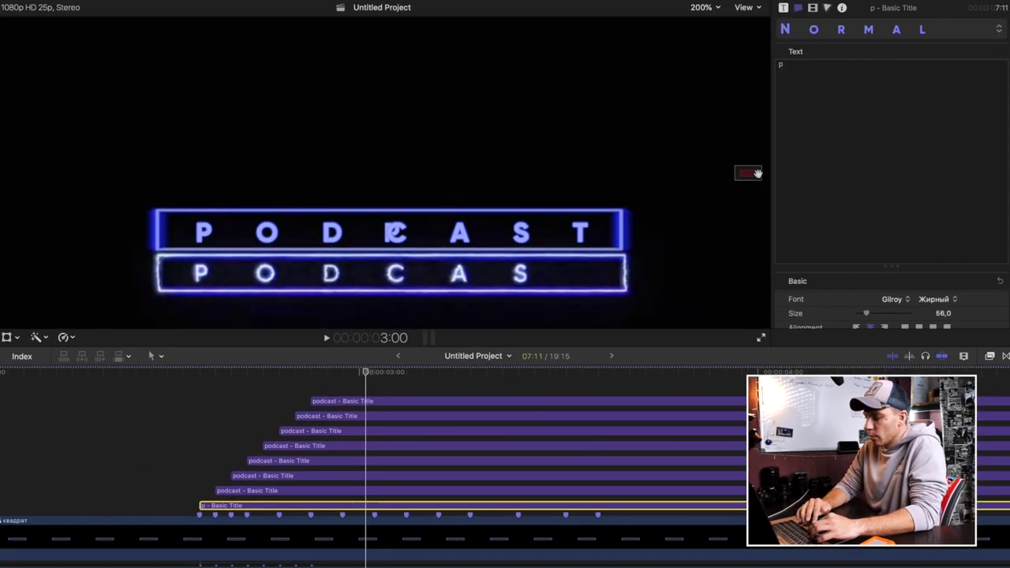
pyautogui.moveTo(757, 173); pyautogui.dragTo(799, 110)
pyautogui.click(814, 9)
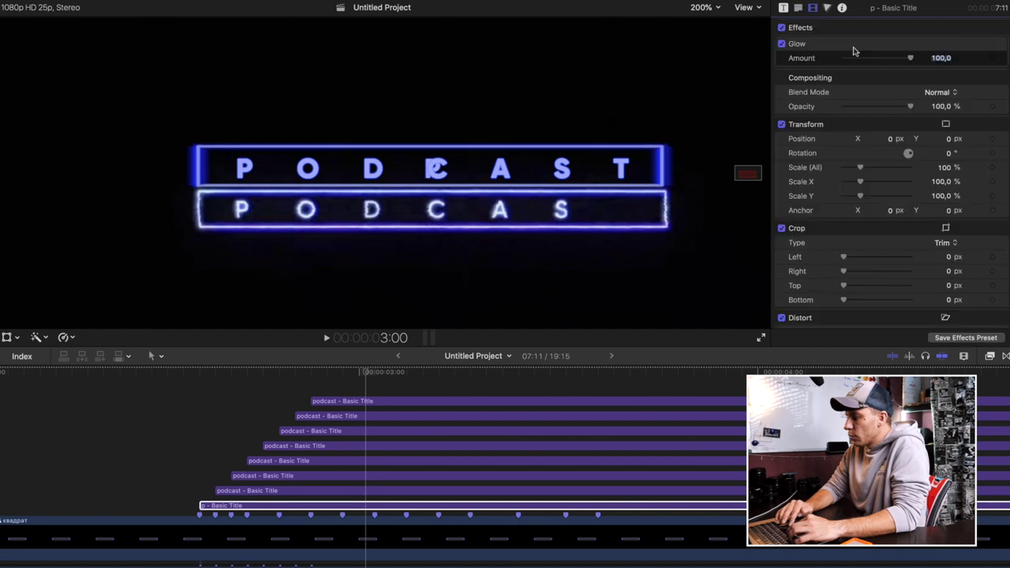
pyautogui.moveTo(888, 138)
pyautogui.mouseDown()
pyautogui.moveTo(869, 138)
pyautogui.moveTo(883, 138)
pyautogui.mouseUp()
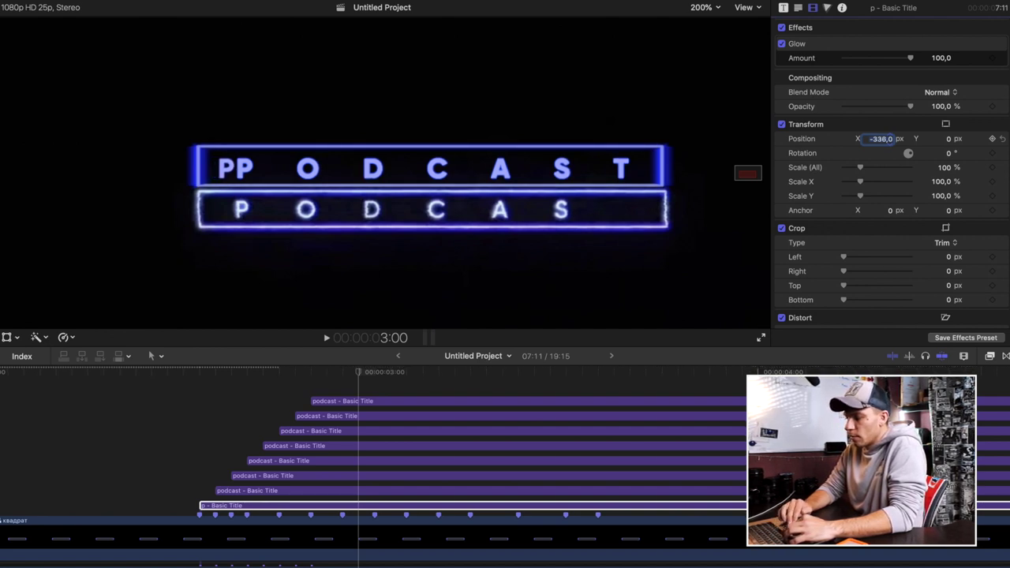
pyautogui.moveTo(882, 138); pyautogui.dragTo(890, 138)
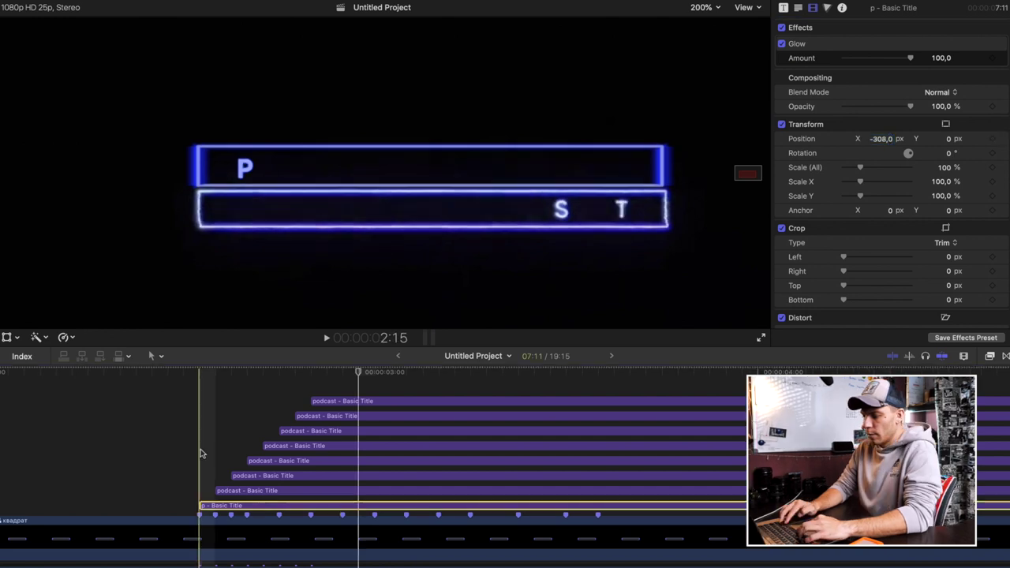
pyautogui.press('Right')
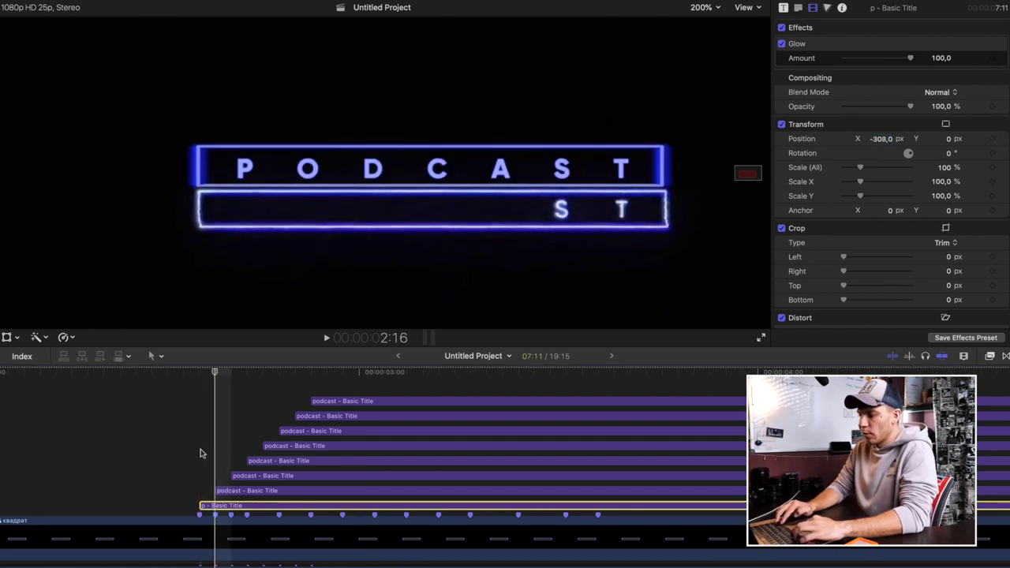
pyautogui.press('Left')
pyautogui.press('Right')
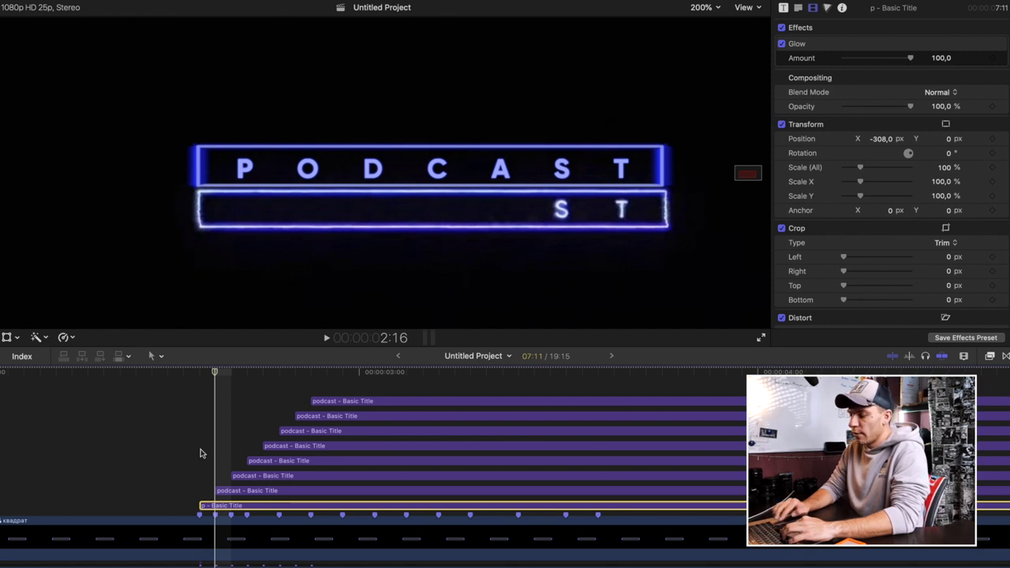
# Change the next title copy to 'o' and nudge its Position X by one pixel
pyautogui.click(331, 373)
pyautogui.click(329, 490)
pyautogui.write('o')
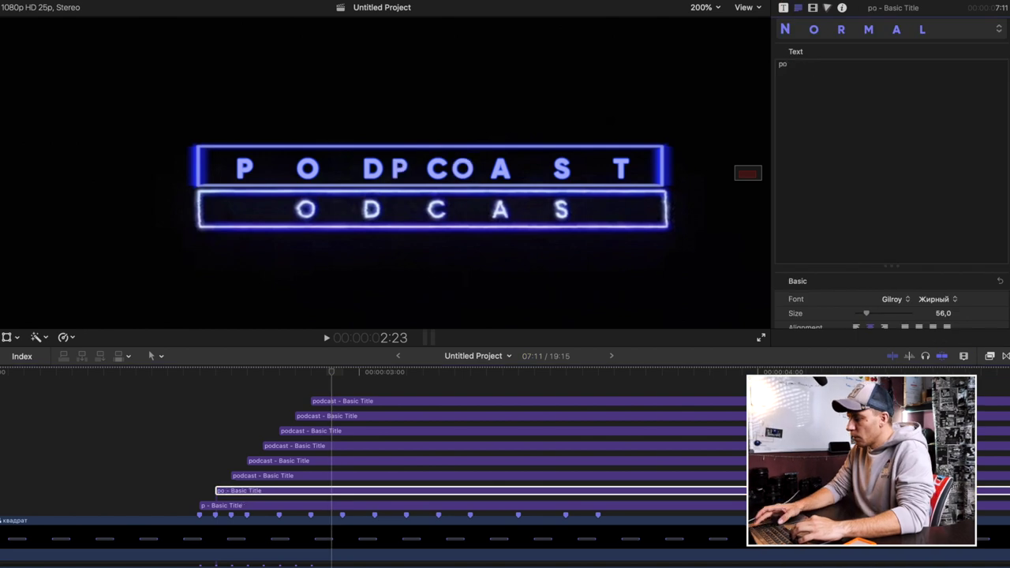
pyautogui.write('-205')
pyautogui.press('super+equal')
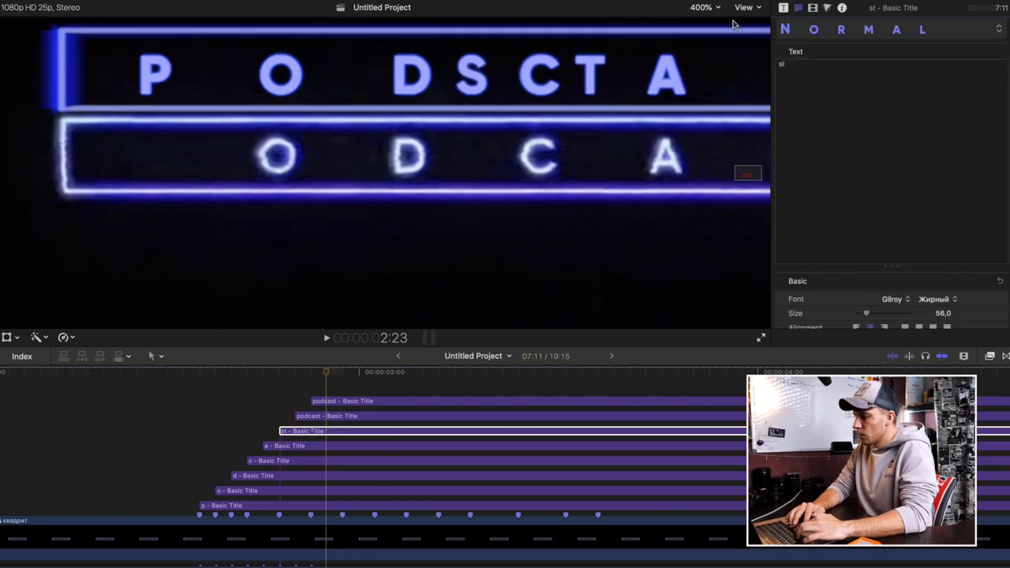
pyautogui.click(813, 9)
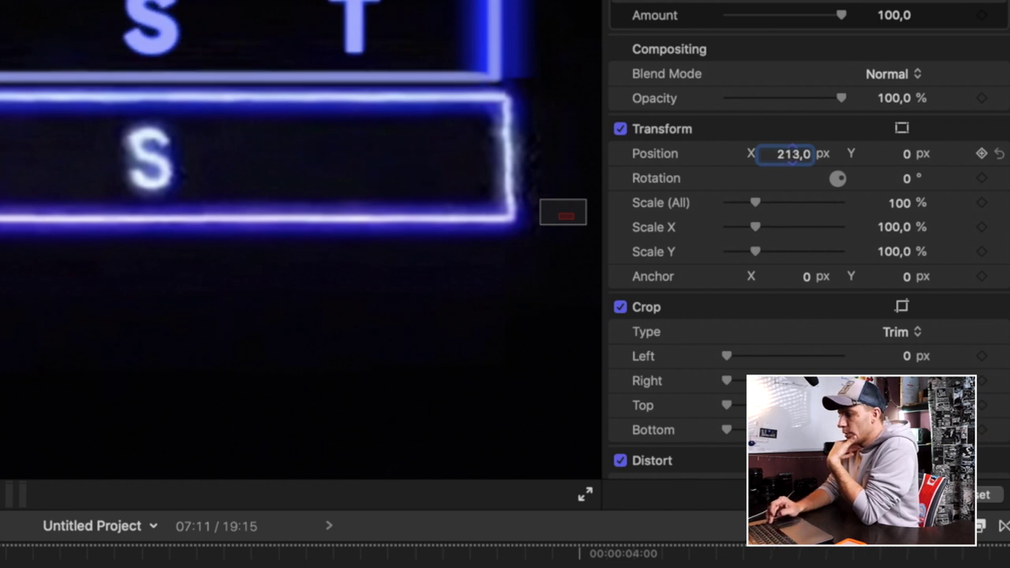
pyautogui.press('Down')
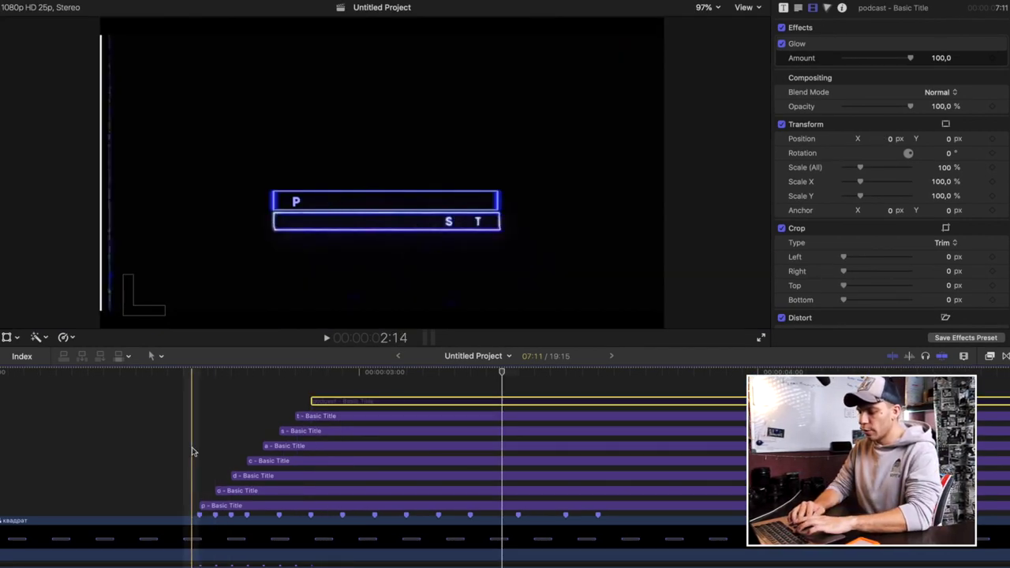
# Play back the letter animation and zoom the timeline into the letter clips
pyautogui.press('space')
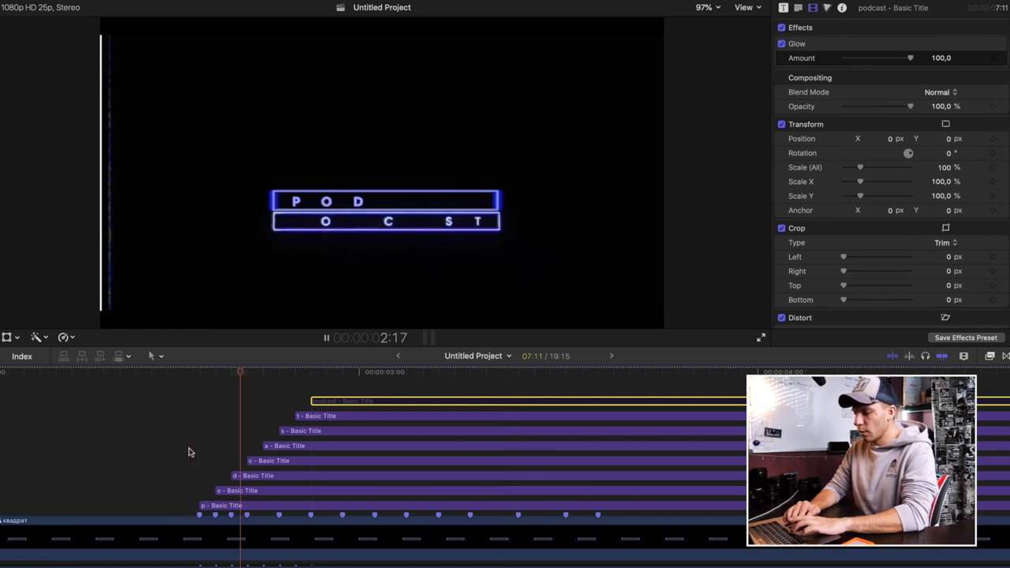
pyautogui.press('space')
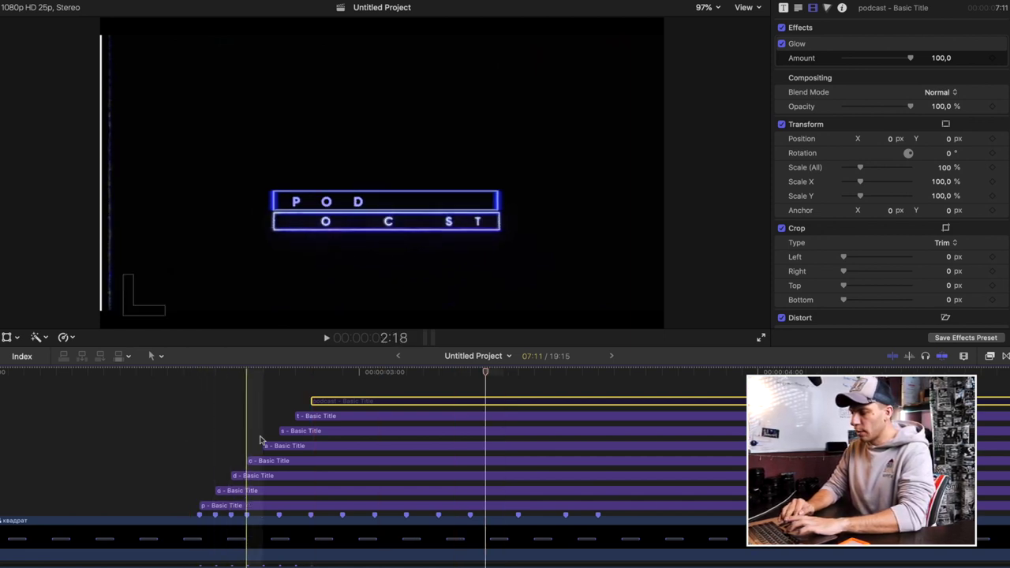
pyautogui.click(353, 393)
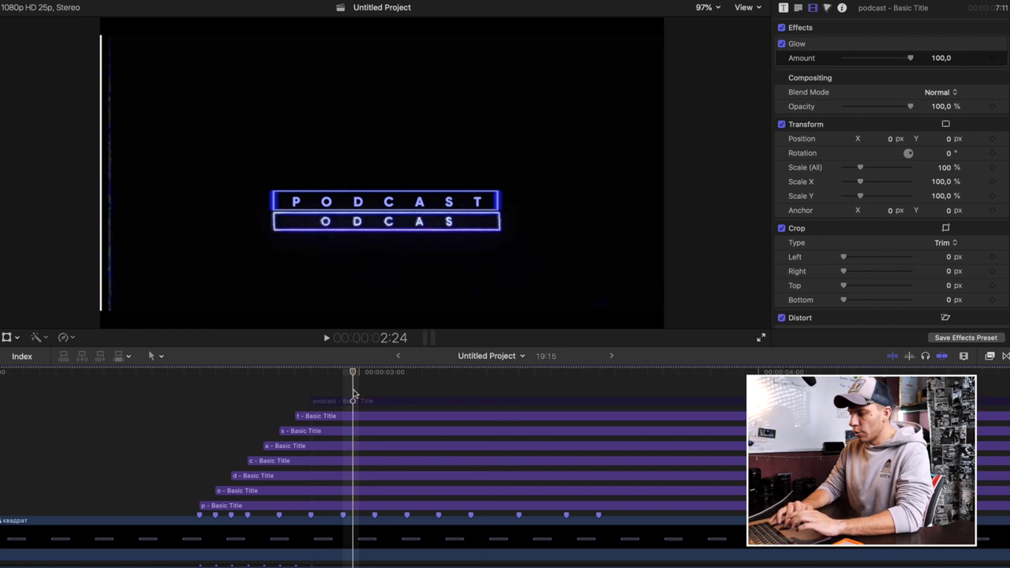
pyautogui.press('super+equal')
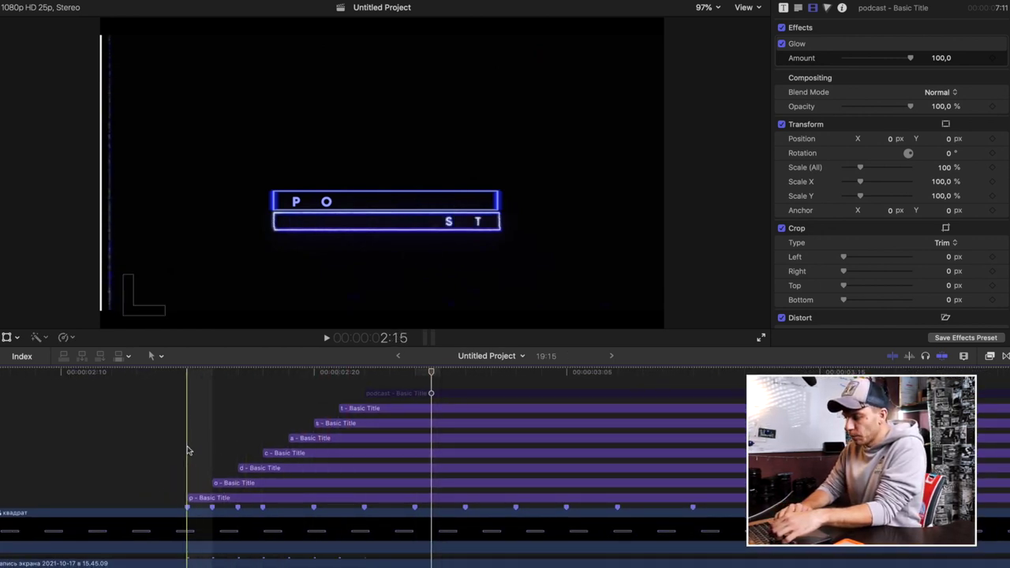
pyautogui.click(195, 496)
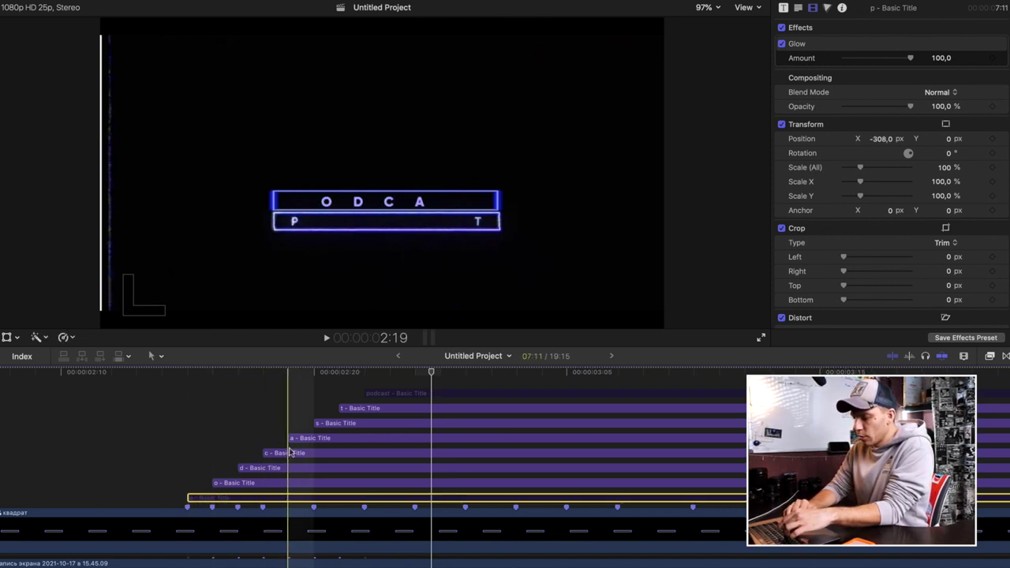
pyautogui.click(326, 427)
pyautogui.moveTo(234, 434); pyautogui.dragTo(293, 465)
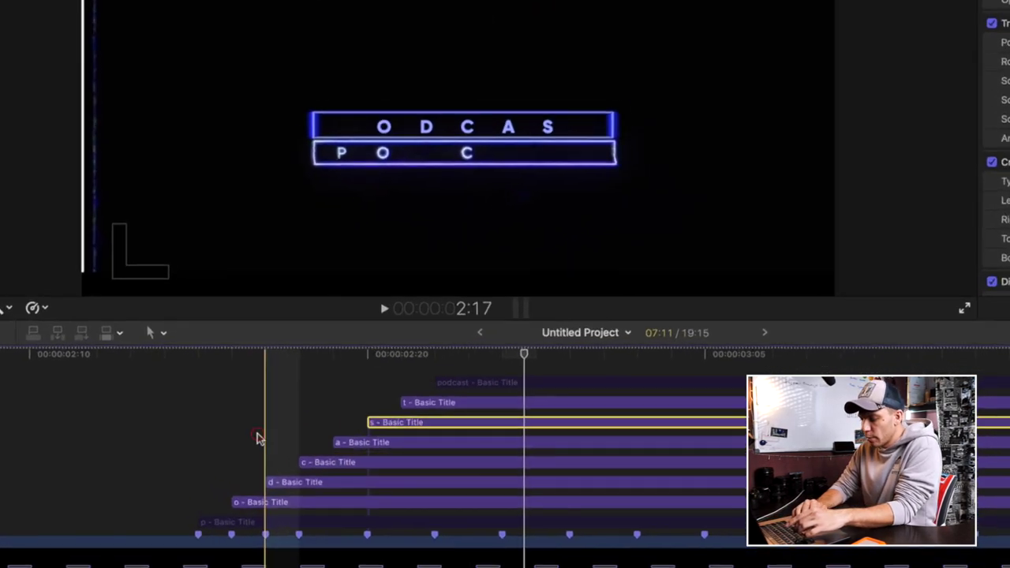
pyautogui.moveTo(352, 478); pyautogui.dragTo(376, 511)
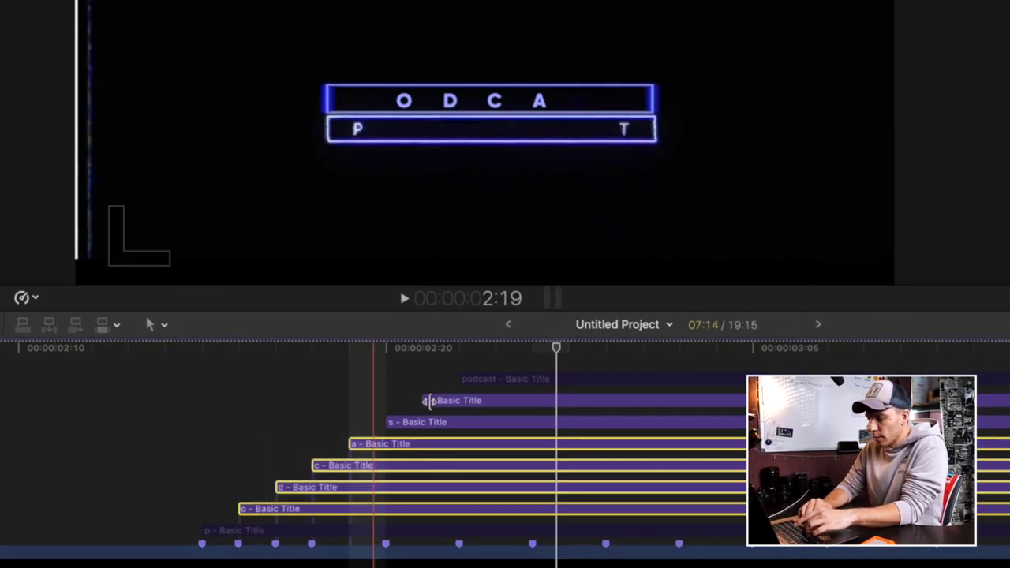
pyautogui.click(446, 402)
pyautogui.click(407, 410)
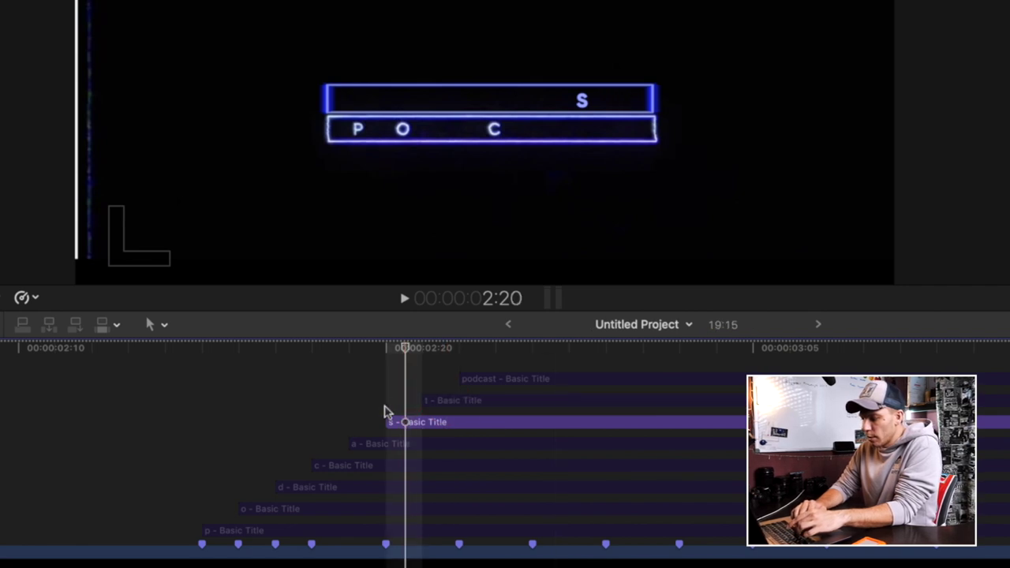
# Move the s letter clip earlier to 2:15 and shift the t letter clip earlier too
pyautogui.moveTo(407, 422); pyautogui.dragTo(223, 424)
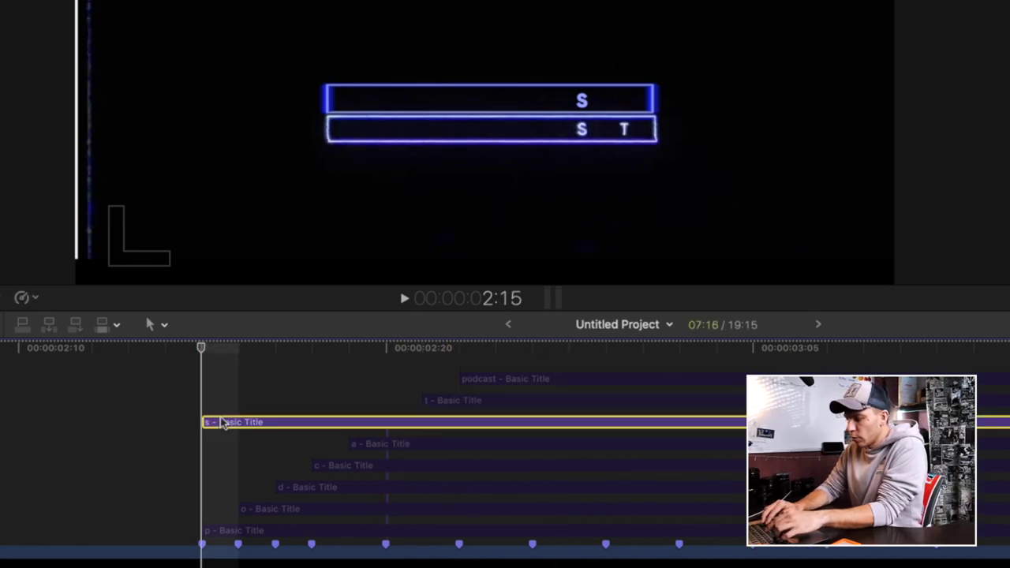
pyautogui.press('Right')
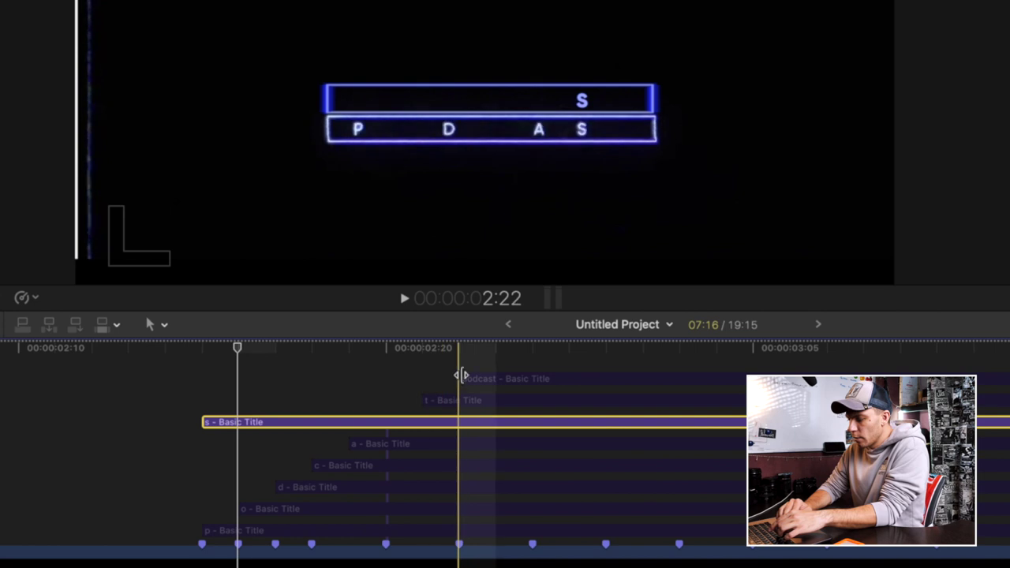
pyautogui.moveTo(446, 401); pyautogui.dragTo(263, 407)
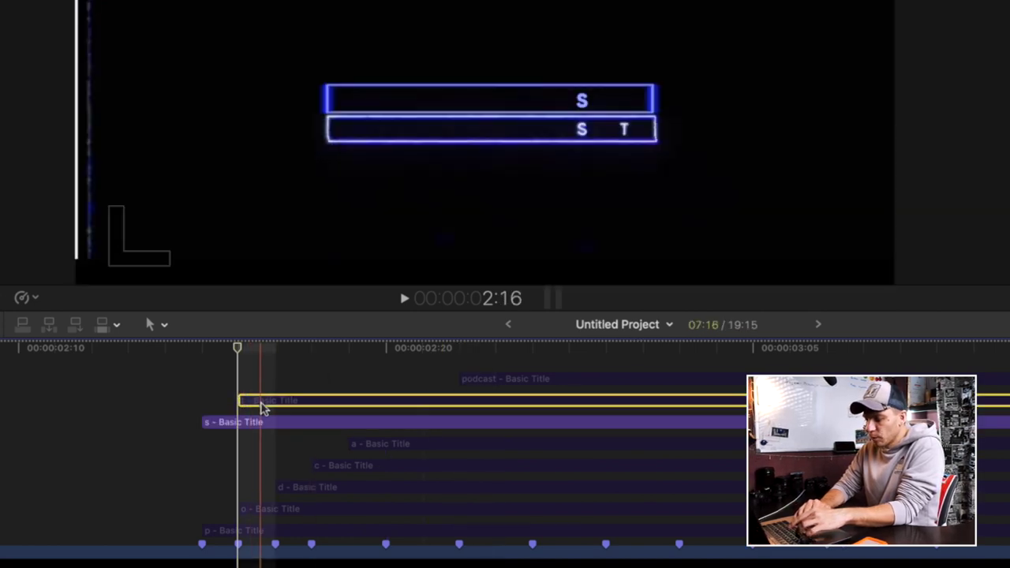
pyautogui.press('s')
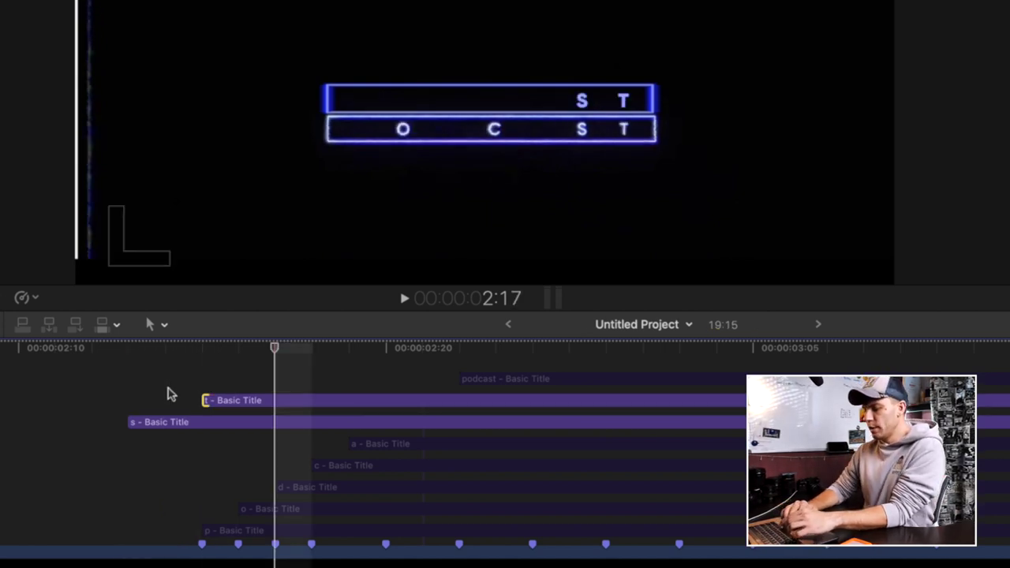
pyautogui.press('s')
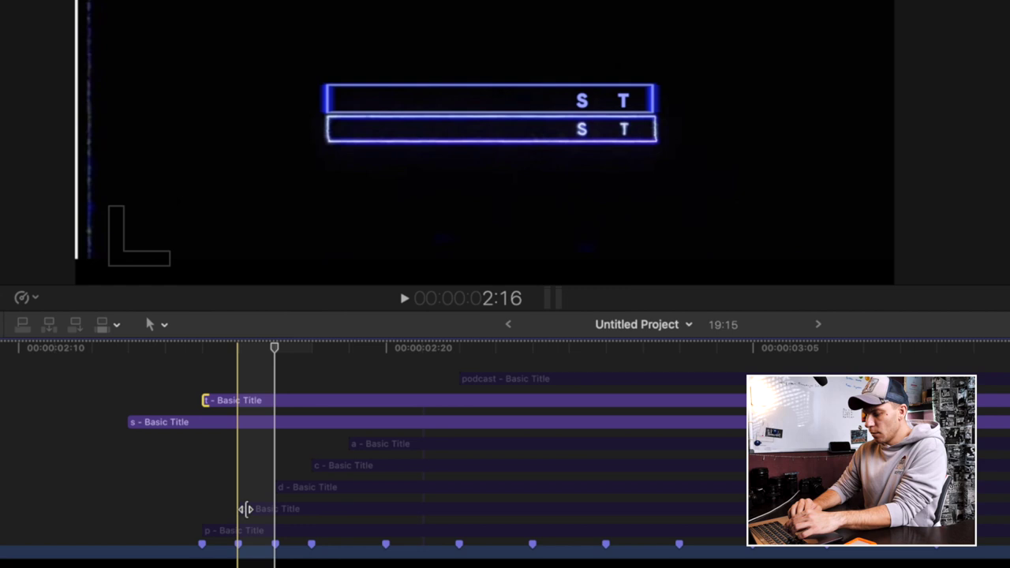
# Delay the o letter's start by one frame and trim the c clip's start to the playhead
pyautogui.click(275, 514)
pyautogui.moveTo(240, 509); pyautogui.dragTo(279, 511)
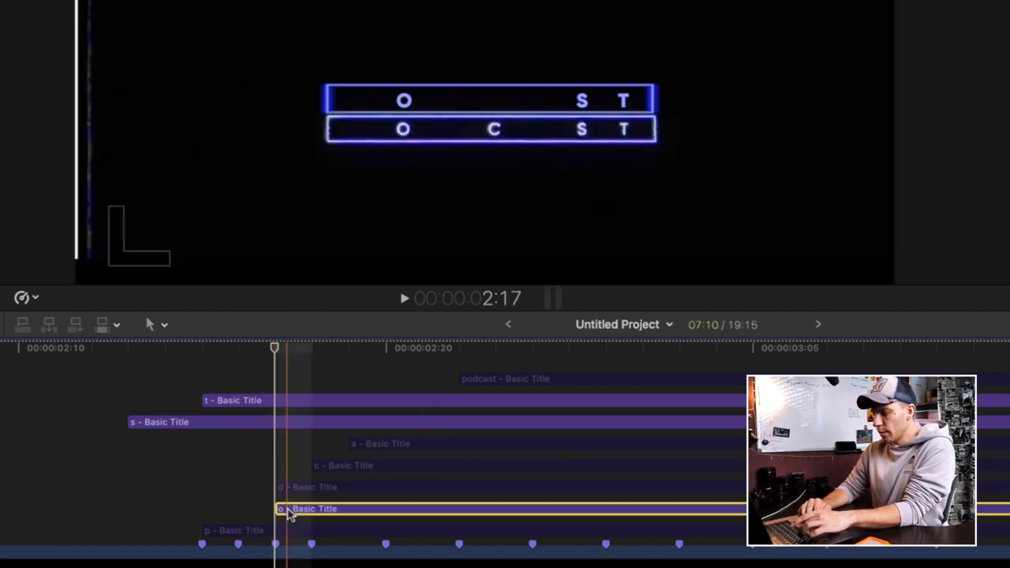
pyautogui.moveTo(313, 466); pyautogui.dragTo(293, 470)
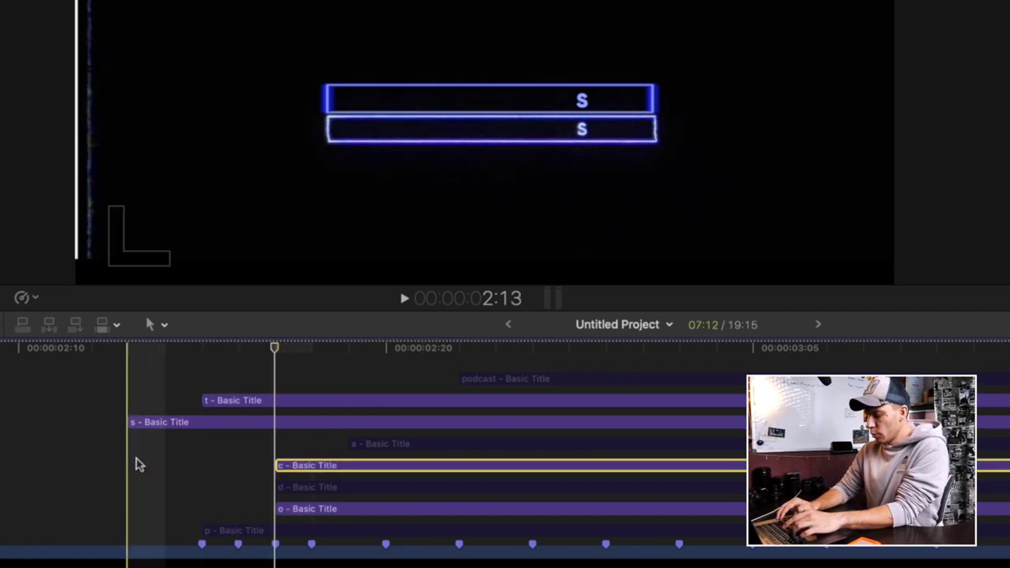
pyautogui.press('space')
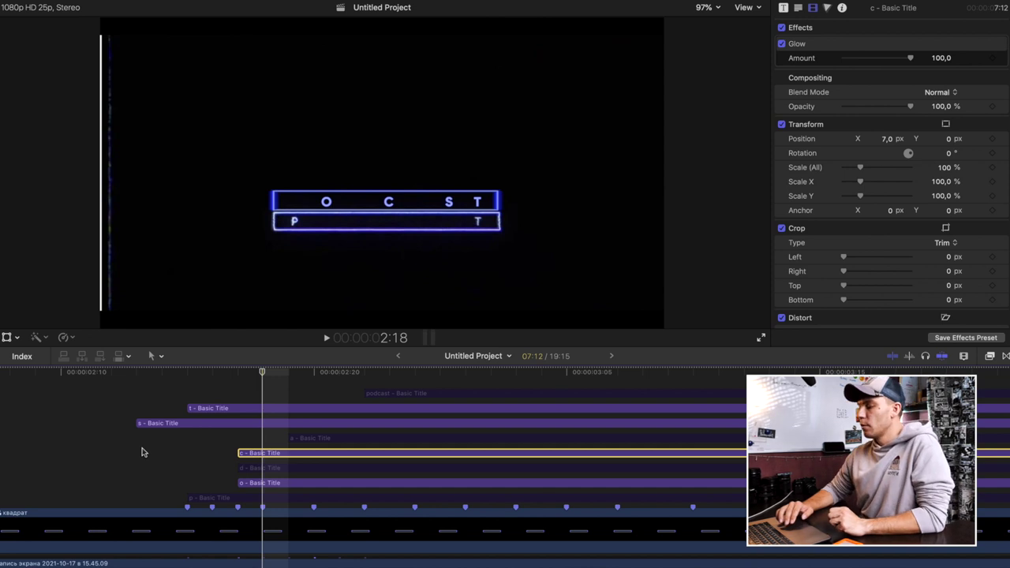
# Split the c and o letter clips at the playhead and disable their later pieces
pyautogui.press('super+equal')
pyautogui.keyDown('super'); pyautogui.click(348, 499); pyautogui.keyUp('super')
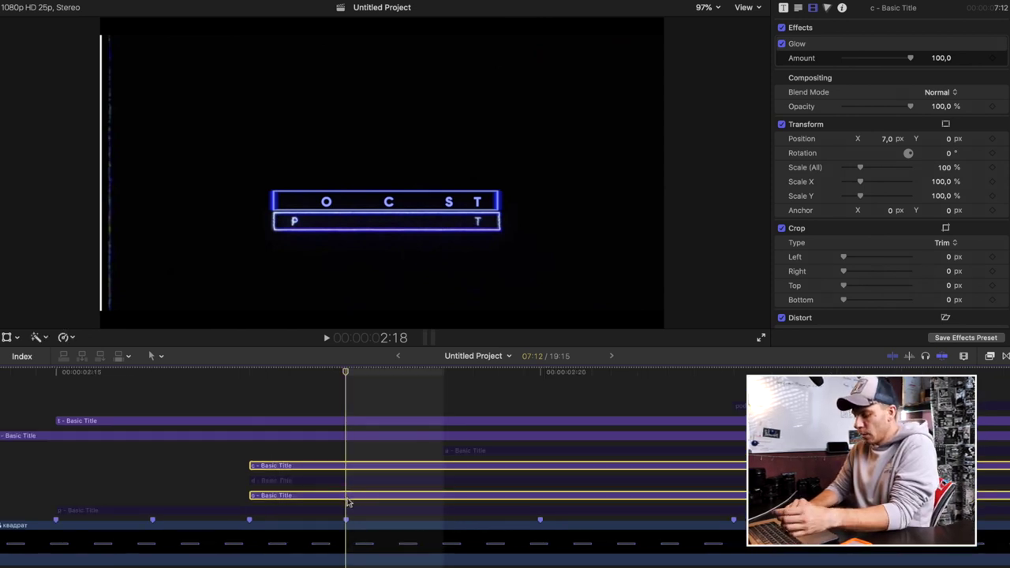
pyautogui.press('super+b')
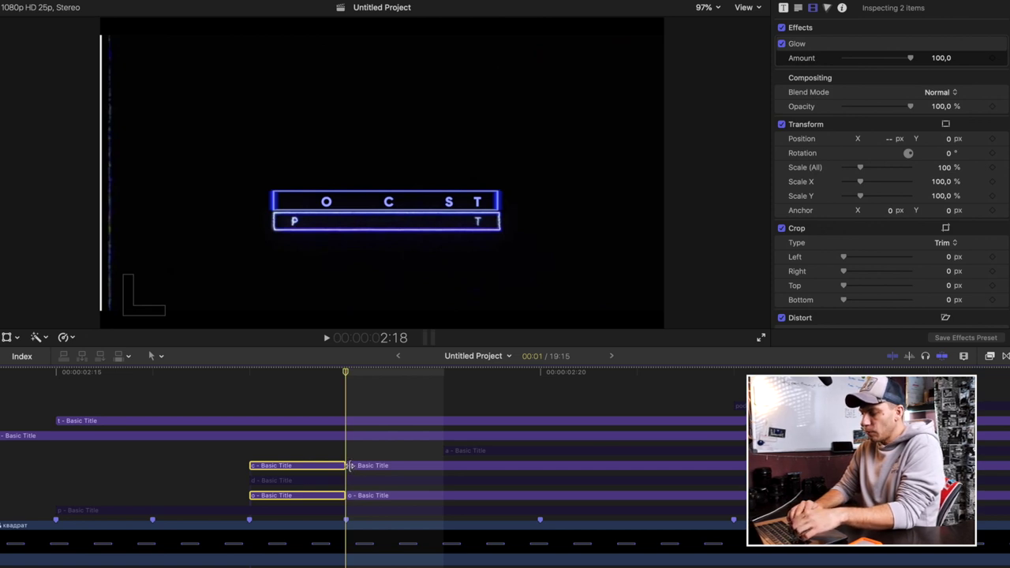
pyautogui.click(361, 469)
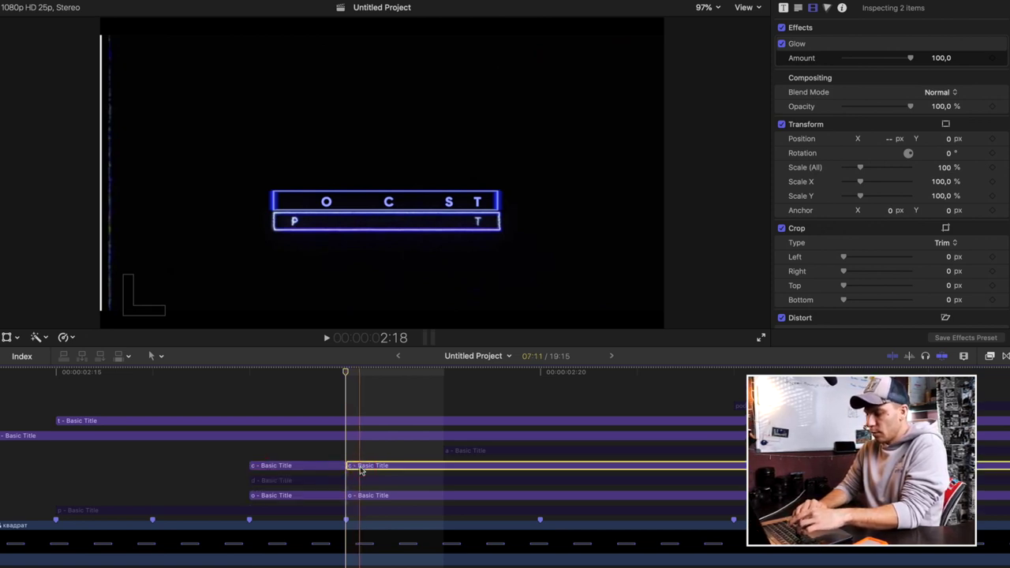
pyautogui.press('v')
pyautogui.click(364, 495)
pyautogui.press('v')
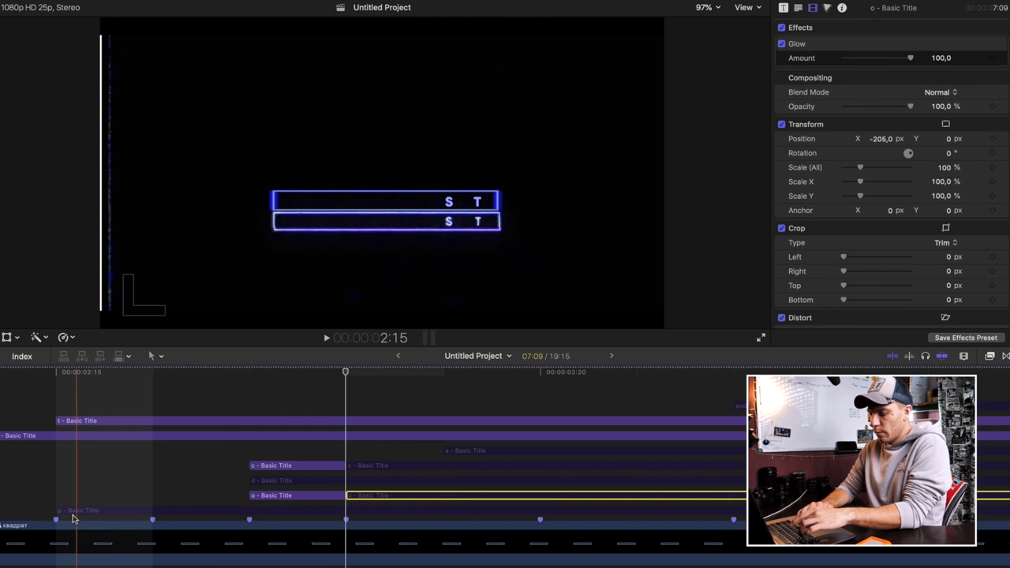
# Trim the p clip's start three frames later and re-enable it
pyautogui.click(62, 513)
pyautogui.moveTo(59, 511); pyautogui.dragTo(345, 518)
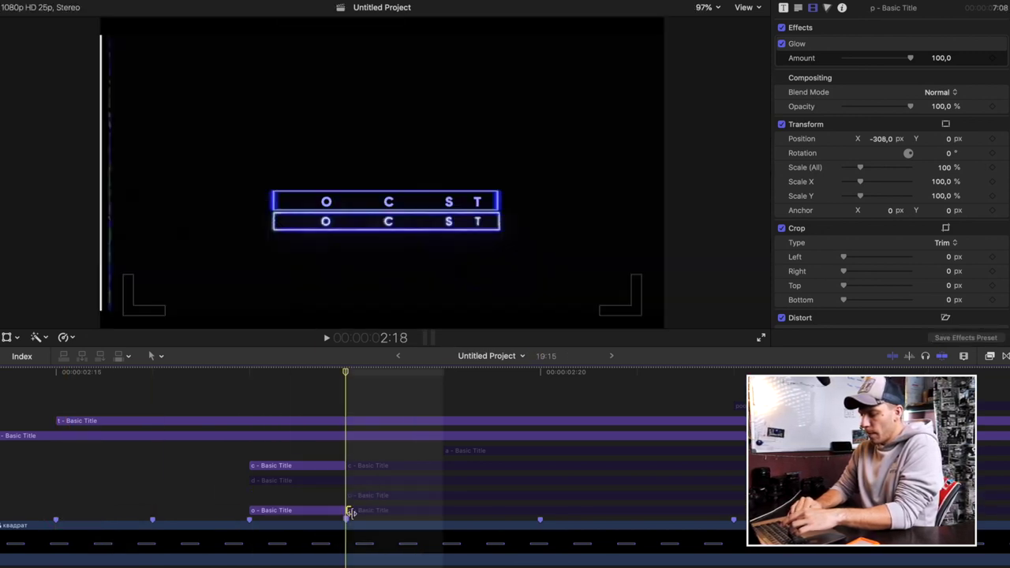
pyautogui.press('v')
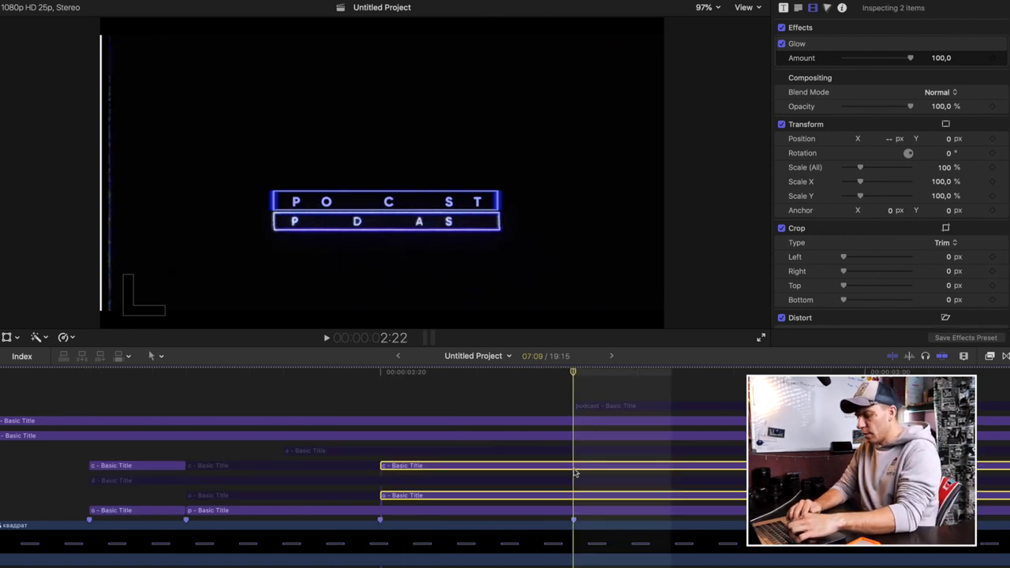
pyautogui.hscroll(3, 576, 471)
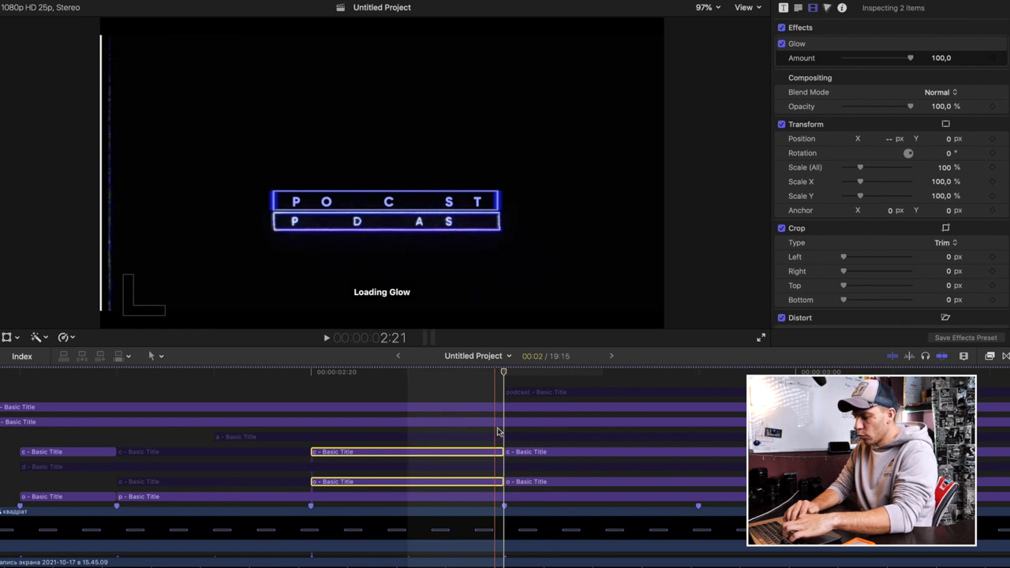
# Blade the o letter clip twice and disable its short middle piece so it flickers
pyautogui.click(500, 441)
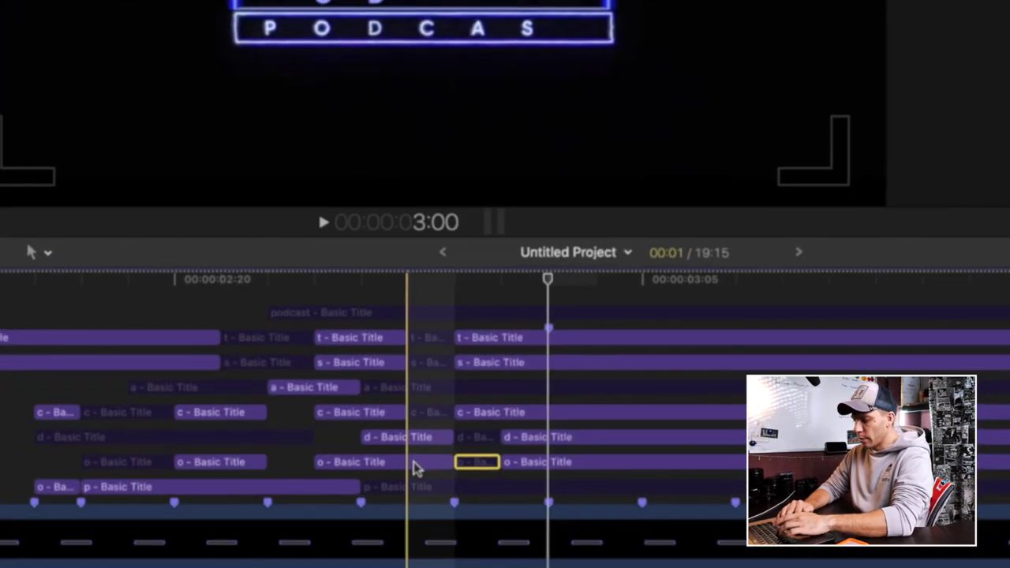
pyautogui.press('b')
pyautogui.click(377, 466)
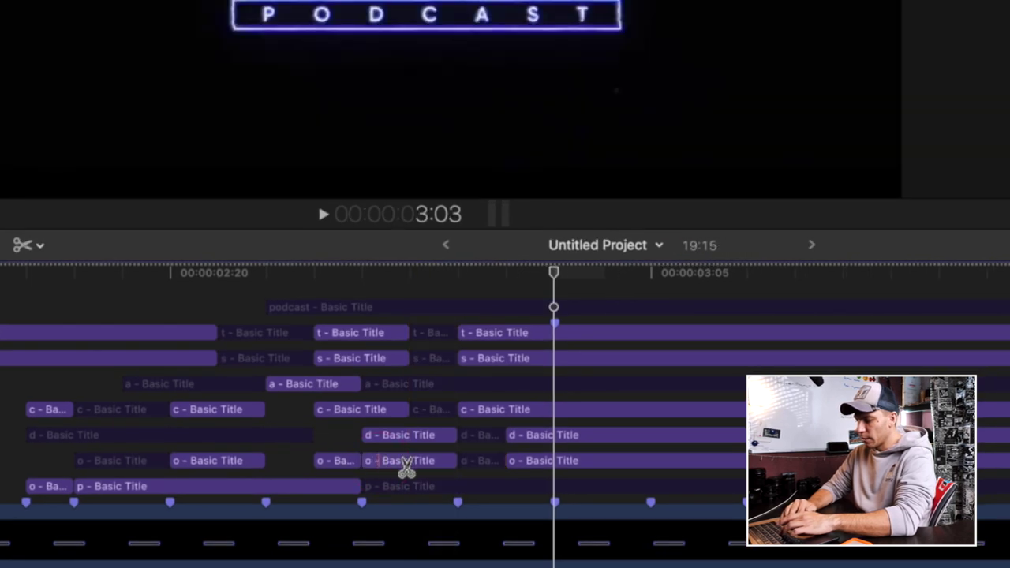
pyautogui.click(408, 462)
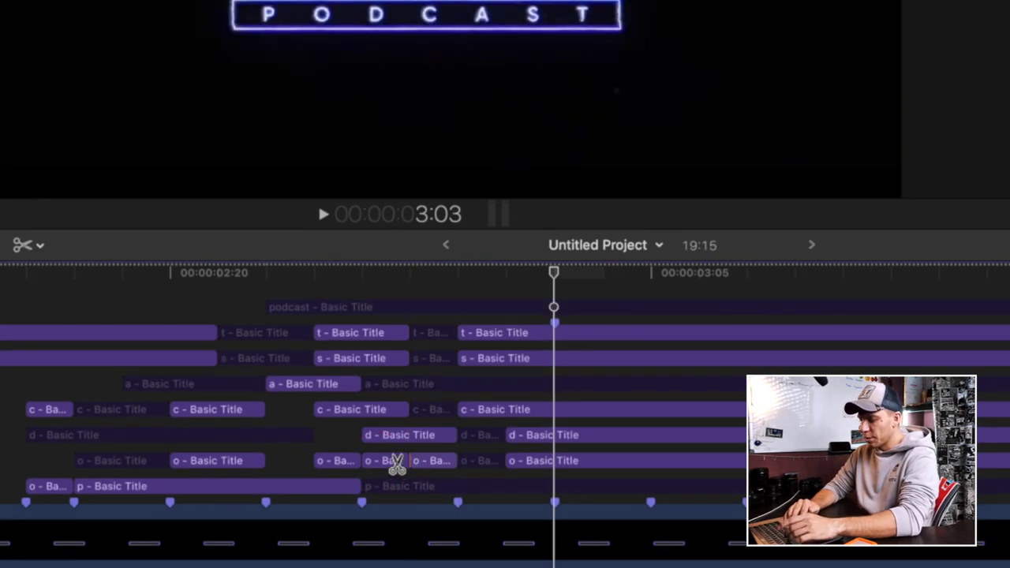
pyautogui.press('a')
pyautogui.click(386, 462)
pyautogui.press('v')
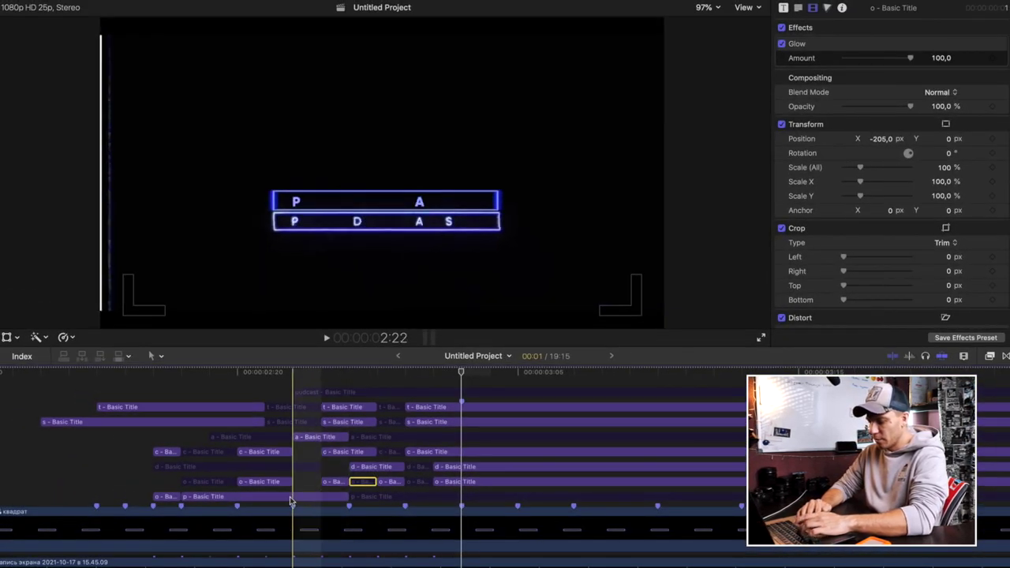
pyautogui.click(268, 497)
pyautogui.press('super+minus')
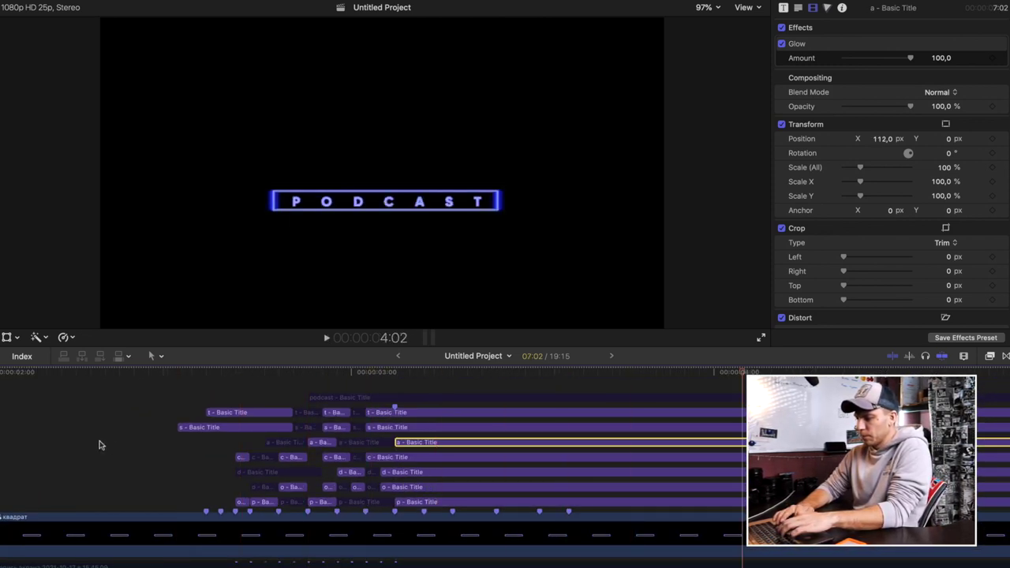
# Play back the animation to preview the PODCAST letters and the T flicker
pyautogui.press('space')
pyautogui.press('space')
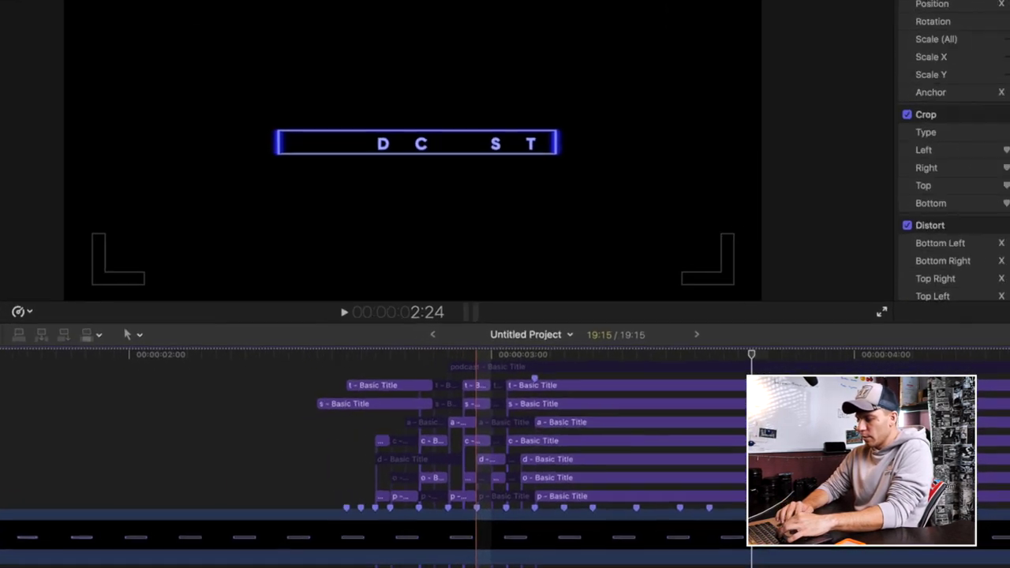
pyautogui.press('space')
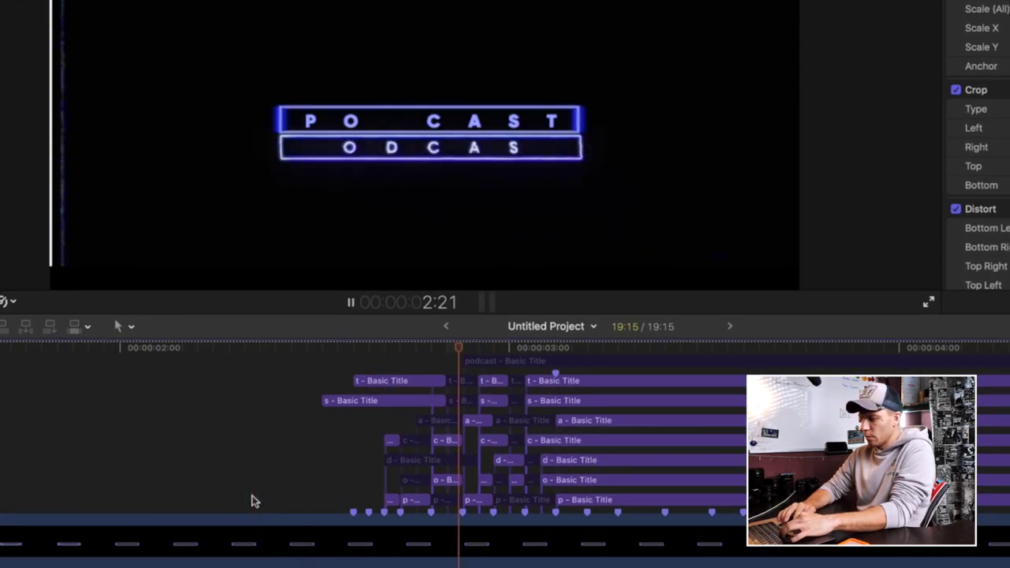
pyautogui.press('space')
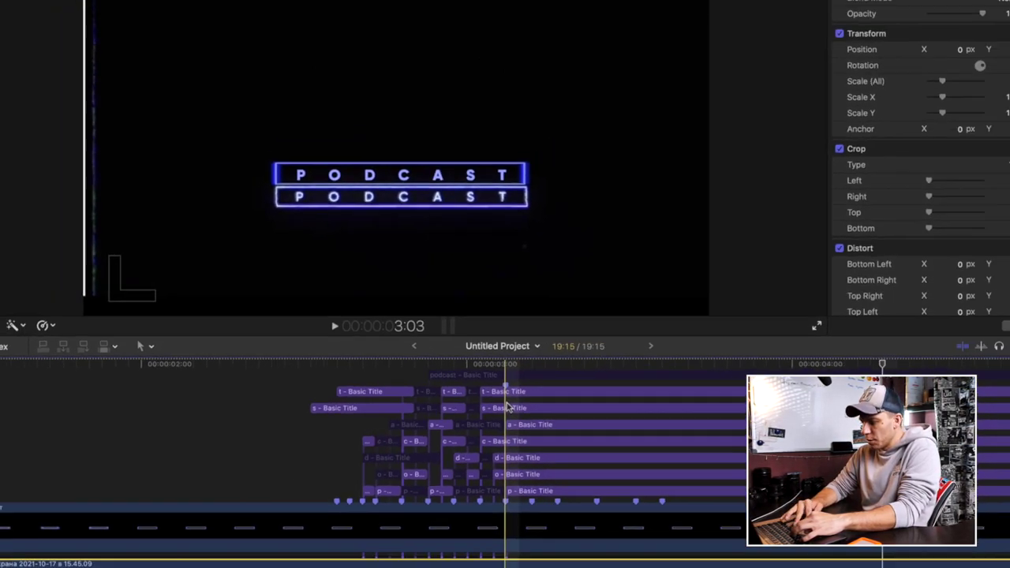
# Blade the top 't - Basic Title' clip into short on/off pieces, then return to the Select tool
pyautogui.press('super+equal')
pyautogui.press('super+equal')
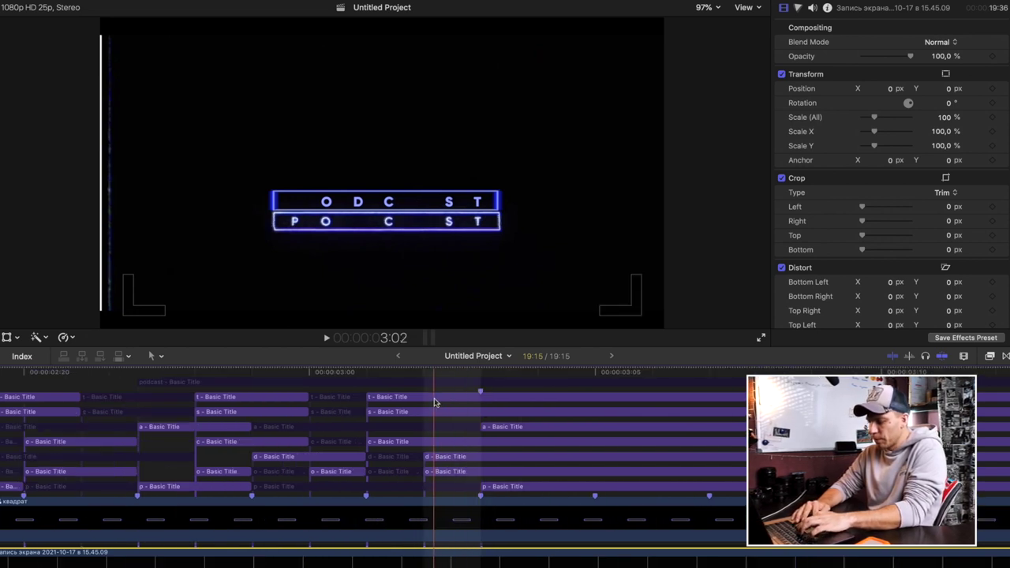
pyautogui.press('super+v')
pyautogui.press('b')
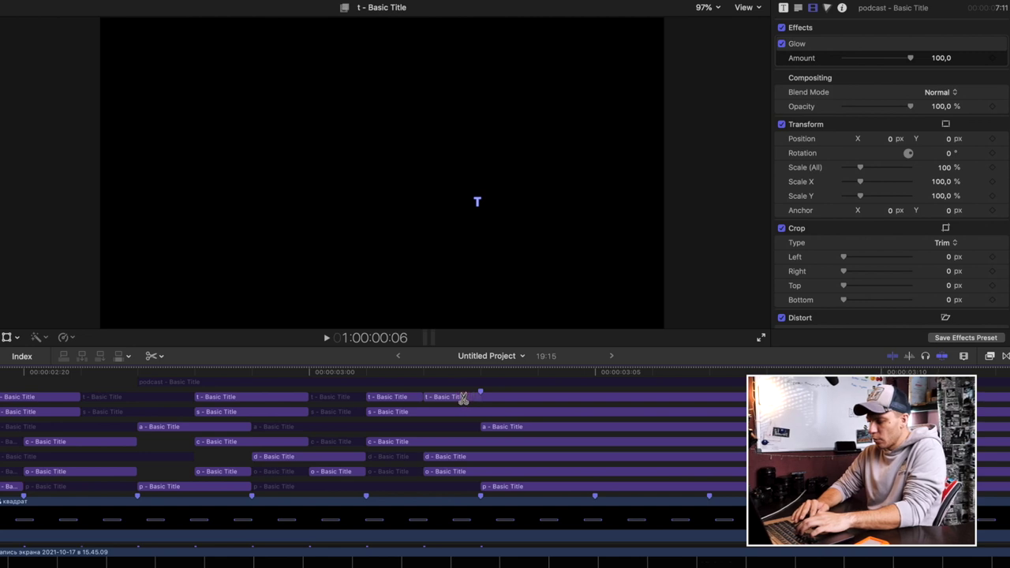
pyautogui.click(461, 397)
pyautogui.press('super+equal')
pyautogui.press('a')
pyautogui.press('super+v')
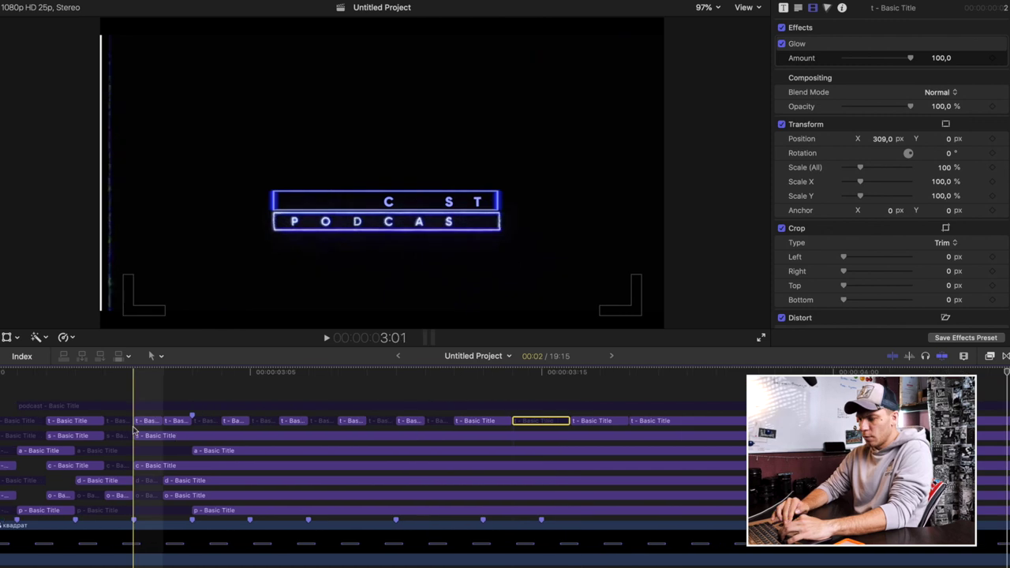
pyautogui.hscroll(-2, 137, 438)
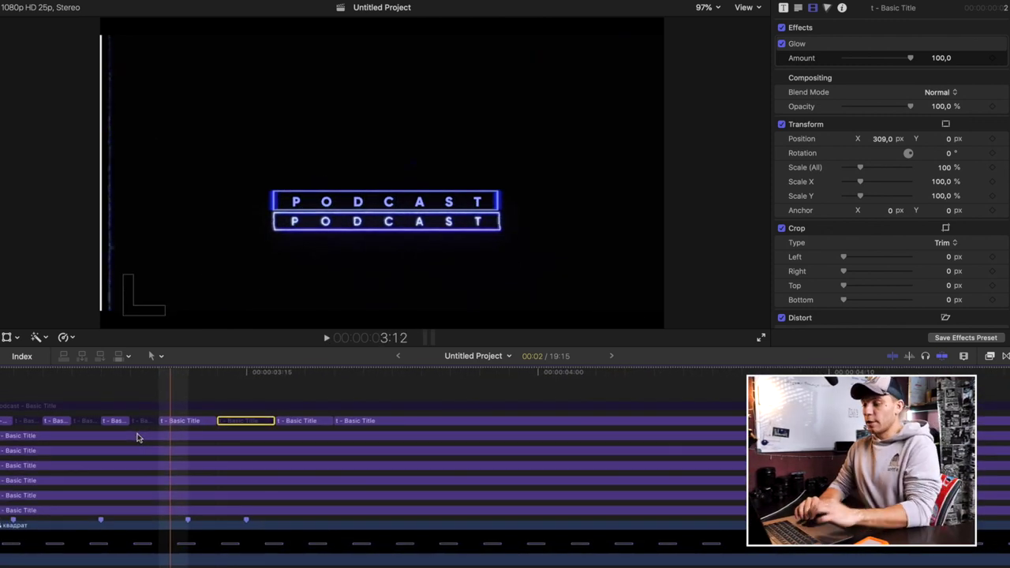
pyautogui.hscroll(-2, 126, 441)
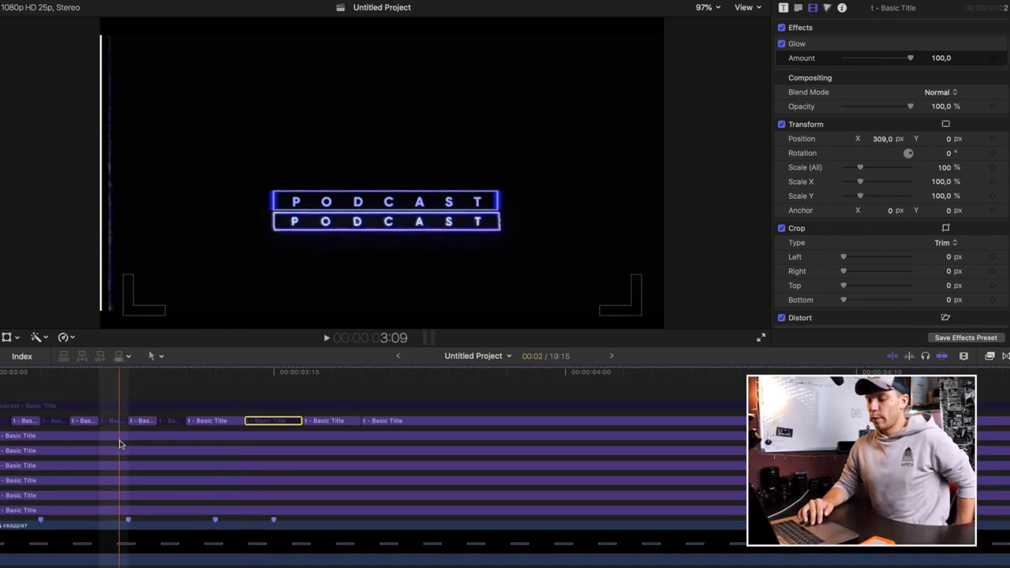
pyautogui.hscroll(-10, 119, 444)
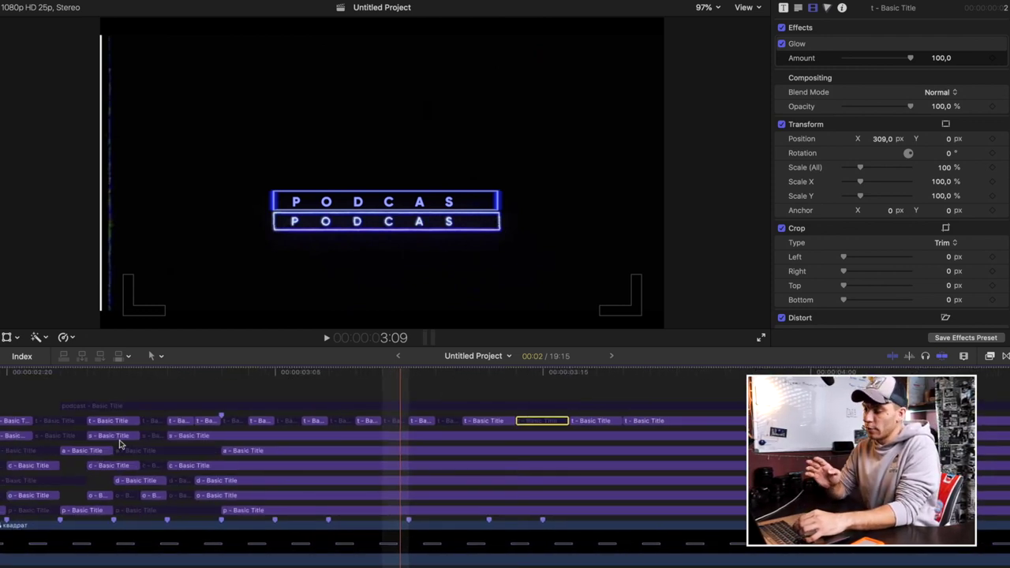
# Merge all PODCAST letter titles into a compound clip 'Podcast слово' and play it back
pyautogui.press('super+minus')
pyautogui.moveTo(199, 401); pyautogui.dragTo(462, 510)
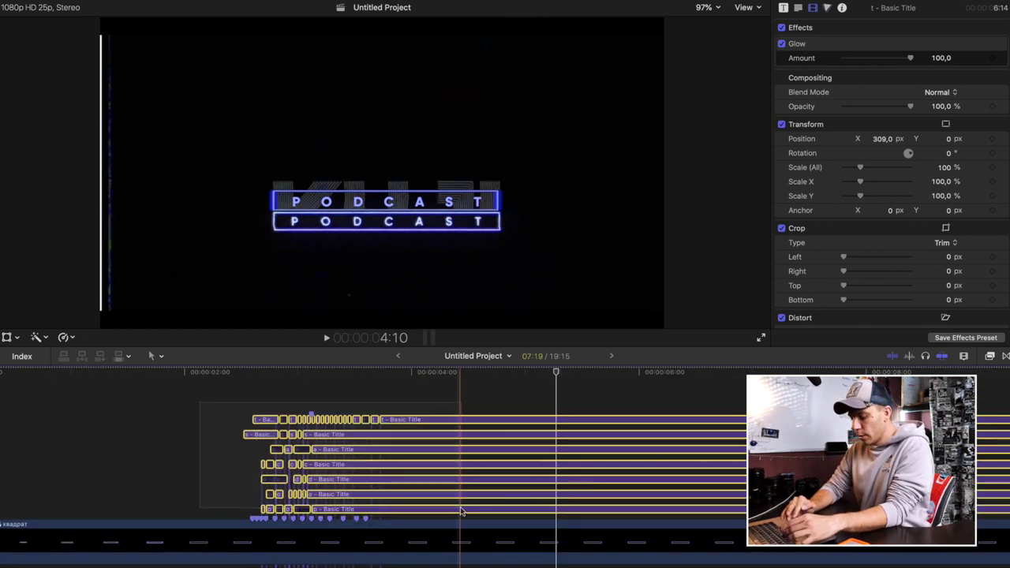
pyautogui.hotkey('alt', 'g')
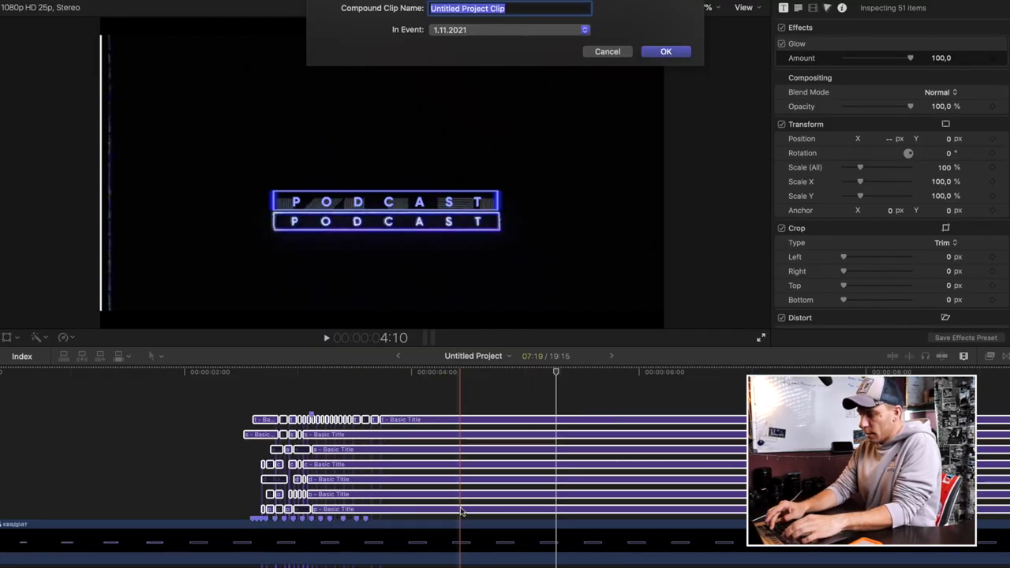
pyautogui.write('dcast слово')
pyautogui.press('Return')
pyautogui.press('super+minus')
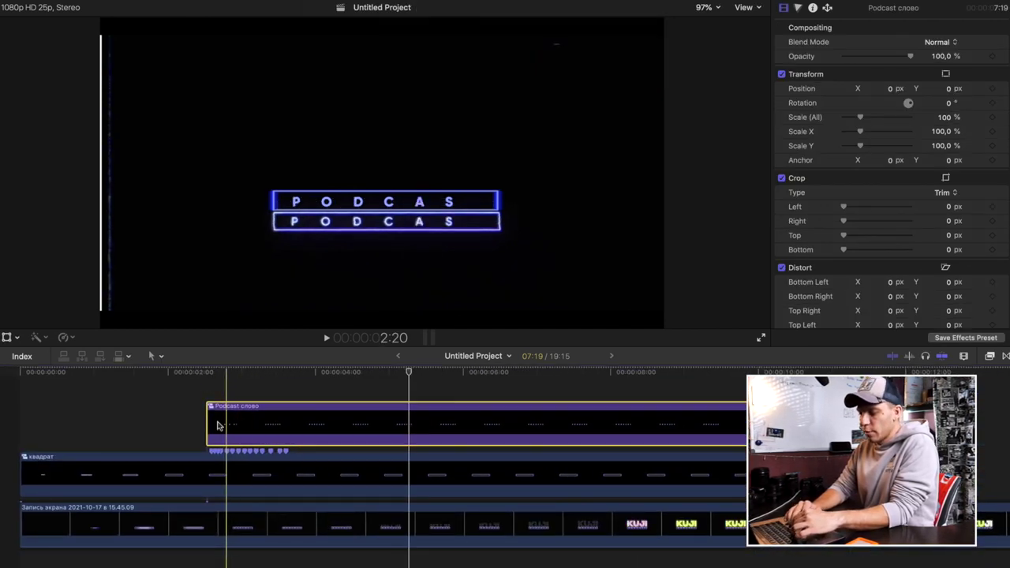
pyautogui.press('space')
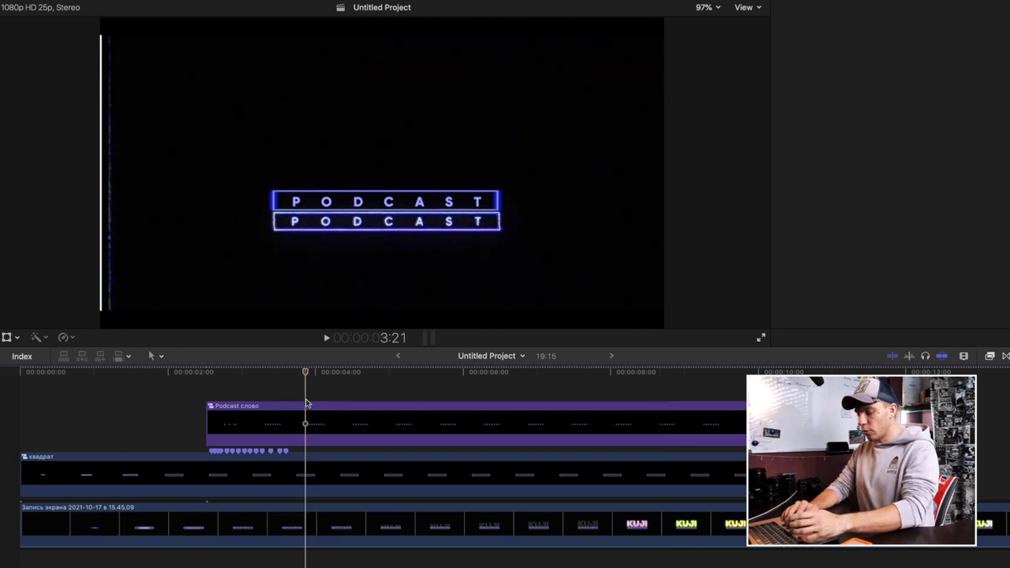
# Add a Basic Title reading 'KUJI' and move it above the PODCAST bar
pyautogui.hotkey('ctrl', 't')
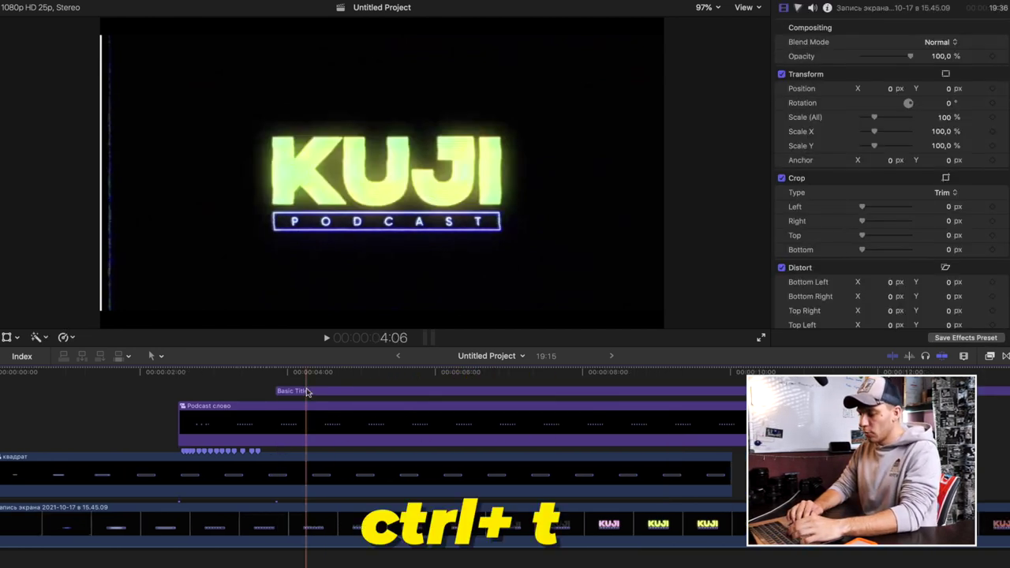
pyautogui.click(315, 406)
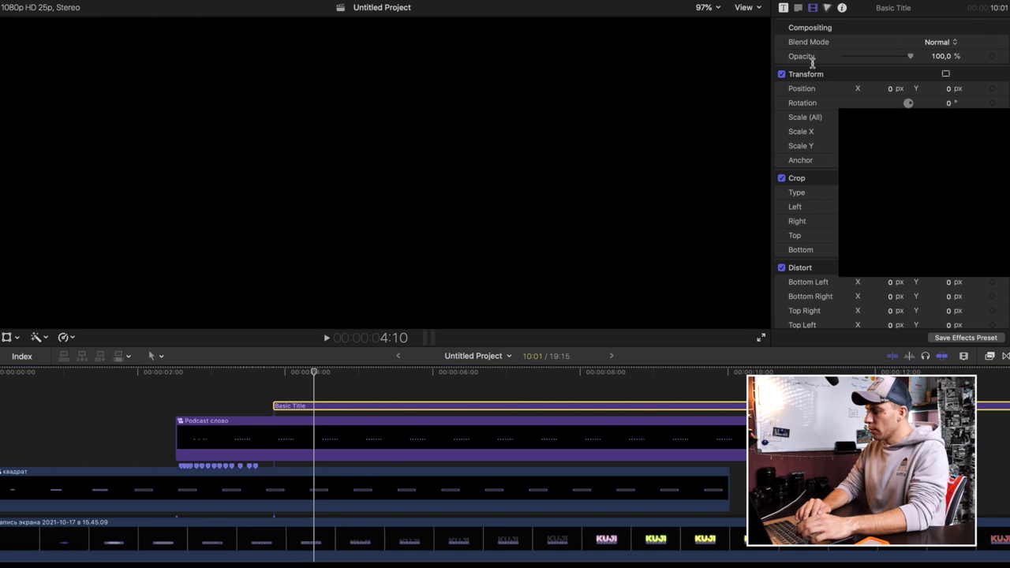
pyautogui.click(798, 8)
pyautogui.write('KUJI')
pyautogui.click(584, 374)
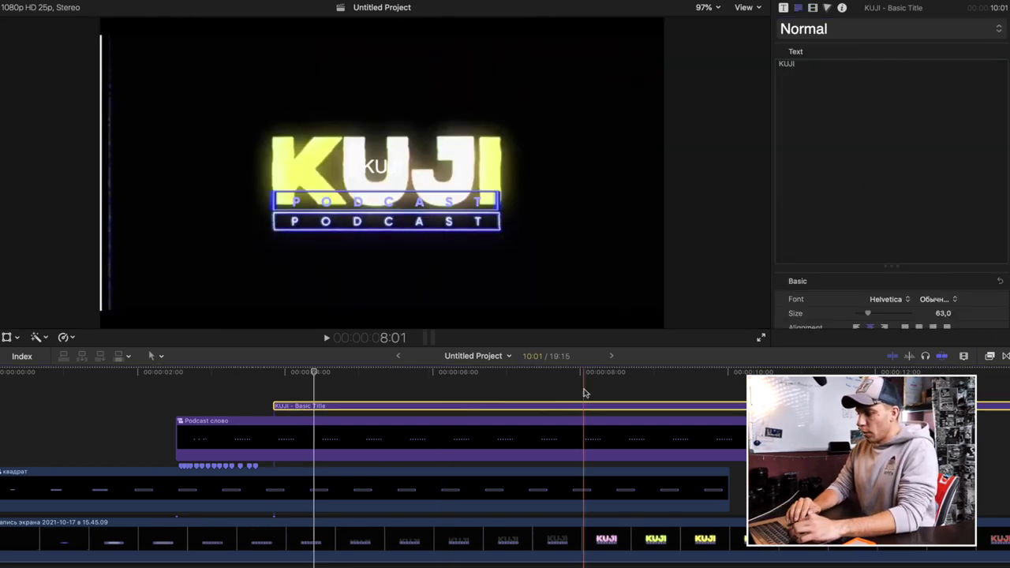
pyautogui.moveTo(392, 166); pyautogui.dragTo(394, 127)
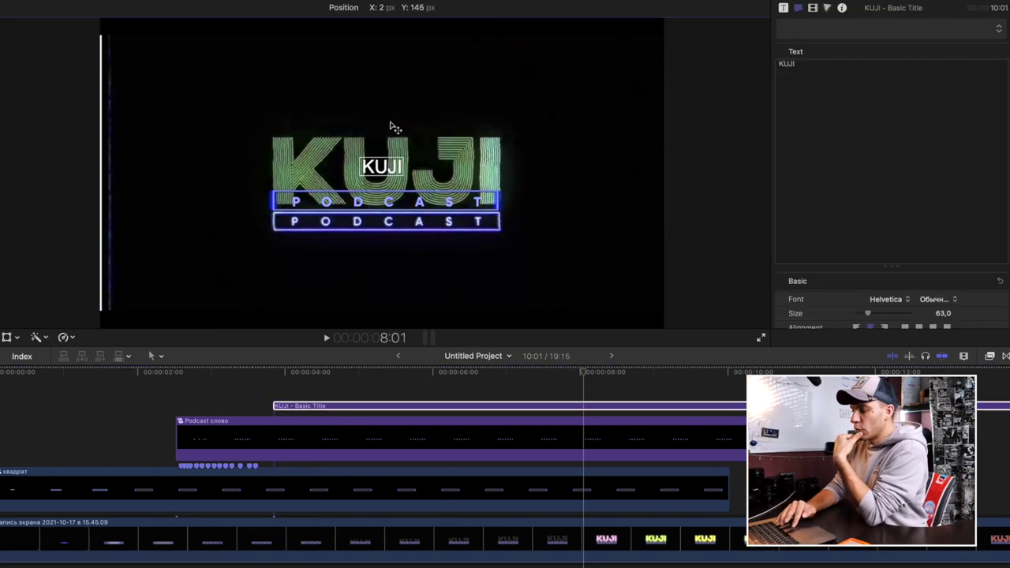
# Set the KUJI title's font to Gilroy
pyautogui.click(894, 301)
pyautogui.press('Home')
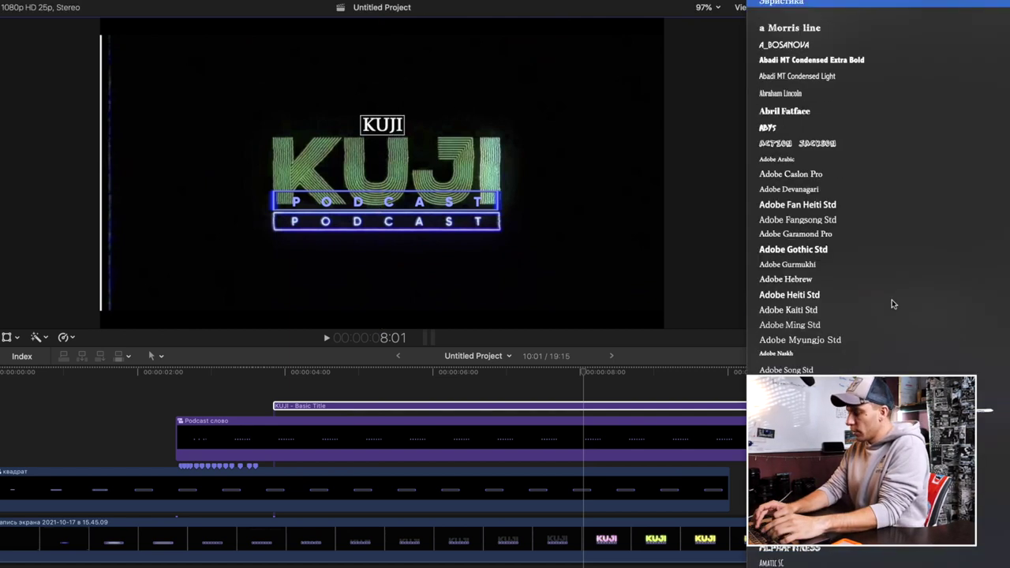
pyautogui.scroll(-15, 893, 301)
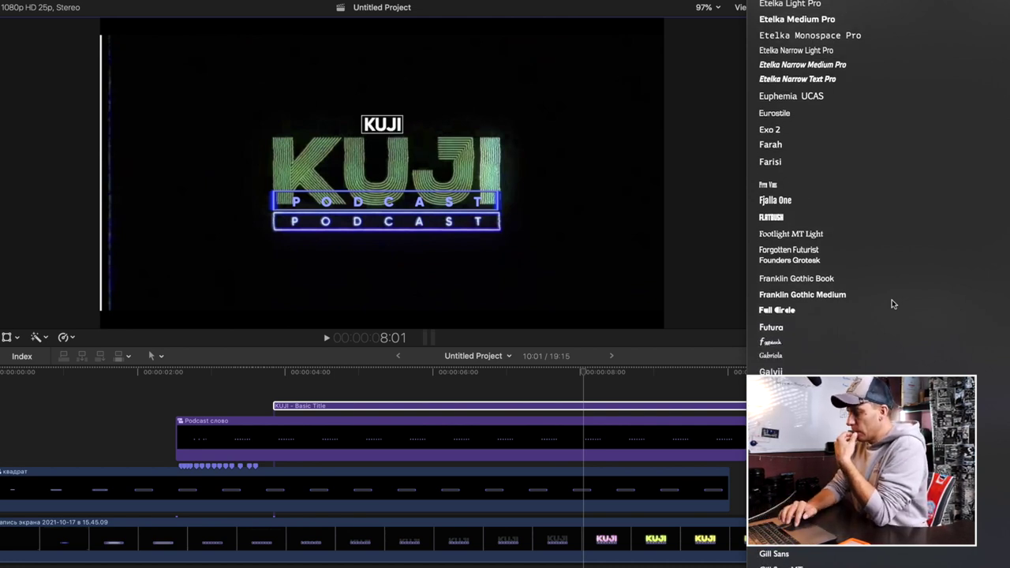
pyautogui.scroll(-3, 892, 304)
pyautogui.click(892, 304)
pyautogui.scroll(-4, 889, 169)
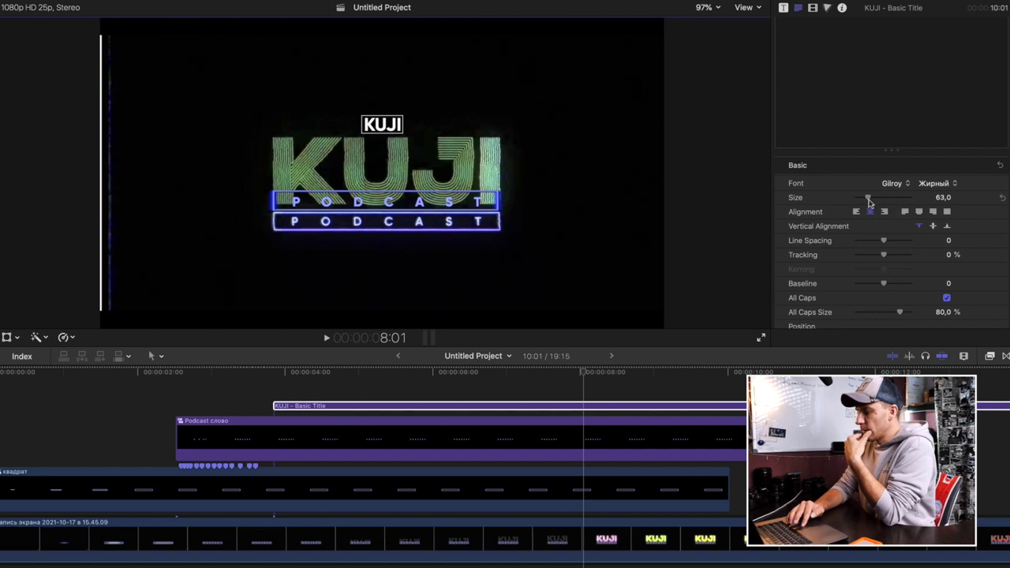
# Enlarge the KUJI text size to 389
pyautogui.moveTo(869, 201); pyautogui.dragTo(932, 210)
pyautogui.write('340')
pyautogui.press('Return')
pyautogui.moveTo(941, 197); pyautogui.dragTo(956, 198)
pyautogui.press('Down')
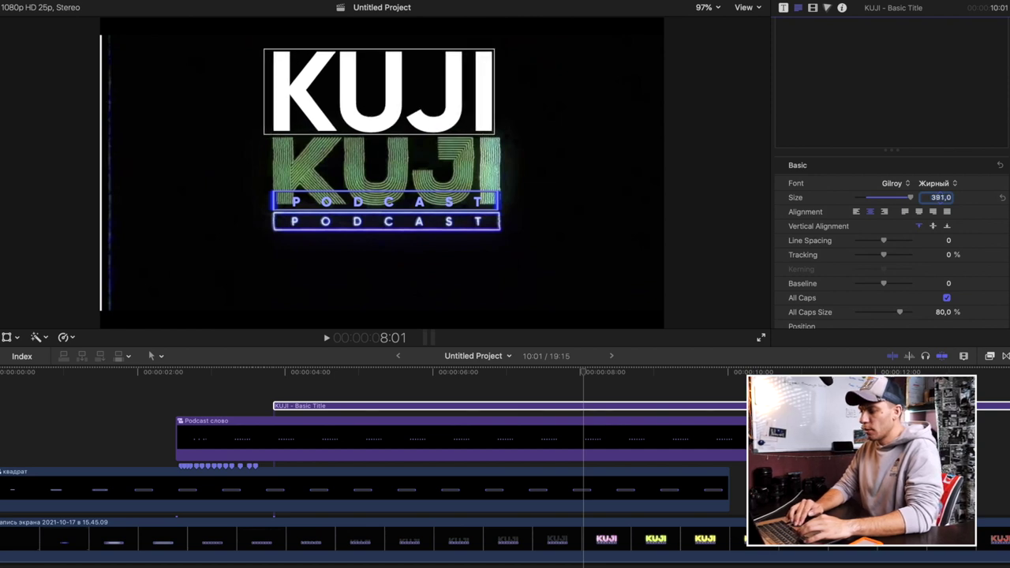
# Change the KUJI font to Montserrat in the Черный weight
pyautogui.click(896, 183)
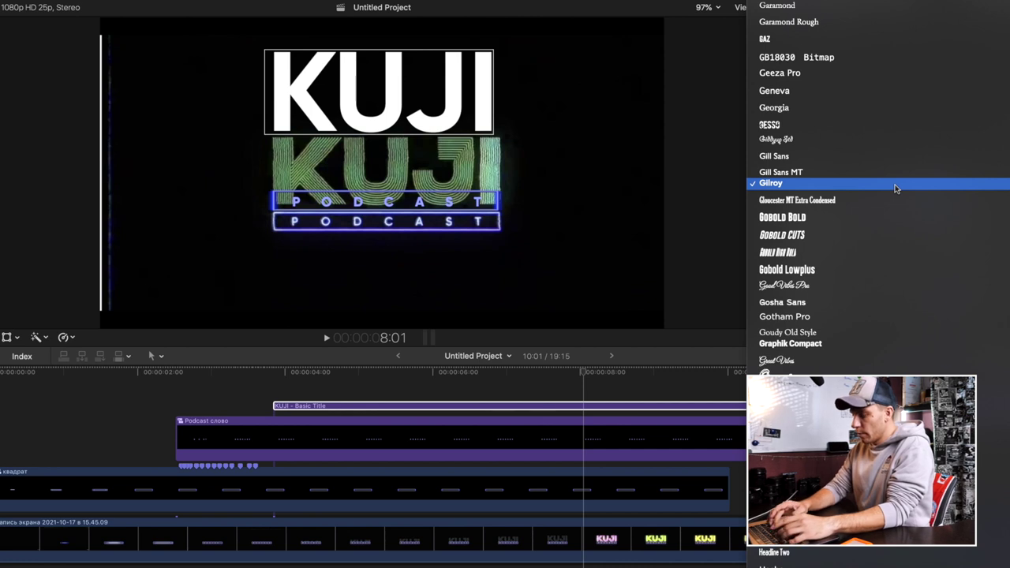
pyautogui.scroll(-10, 896, 188)
pyautogui.scroll(-5, 896, 188)
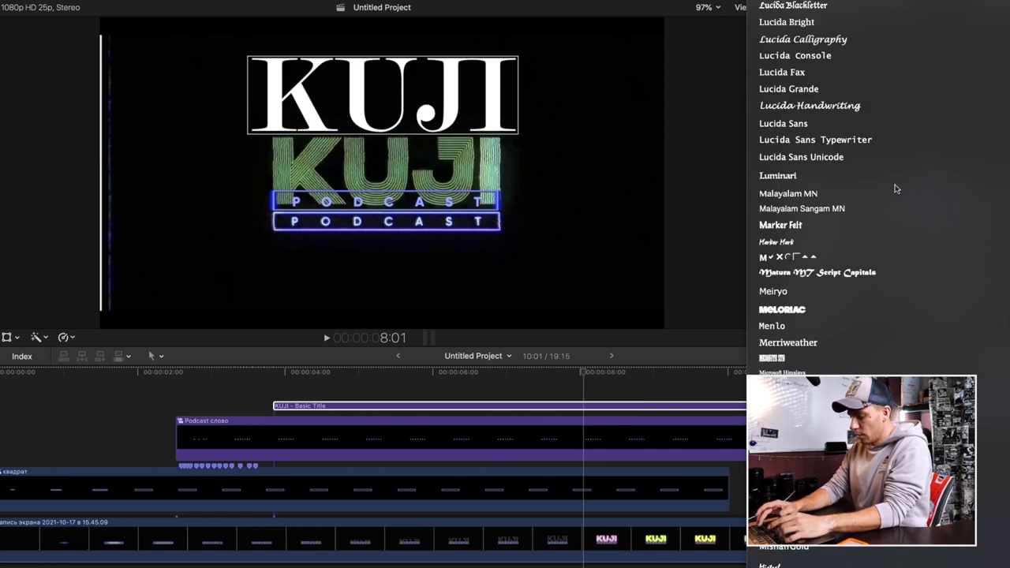
pyautogui.scroll(-1, 896, 188)
pyautogui.scroll(-4, 896, 188)
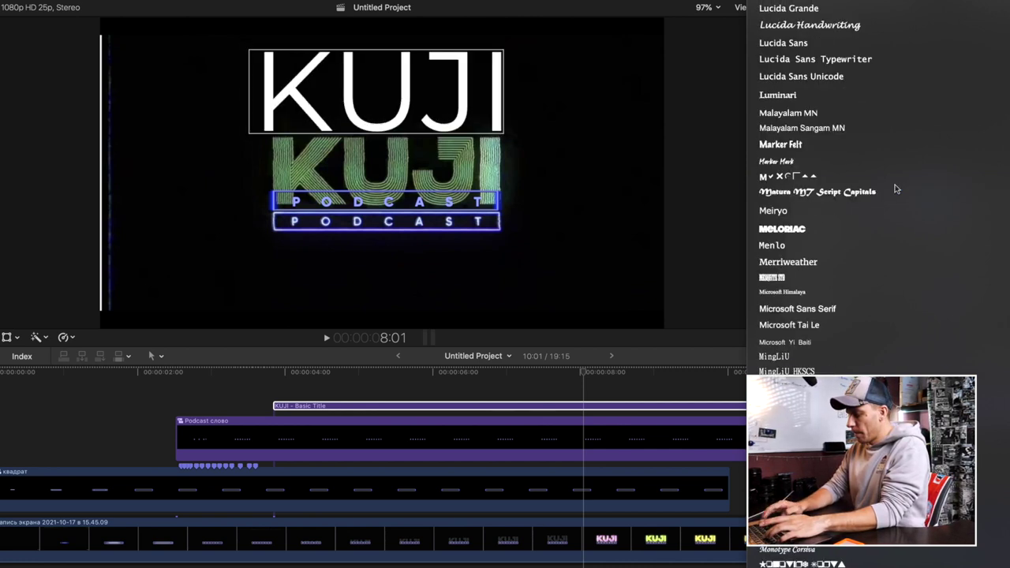
pyautogui.click(896, 189)
pyautogui.click(939, 190)
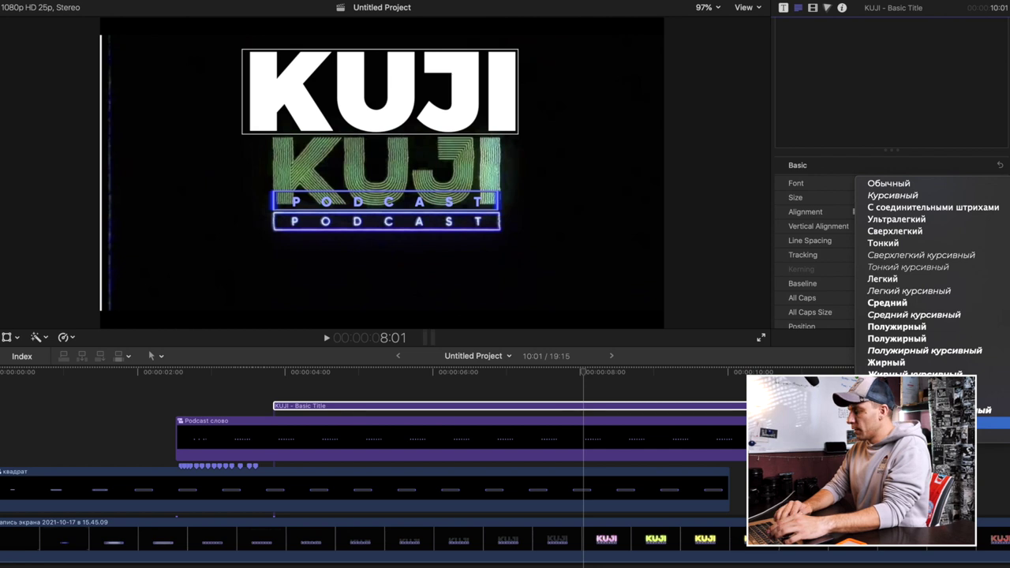
pyautogui.click(996, 423)
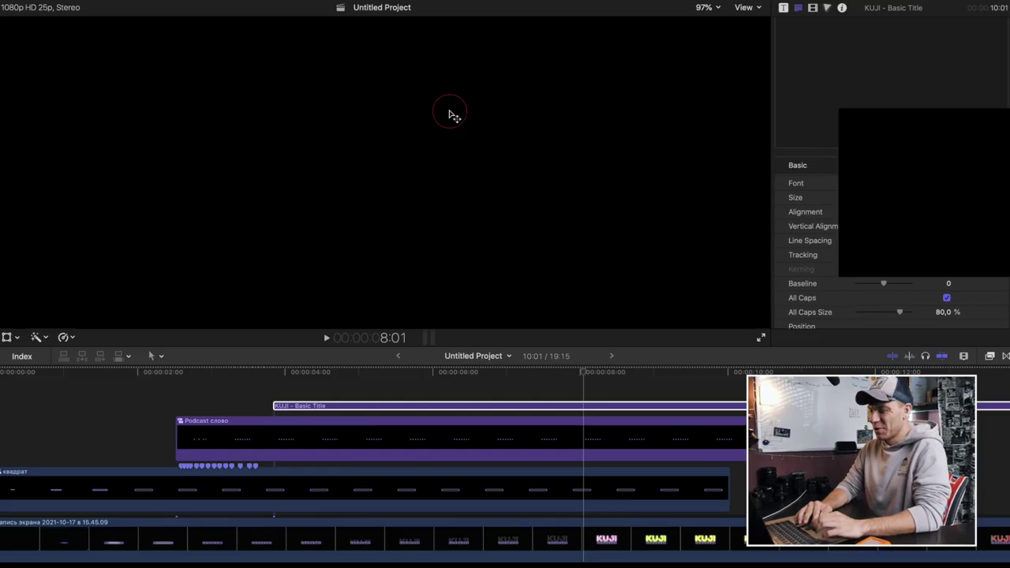
# Centre KUJI above the PODCAST bar at size 322, 3% tracking, and start its clip later
pyautogui.moveTo(450, 113); pyautogui.dragTo(456, 119)
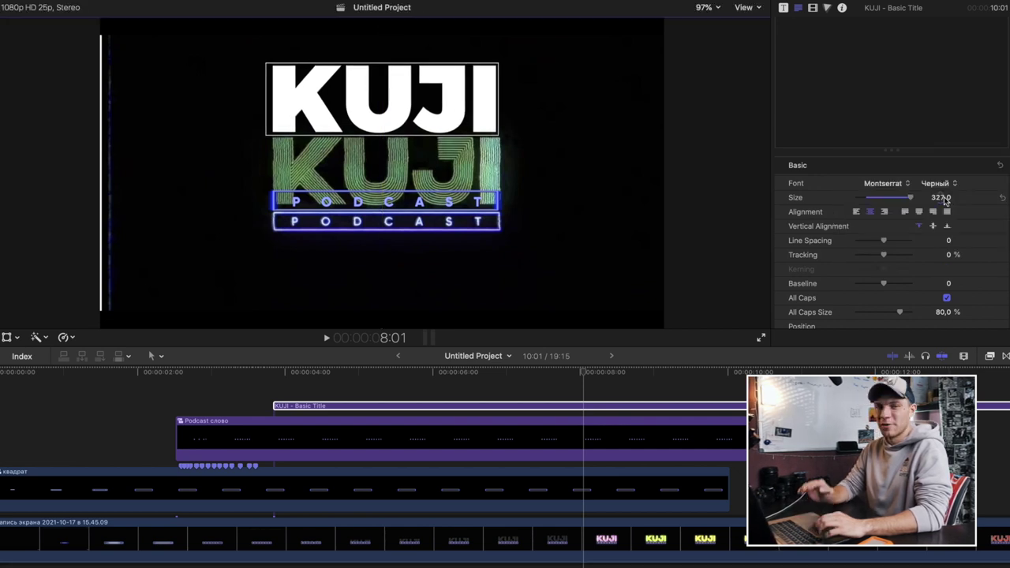
pyautogui.moveTo(945, 201); pyautogui.dragTo(941, 201)
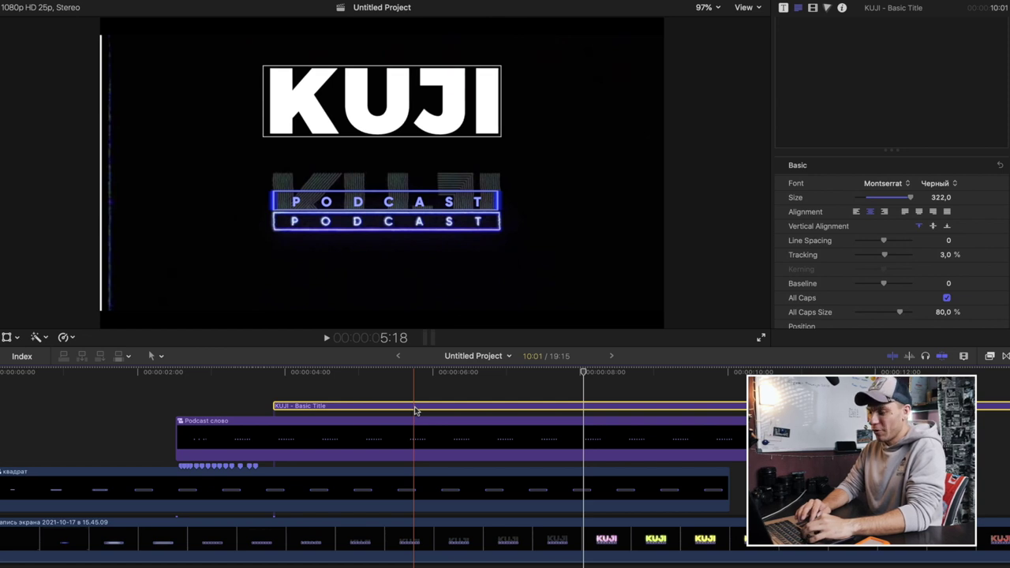
pyautogui.moveTo(416, 411); pyautogui.dragTo(449, 411)
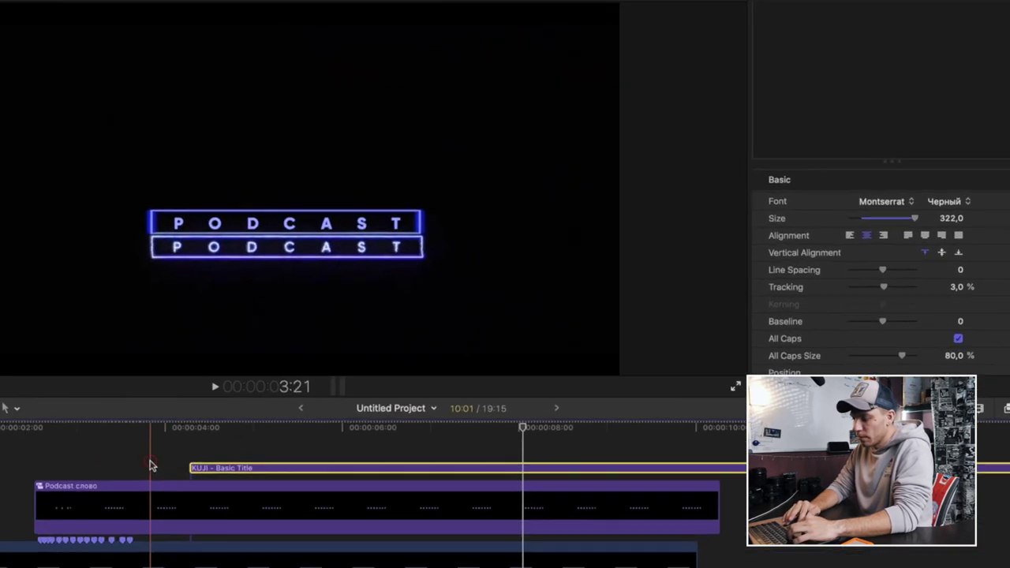
# Undo the clip move, then lower the KUJI title to Position Y -341 px
pyautogui.press('super+z')
pyautogui.click(148, 540)
pyautogui.moveTo(206, 98); pyautogui.dragTo(207, 167)
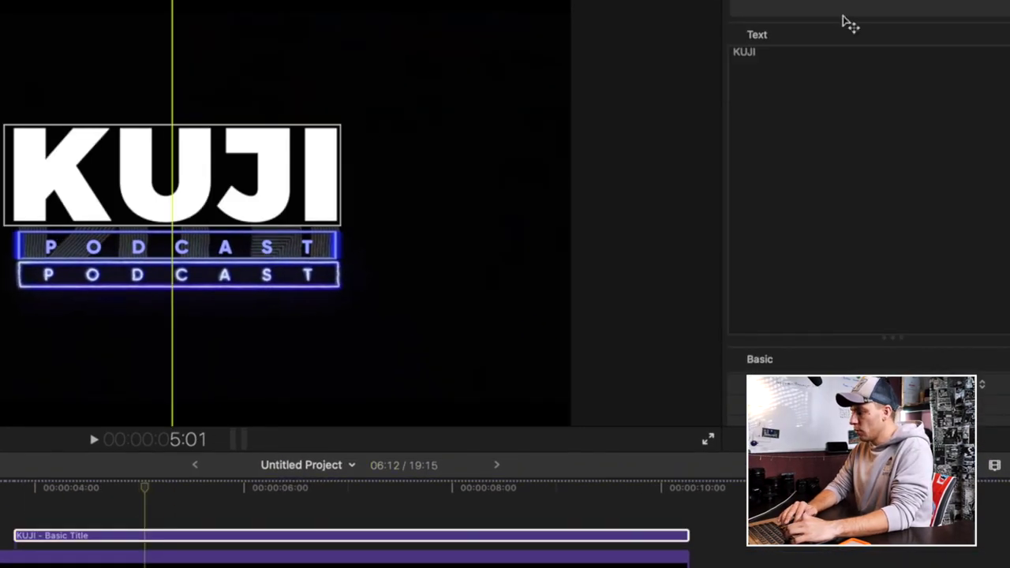
pyautogui.click(860, 7)
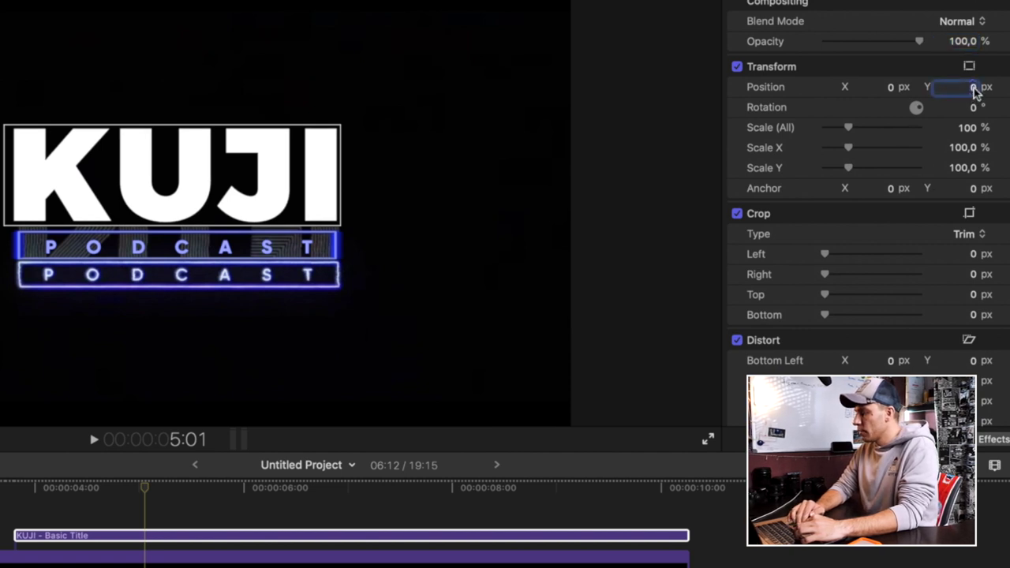
pyautogui.moveTo(977, 92); pyautogui.dragTo(962, 165)
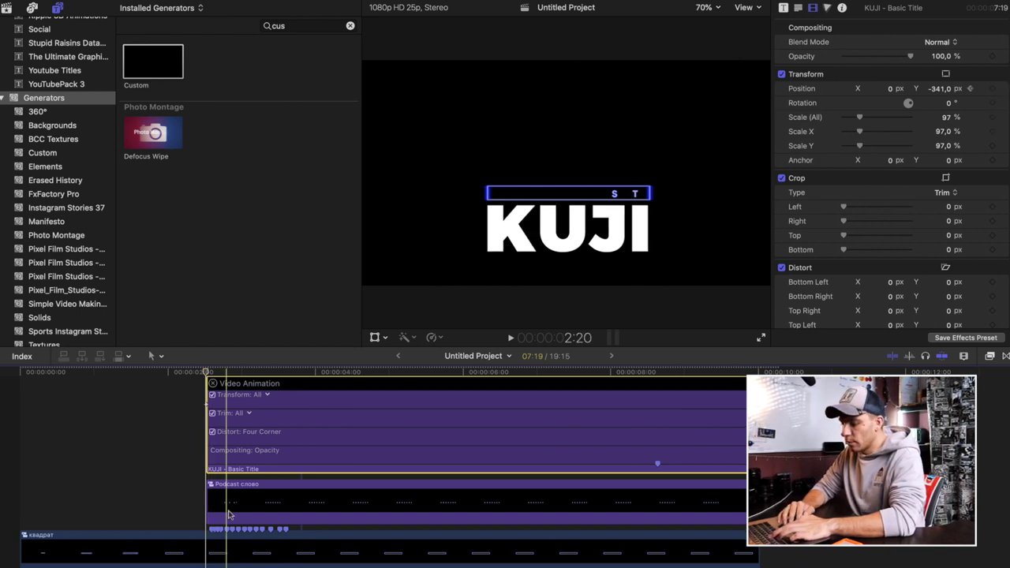
# Scrub through the PODCAST title animation to check its timing
pyautogui.scroll(-2, 221, 533)
pyautogui.click(213, 552)
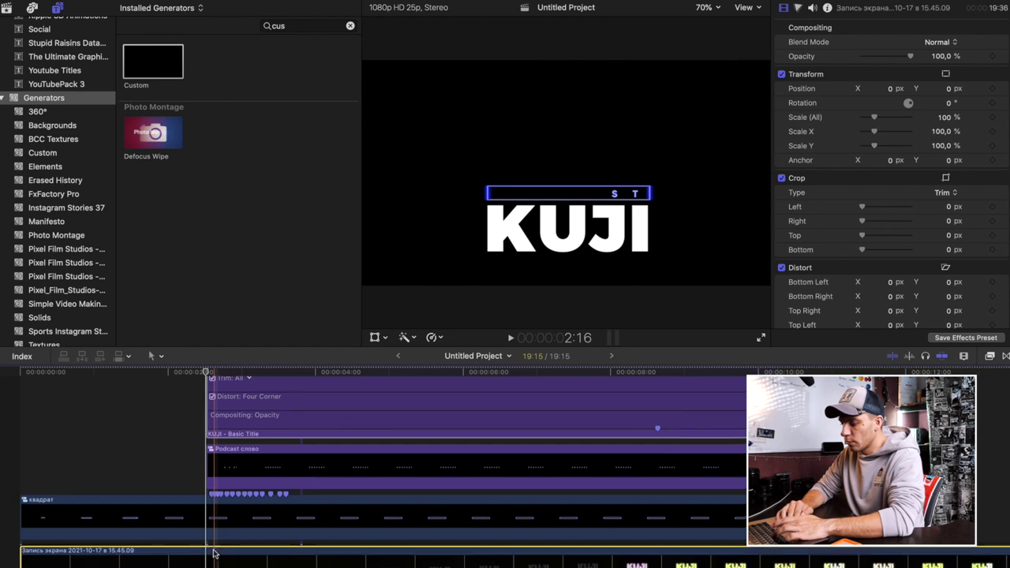
pyautogui.scroll(3, 206, 469)
pyautogui.moveTo(196, 372); pyautogui.dragTo(520, 393)
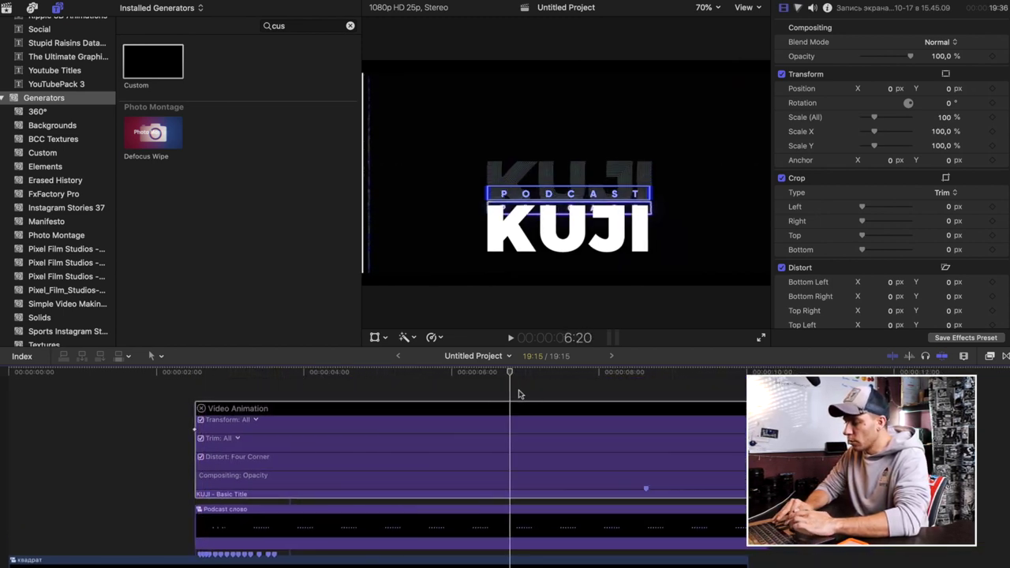
pyautogui.moveTo(519, 393); pyautogui.dragTo(605, 387)
# Keyframe the KUJI title's Position Y from -195 to -34 so it rises, and play it back
pyautogui.click(549, 486)
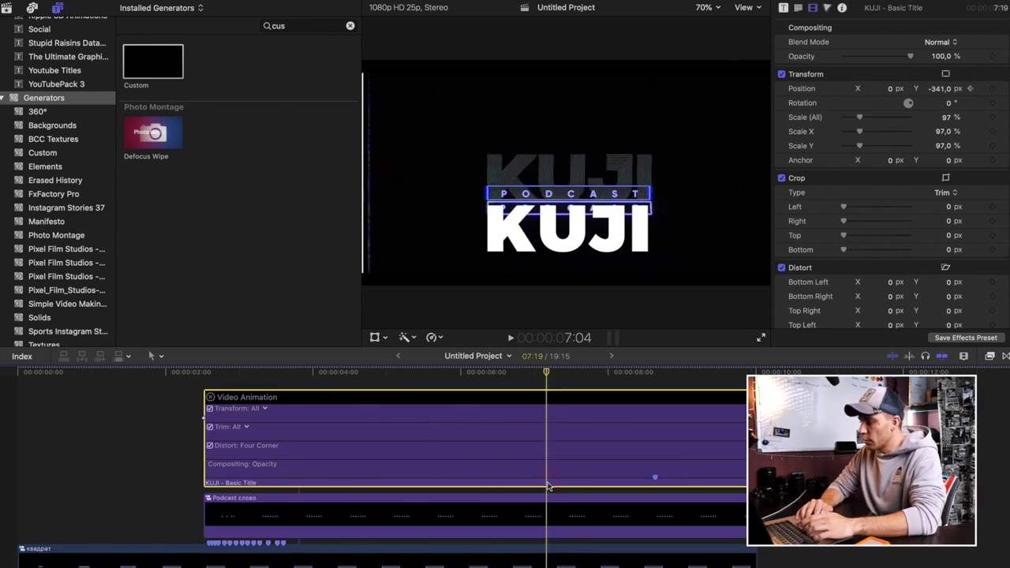
pyautogui.click(939, 89)
pyautogui.write('-195')
pyautogui.press('Return')
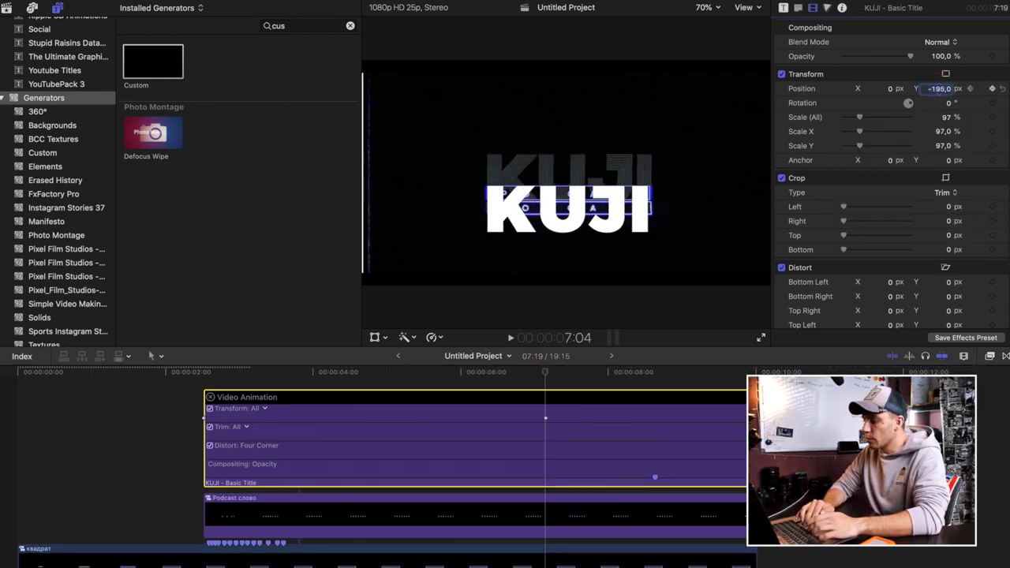
pyautogui.write('-34')
pyautogui.press('Return')
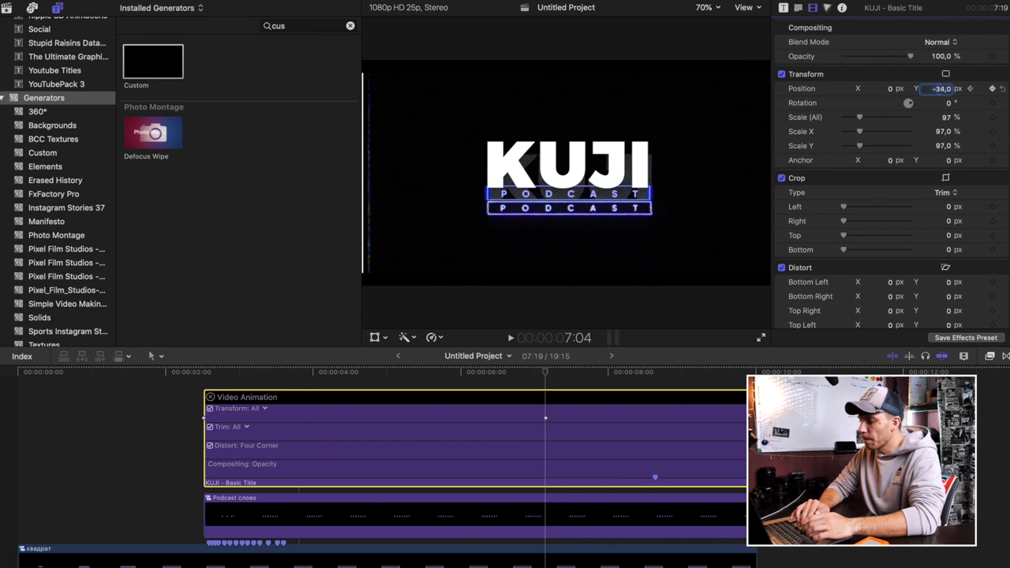
pyautogui.press('Up')
pyautogui.press('Up')
pyautogui.press('Up')
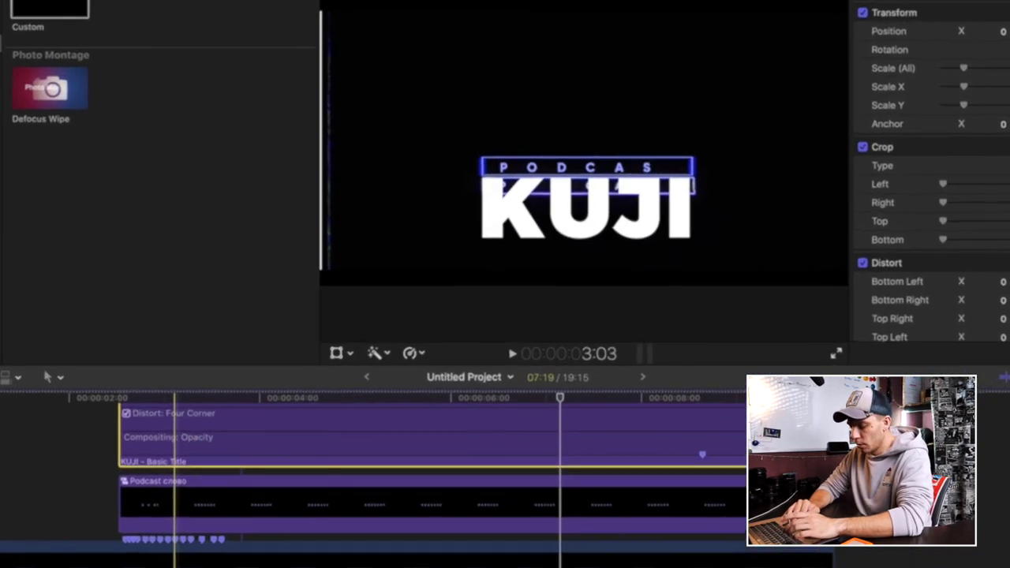
pyautogui.press('space')
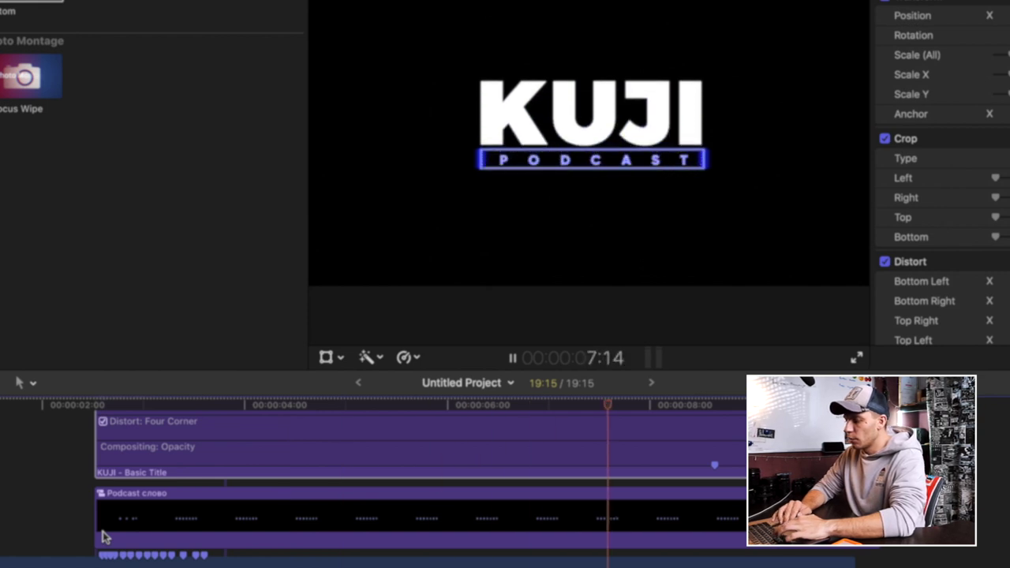
pyautogui.press('space')
# Add a black Custom generator clip above the KUJI title and select it
pyautogui.scroll(3, 102, 521)
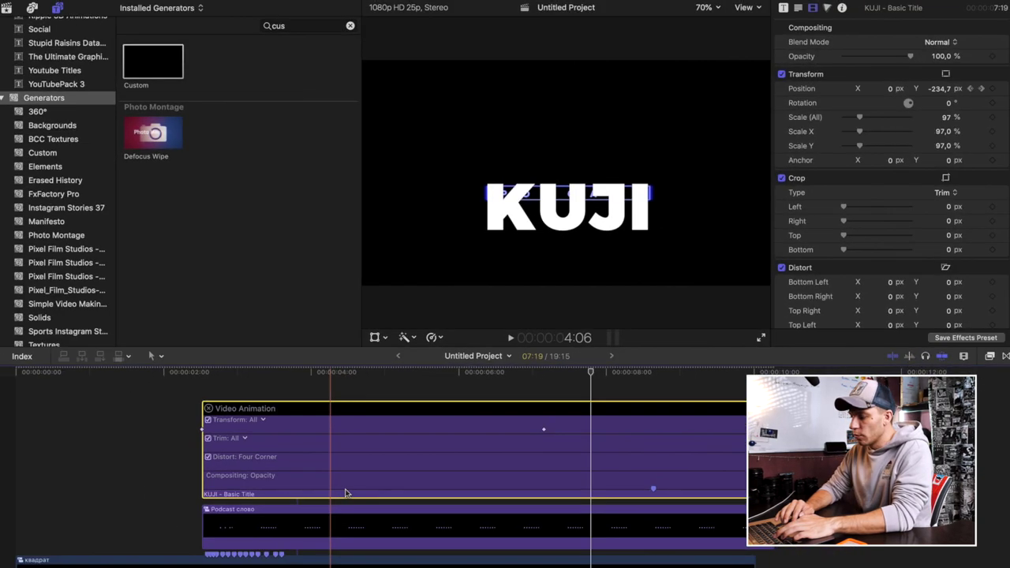
pyautogui.click(197, 412)
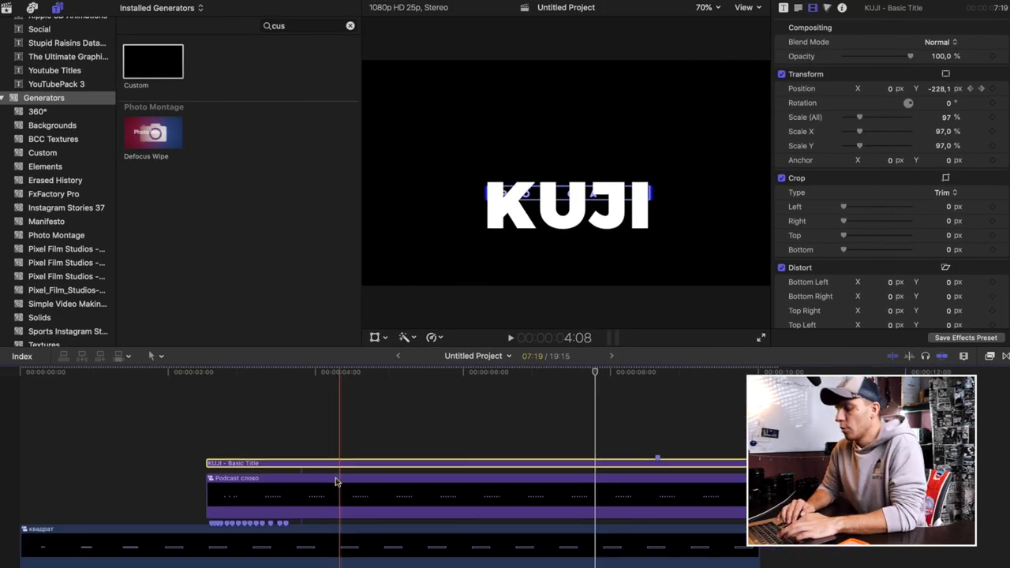
pyautogui.scroll(-2, 336, 479)
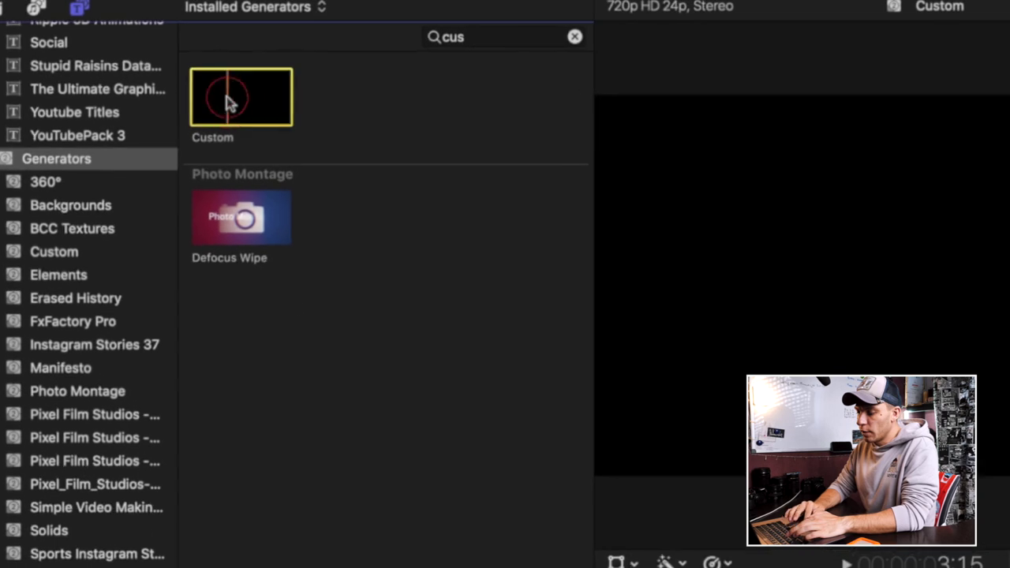
pyautogui.moveTo(220, 7)
pyautogui.mouseDown()
pyautogui.moveTo(349, 533)
pyautogui.moveTo(337, 314)
pyautogui.moveTo(323, 544)
pyautogui.moveTo(270, 472)
pyautogui.moveTo(255, 541)
pyautogui.mouseUp()
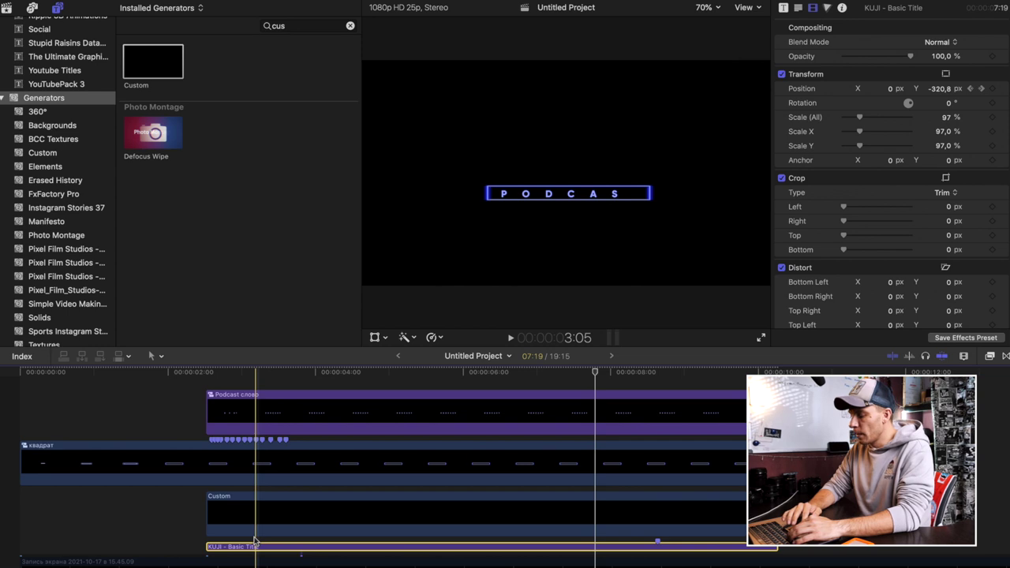
pyautogui.click(247, 516)
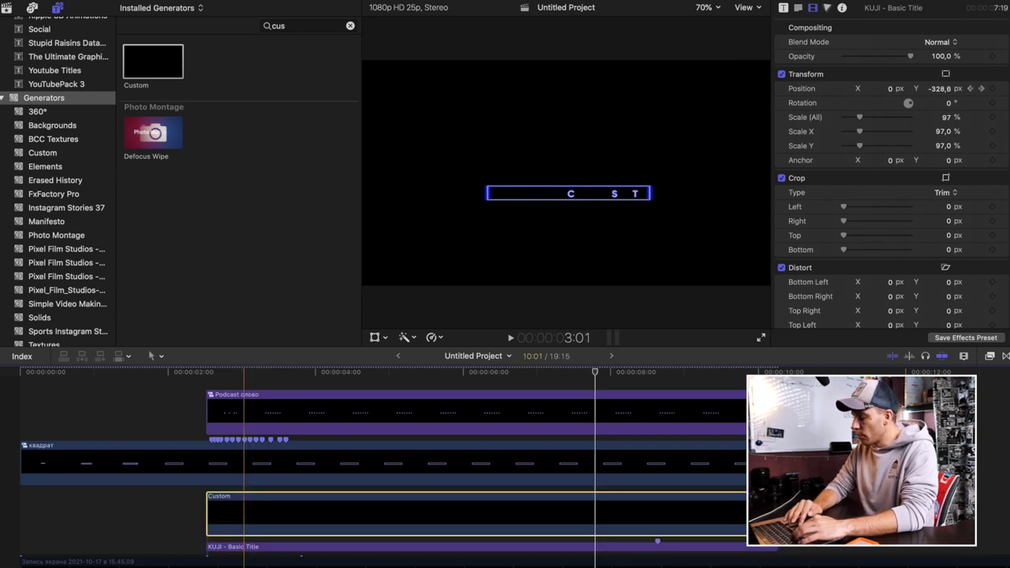
pyautogui.click(992, 357)
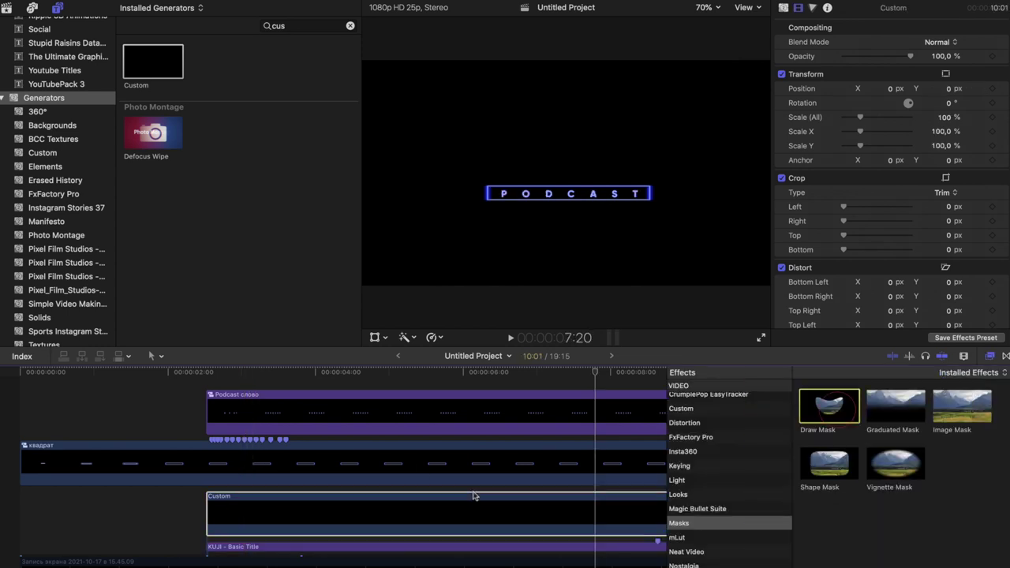
# Apply Draw Mask to the Custom clip with three points outlining the area below the bar
pyautogui.moveTo(473, 495); pyautogui.dragTo(430, 507)
pyautogui.click(992, 357)
pyautogui.click(294, 527)
pyautogui.press('Up')
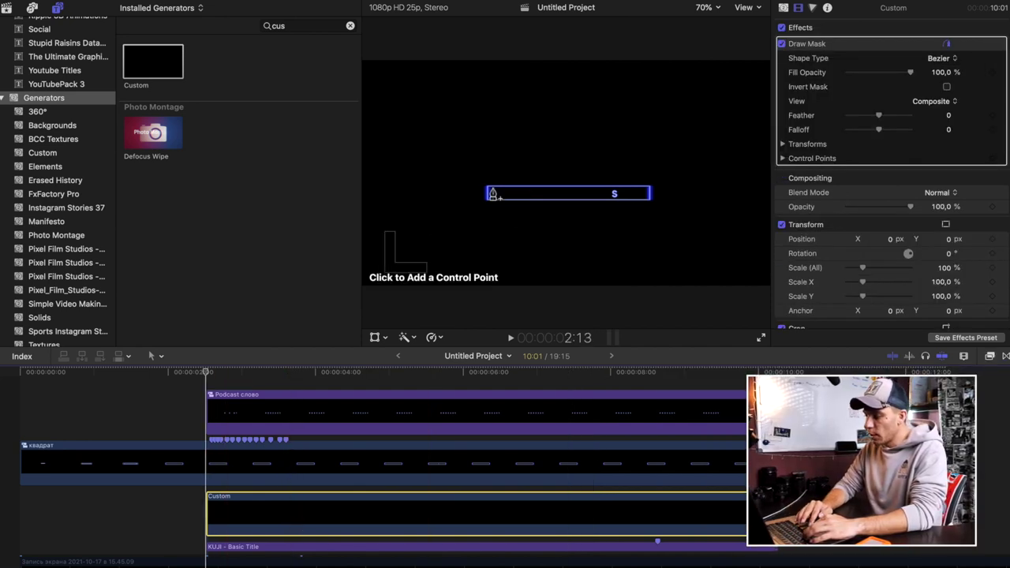
pyautogui.click(487, 185)
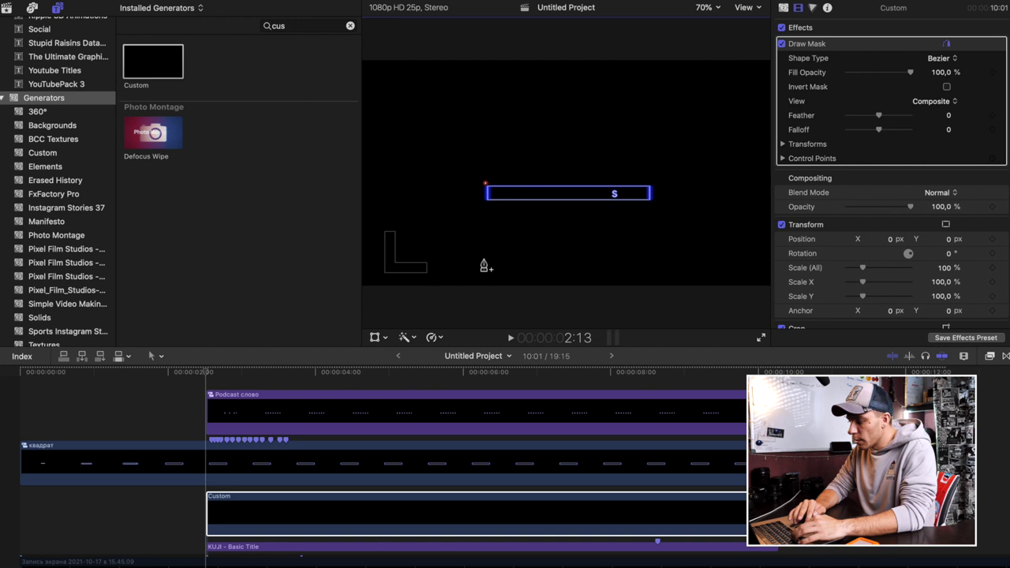
pyautogui.click(485, 276)
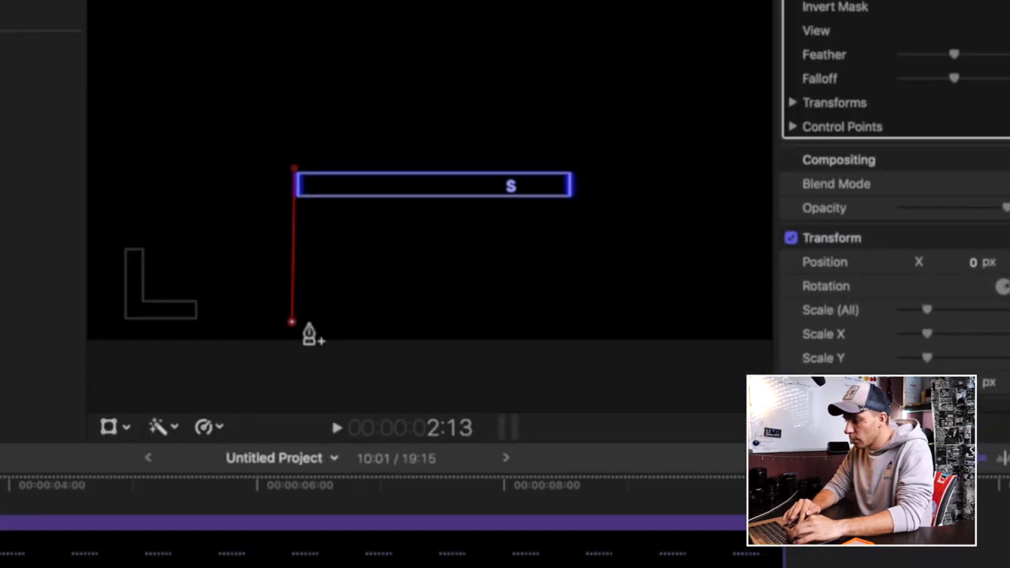
pyautogui.click(584, 318)
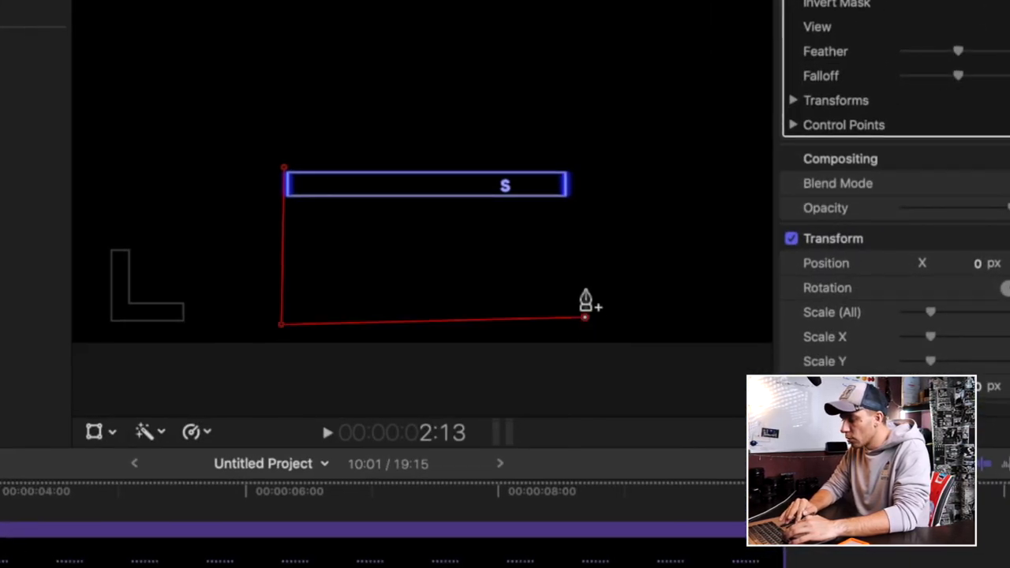
pyautogui.press('space')
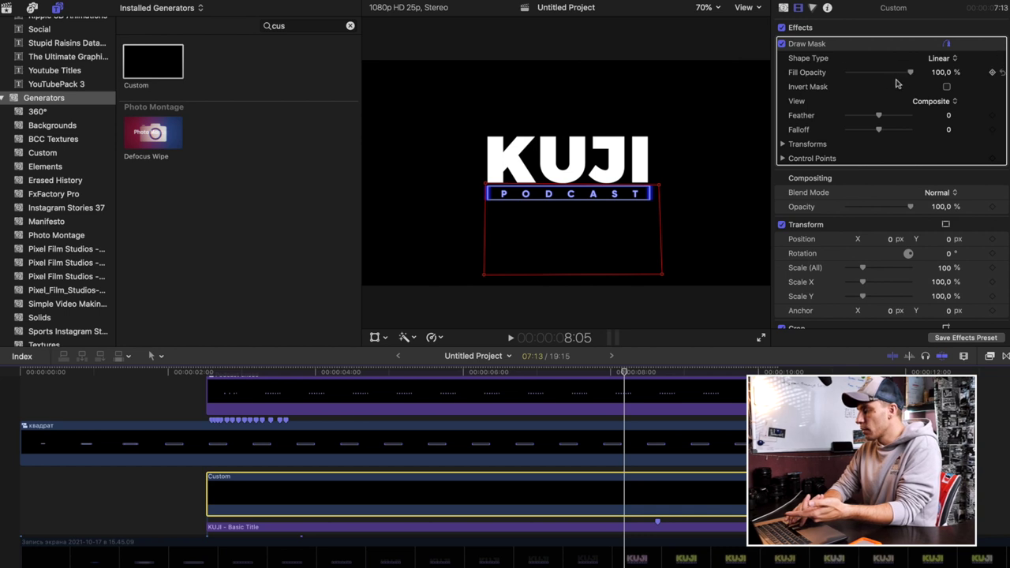
# Adjust the mask's fill opacity and set its feather to 76
pyautogui.moveTo(909, 72); pyautogui.dragTo(892, 72)
pyautogui.moveTo(879, 115)
pyautogui.mouseDown()
pyautogui.moveTo(900, 116)
pyautogui.moveTo(856, 138)
pyautogui.mouseUp()
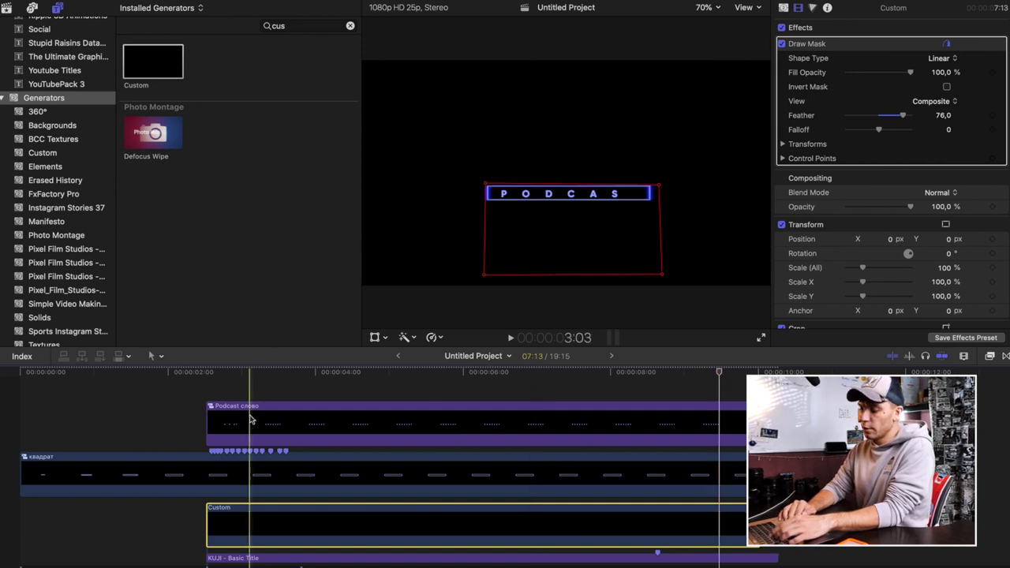
pyautogui.hscroll(2, 356, 399)
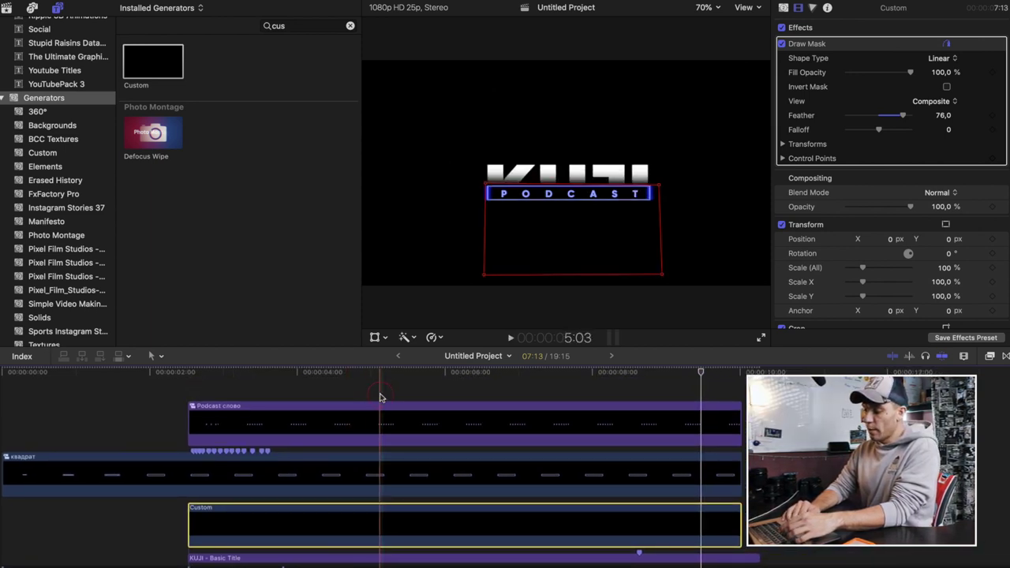
pyautogui.click(380, 397)
pyautogui.scroll(-2, 376, 553)
pyautogui.press('super+4')
pyautogui.click(378, 543)
pyautogui.scroll(2, 380, 540)
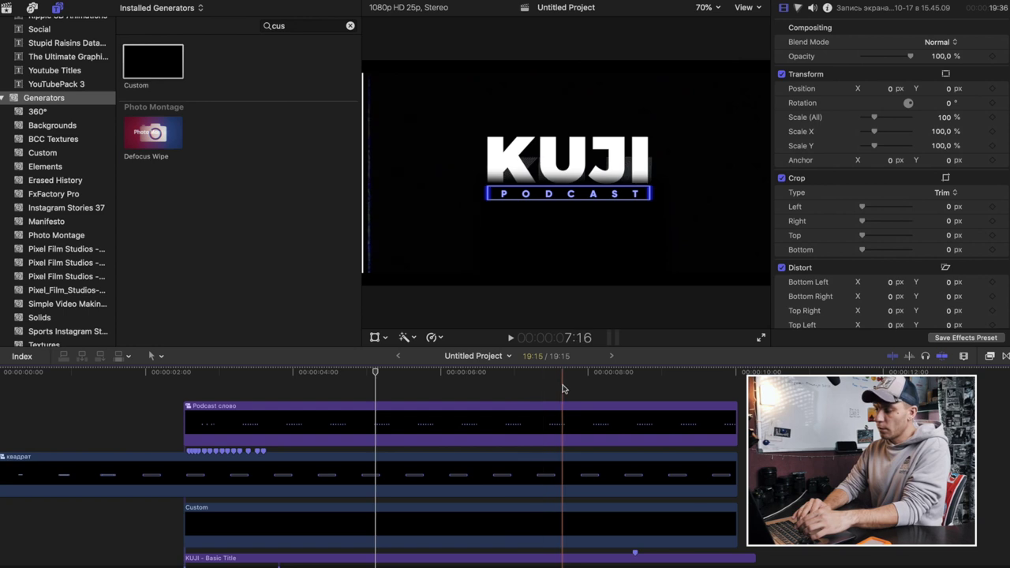
# Set the KUJI title's face colour to yellow
pyautogui.click(694, 393)
pyautogui.click(693, 424)
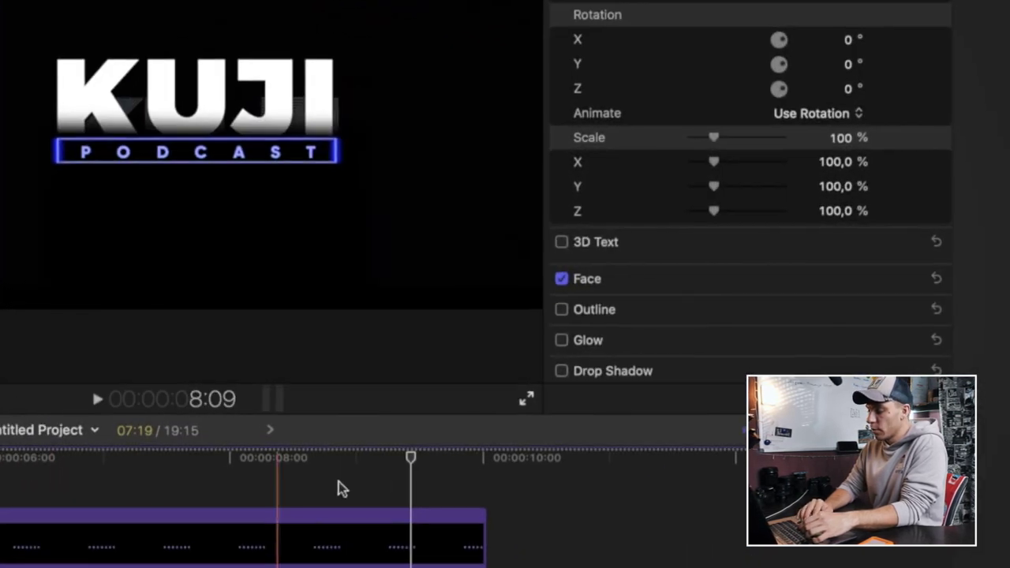
pyautogui.moveTo(750, 354); pyautogui.dragTo(757, 333)
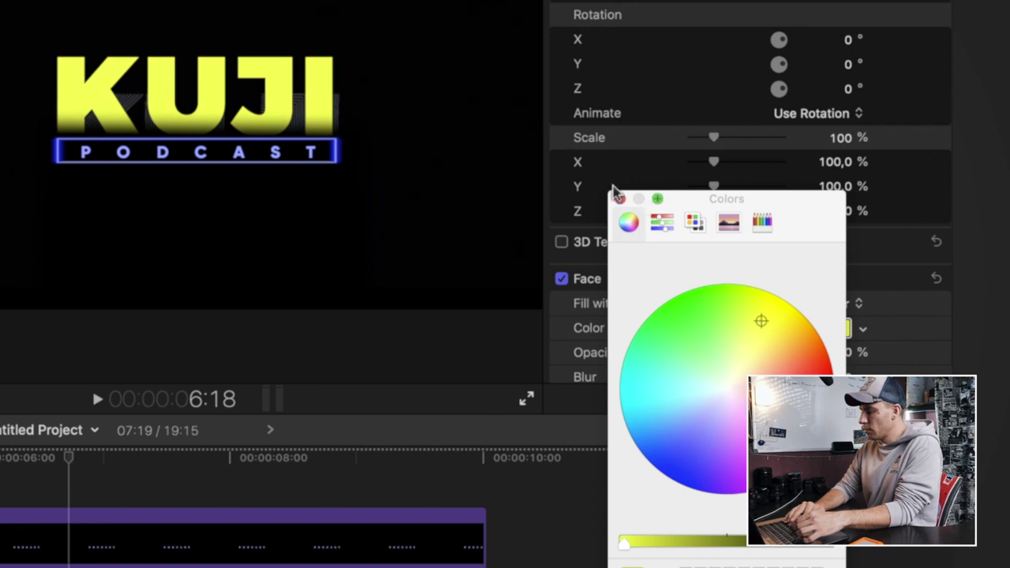
pyautogui.click(619, 198)
# Enable Glow on the KUJI title and expand its settings
pyautogui.scroll(-3, 584, 316)
pyautogui.click(562, 342)
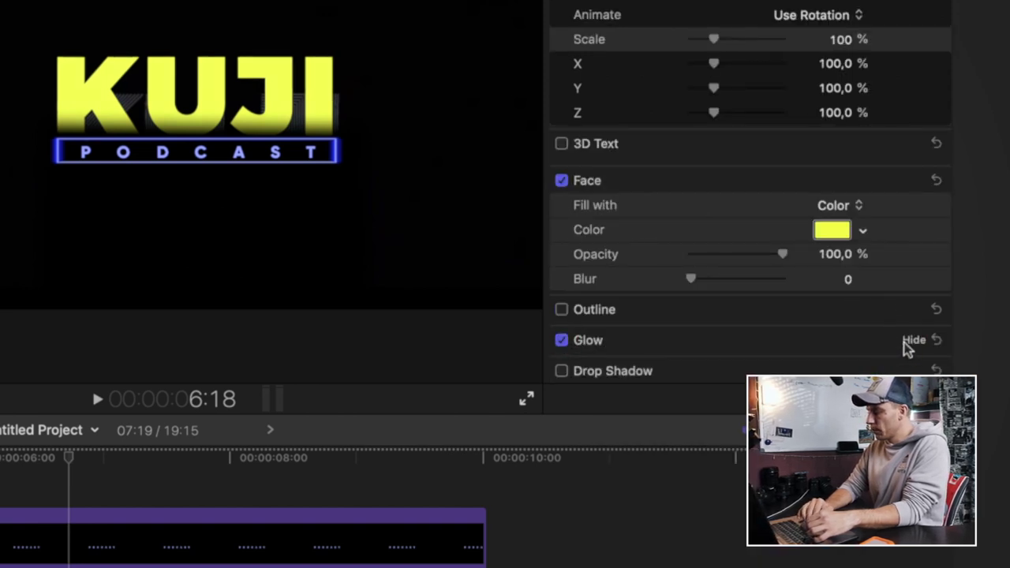
pyautogui.click(914, 341)
pyautogui.click(243, 451)
pyautogui.click(144, 480)
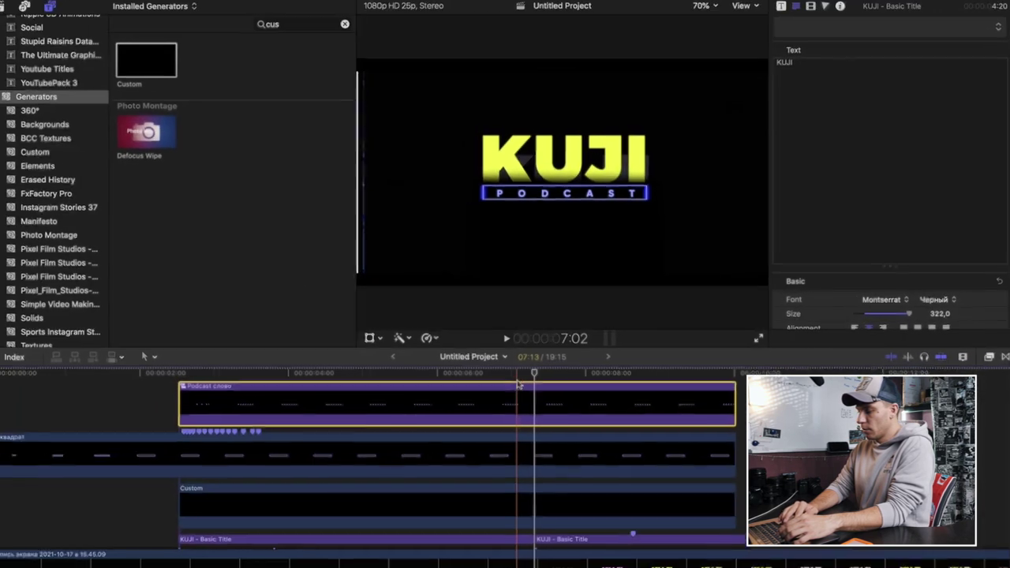
# Select the first KUJI title clip and sample a dark colour for its text
pyautogui.click(525, 523)
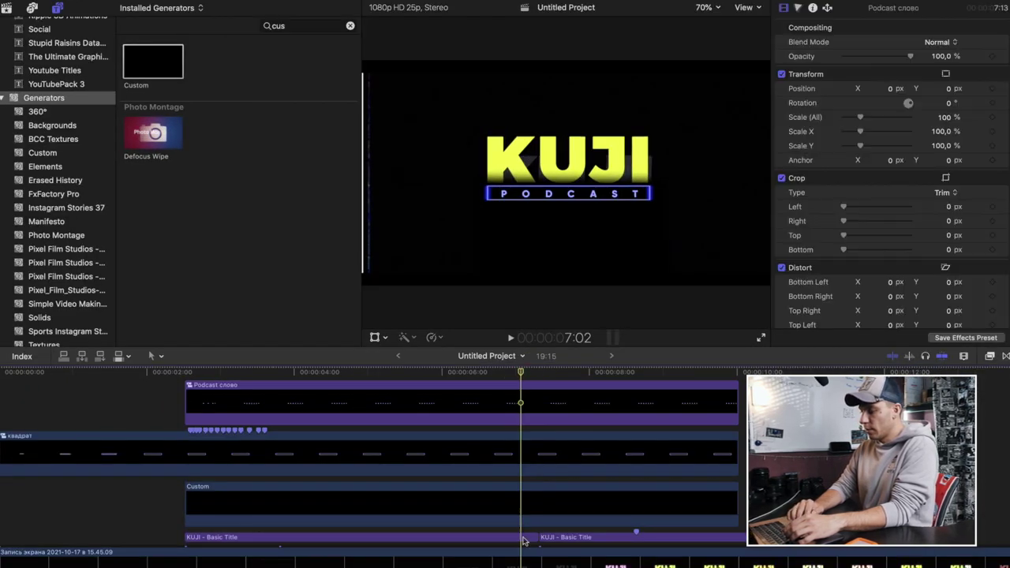
pyautogui.click(525, 539)
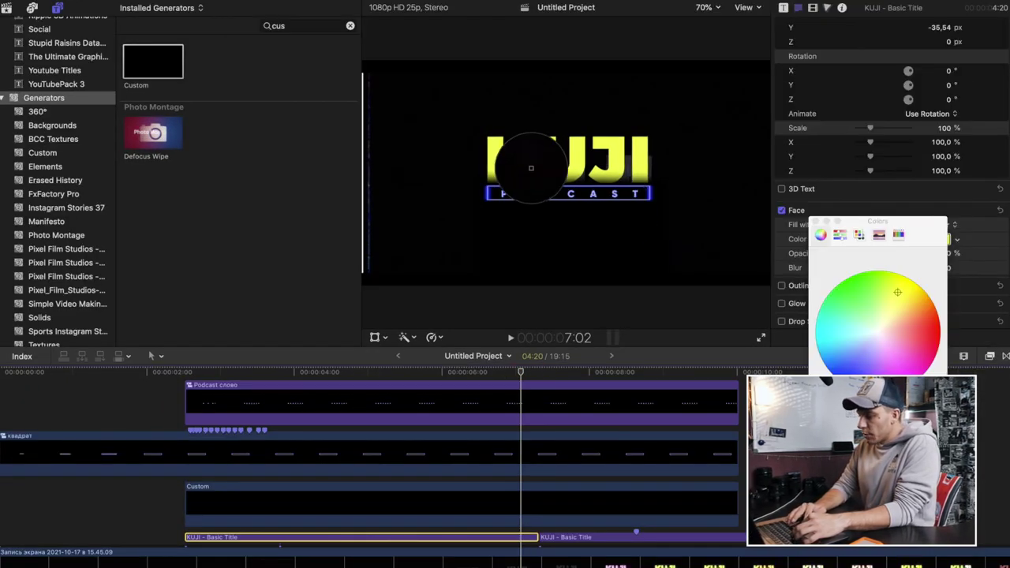
pyautogui.click(529, 162)
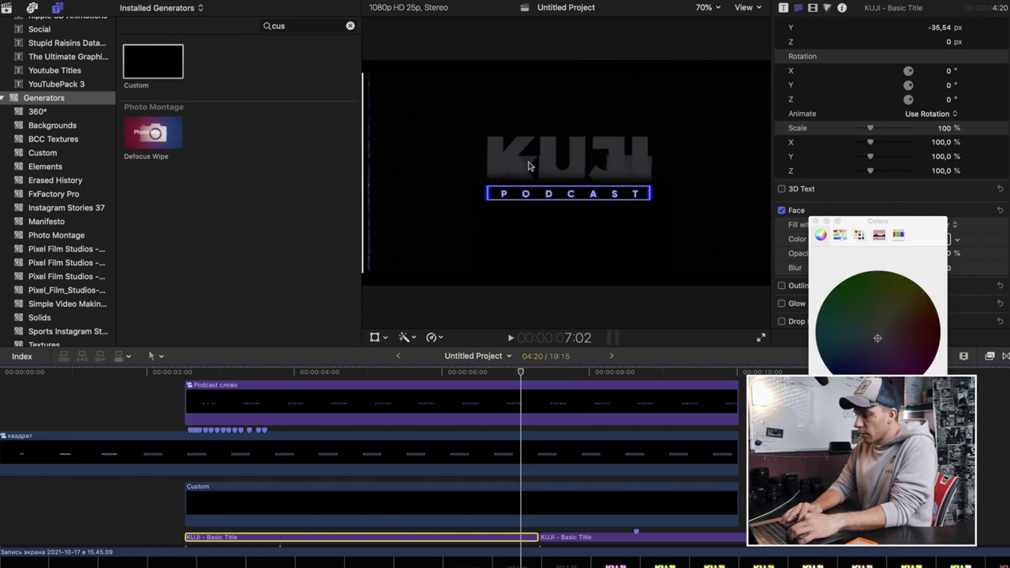
pyautogui.click(816, 223)
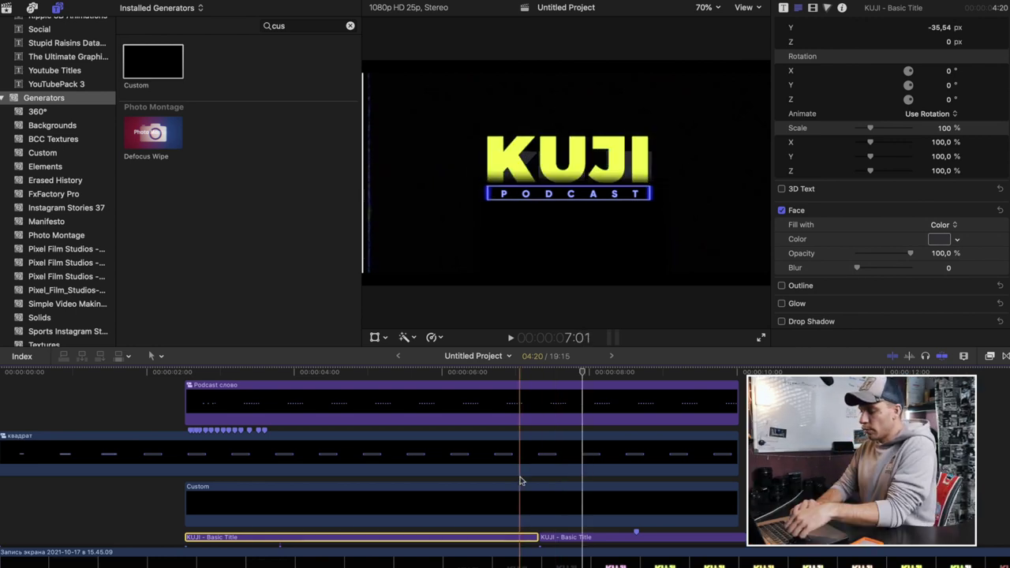
# Blade the KUJI - Basic Title clip to isolate a short piece
pyautogui.press('space')
pyautogui.press('super+equal')
pyautogui.press('space')
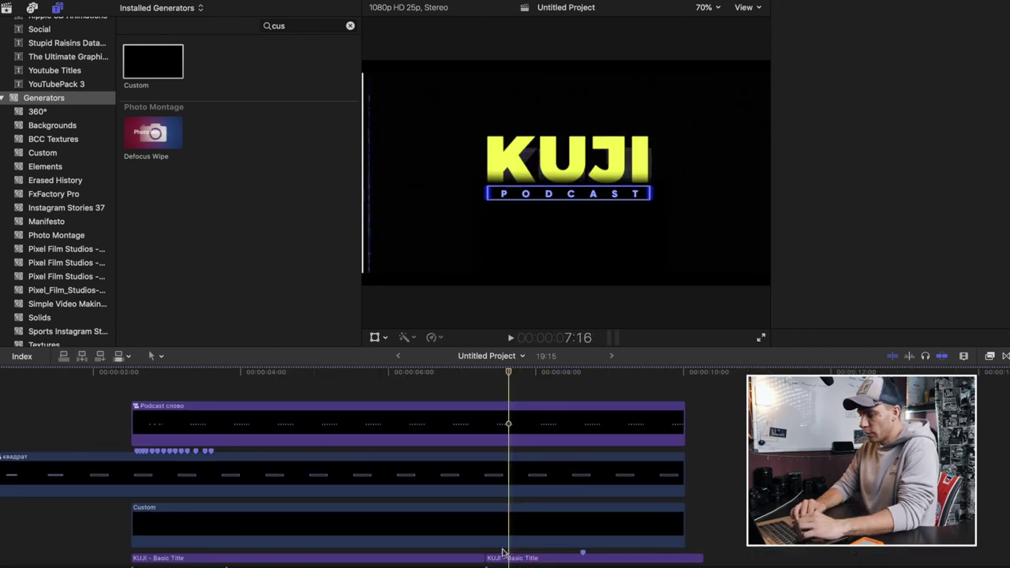
pyautogui.press('super+equal')
pyautogui.hotkey('ctrl', 'alt', 'Down')
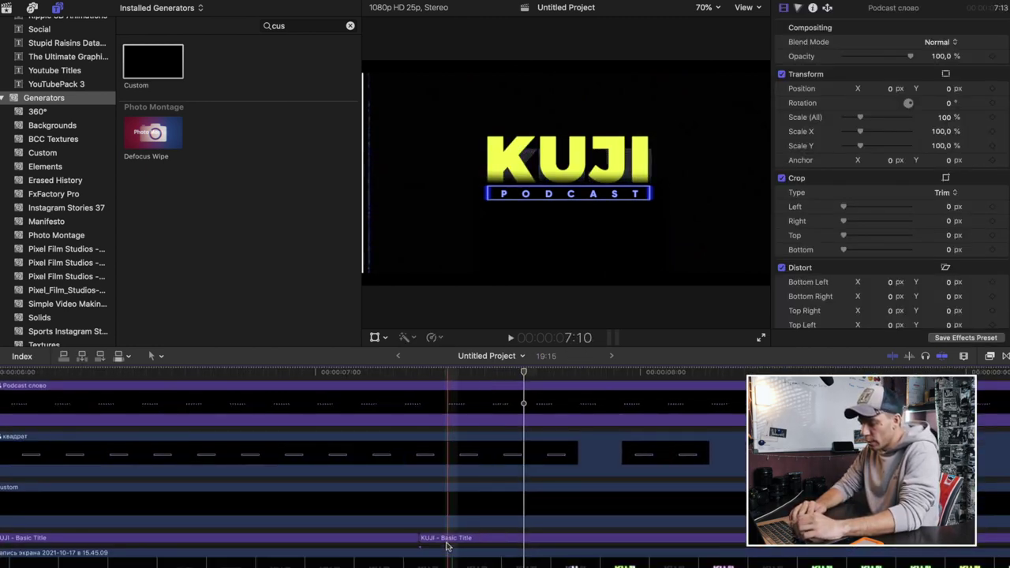
pyautogui.press('b')
pyautogui.click(476, 539)
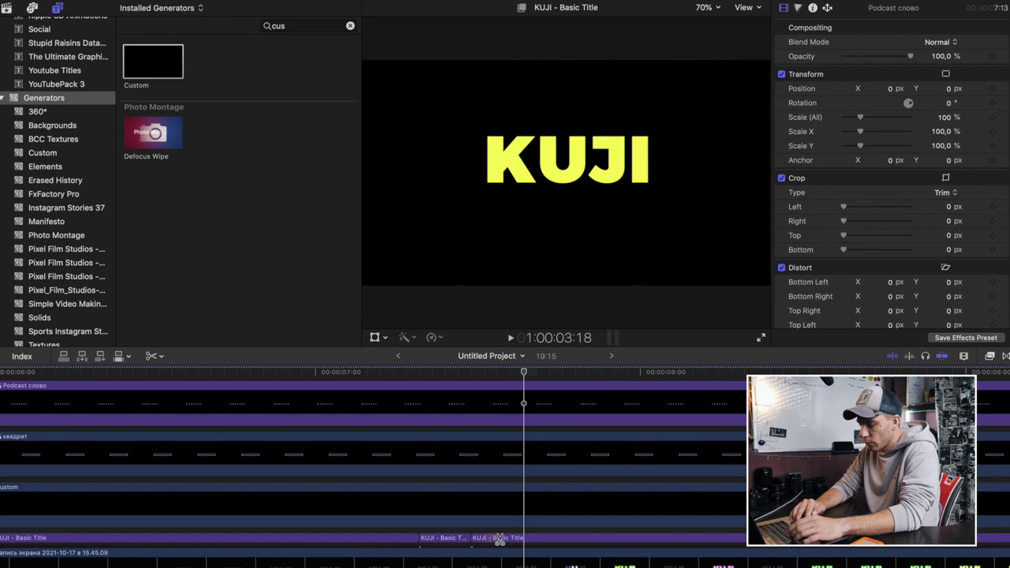
pyautogui.press('super+z')
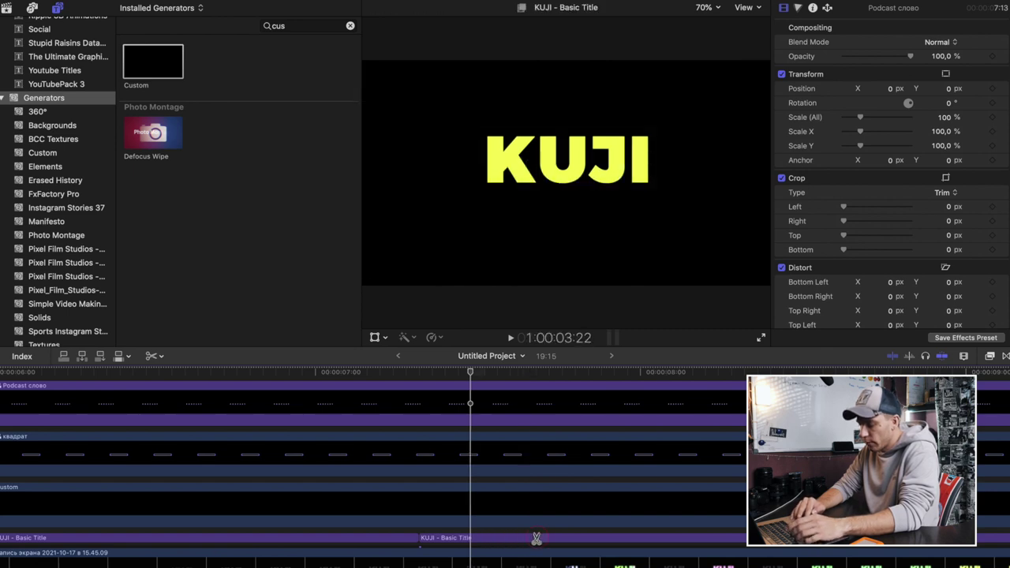
pyautogui.click(537, 538)
pyautogui.press('a')
pyautogui.click(466, 551)
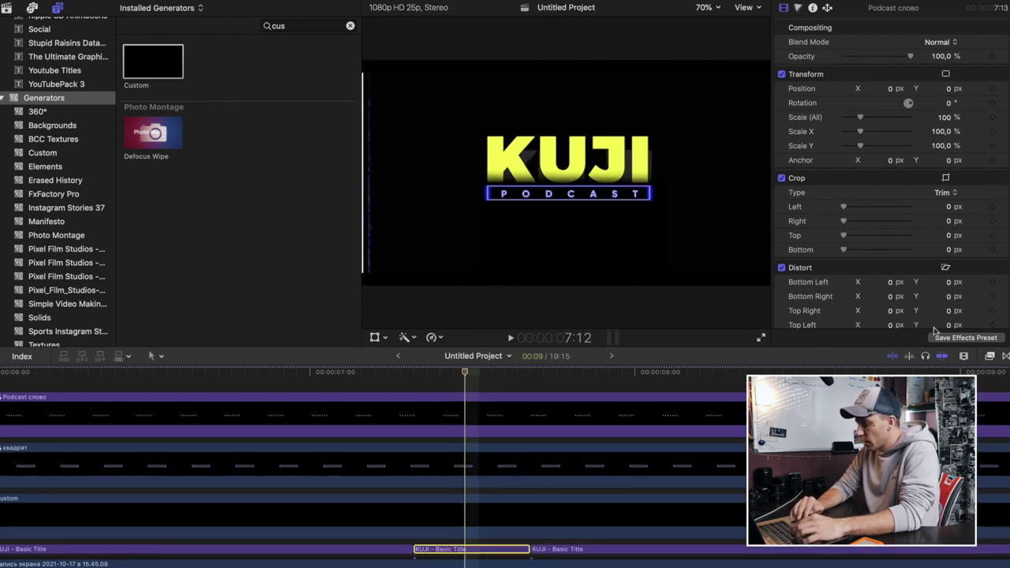
# Apply the Dazzle light effect to the short KUJI title piece
pyautogui.click(992, 357)
pyautogui.scroll(-3, 708, 515)
pyautogui.scroll(-3, 708, 516)
pyautogui.scroll(-2, 708, 517)
pyautogui.scroll(-3, 708, 515)
pyautogui.scroll(-1, 708, 516)
pyautogui.scroll(-3, 708, 515)
pyautogui.scroll(5, 709, 516)
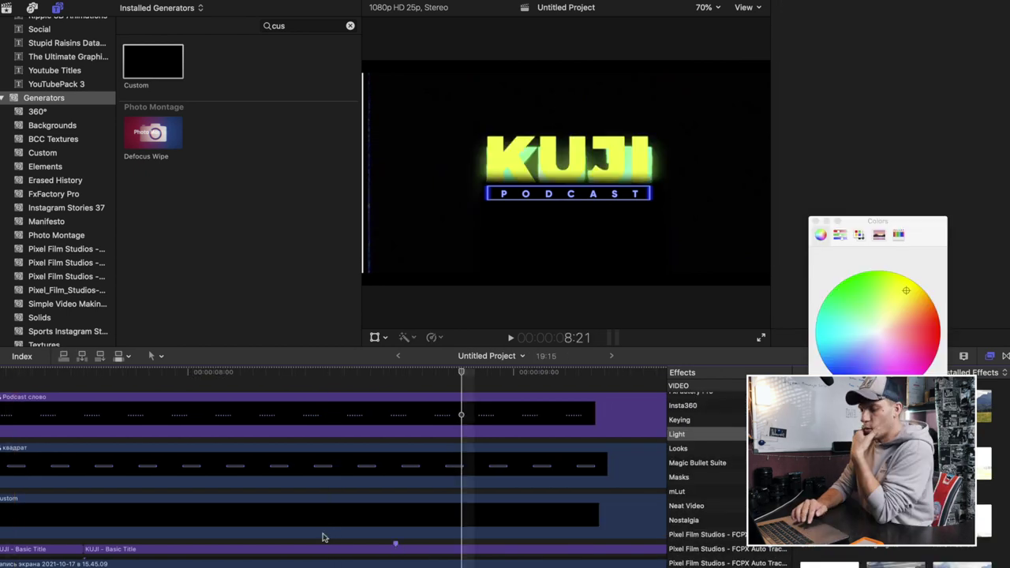
pyautogui.click(157, 398)
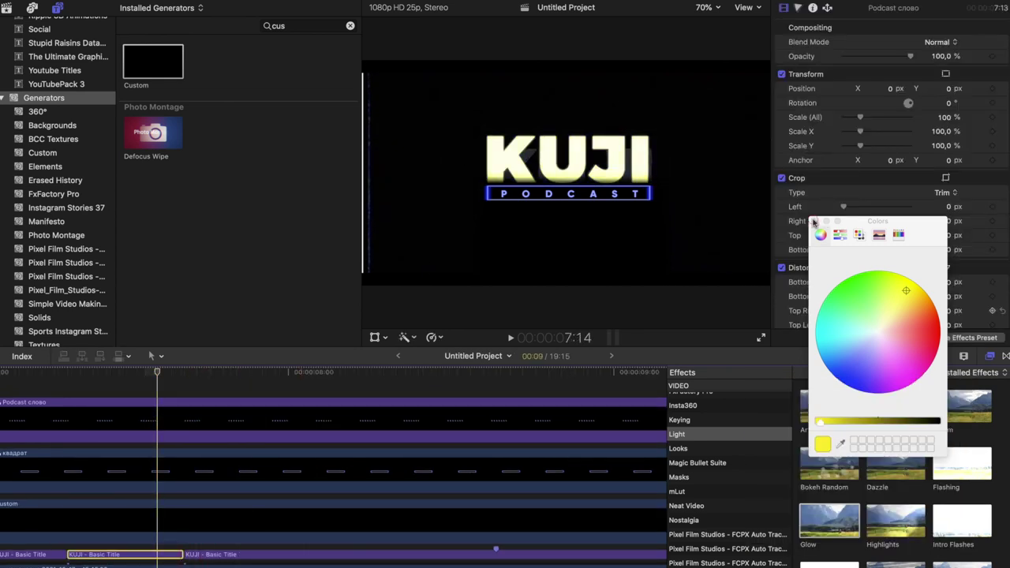
pyautogui.click(161, 556)
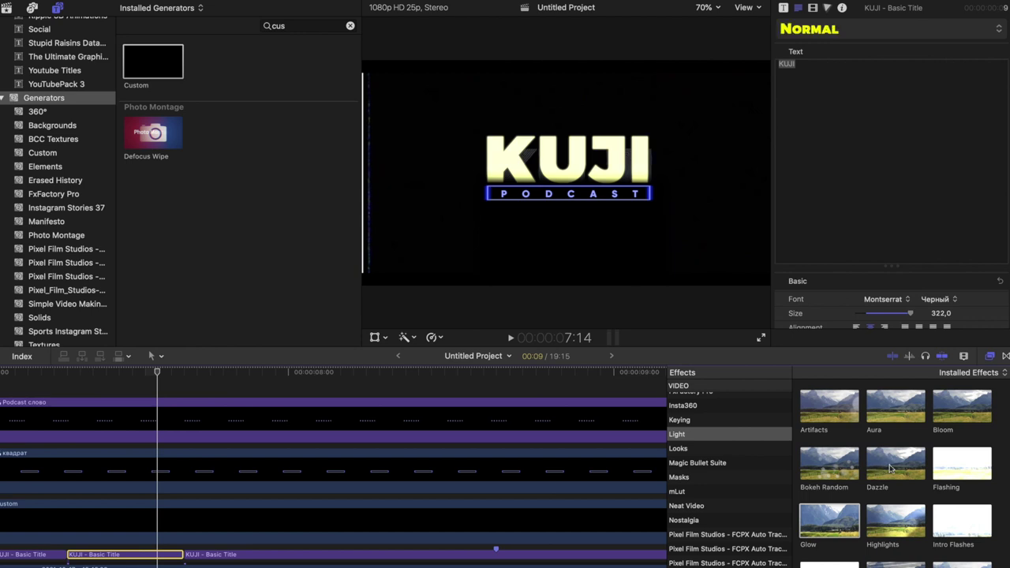
pyautogui.moveTo(903, 466); pyautogui.dragTo(155, 557)
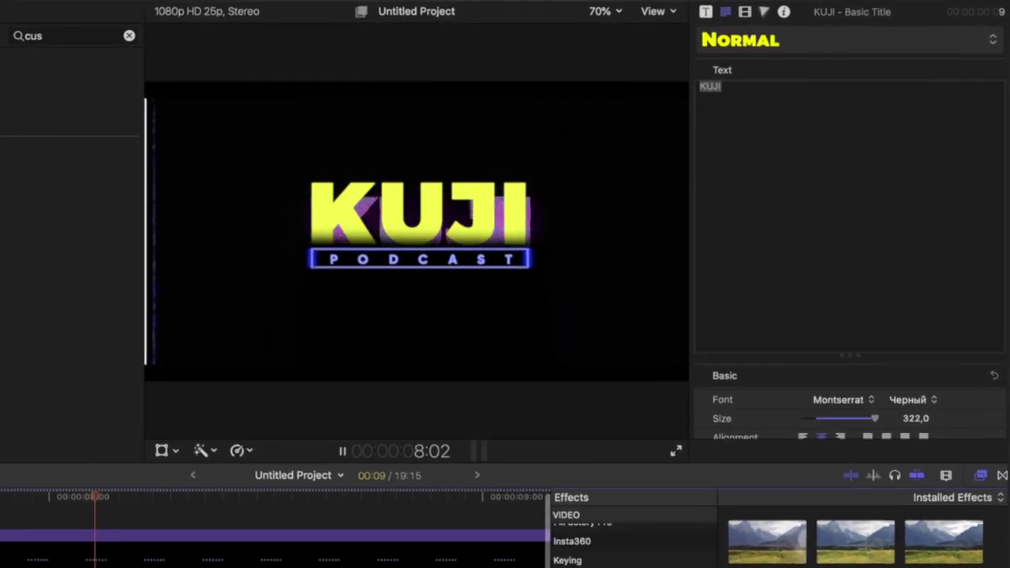
# Raise the Dazzle amount to 56.34 and set its colour to bright yellow
pyautogui.click(813, 7)
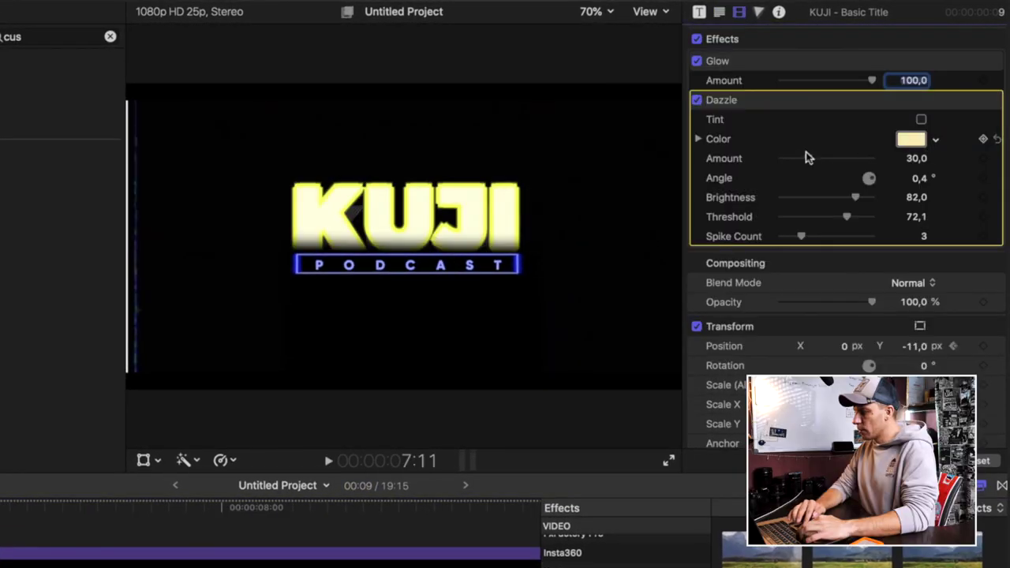
pyautogui.moveTo(844, 159); pyautogui.dragTo(831, 158)
pyautogui.click(918, 139)
pyautogui.click(829, 331)
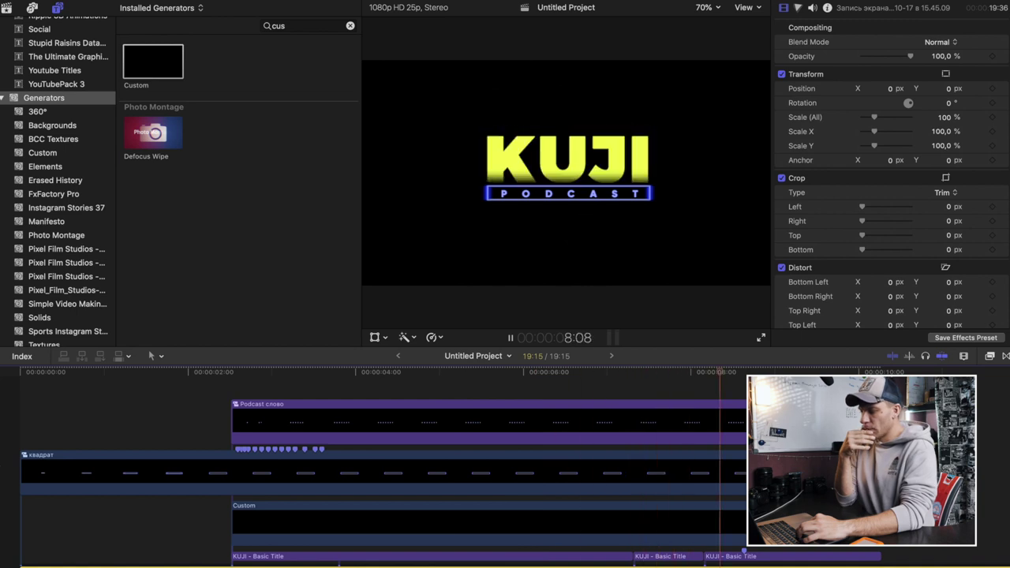
# Blade the KUJI - Basic Title clip into two more short pieces for the flicker
pyautogui.hscroll(3, 621, 477)
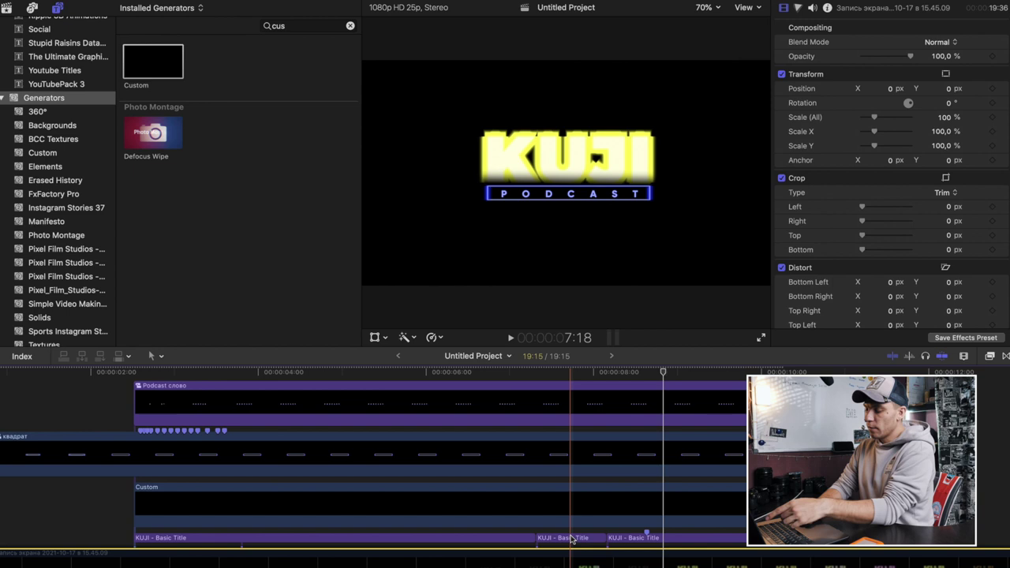
pyautogui.press('b')
pyautogui.click(568, 539)
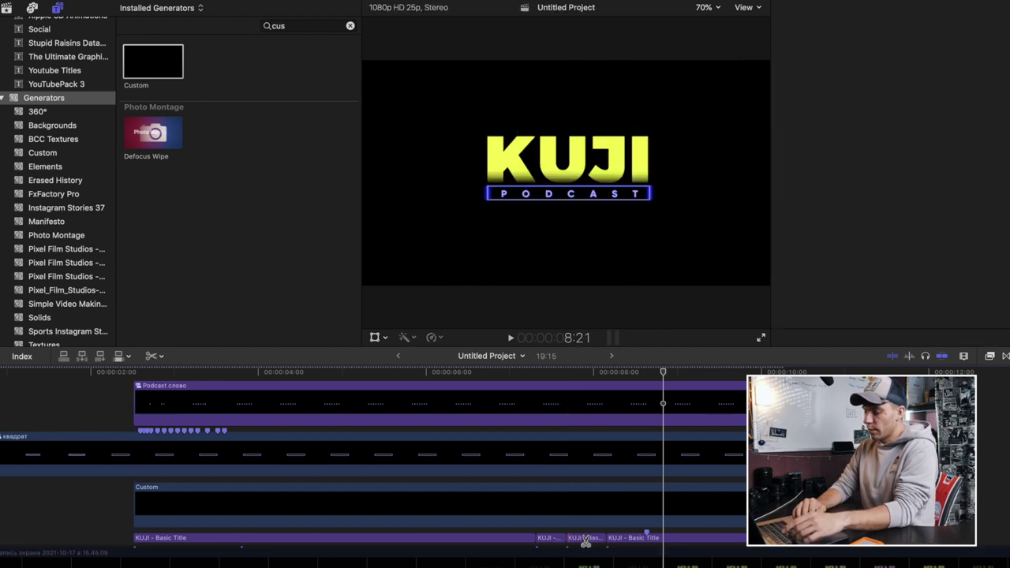
pyautogui.click(590, 538)
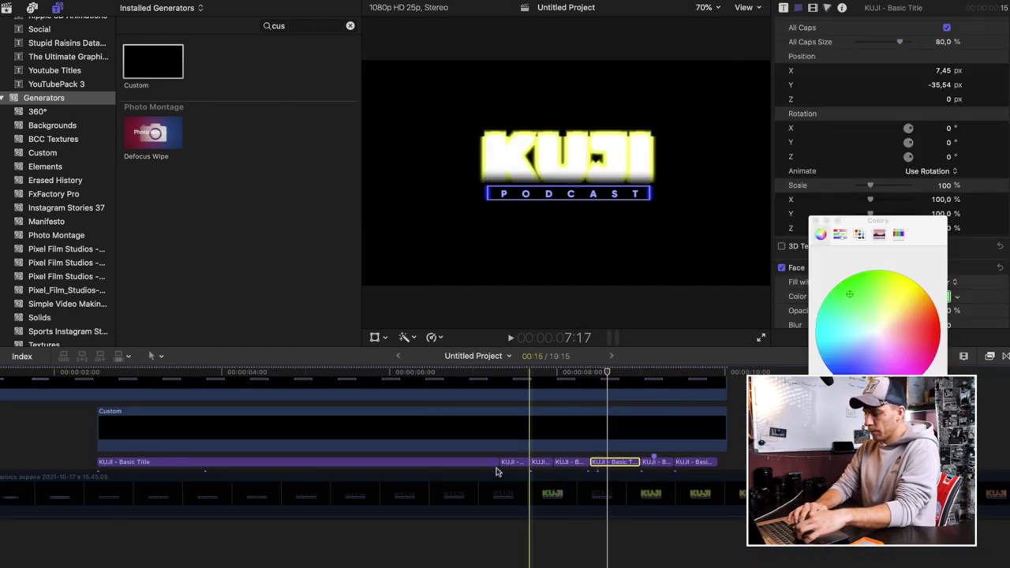
# Preview the flickering logo, select the next KUJI title piece, and close the Colors window
pyautogui.press('space')
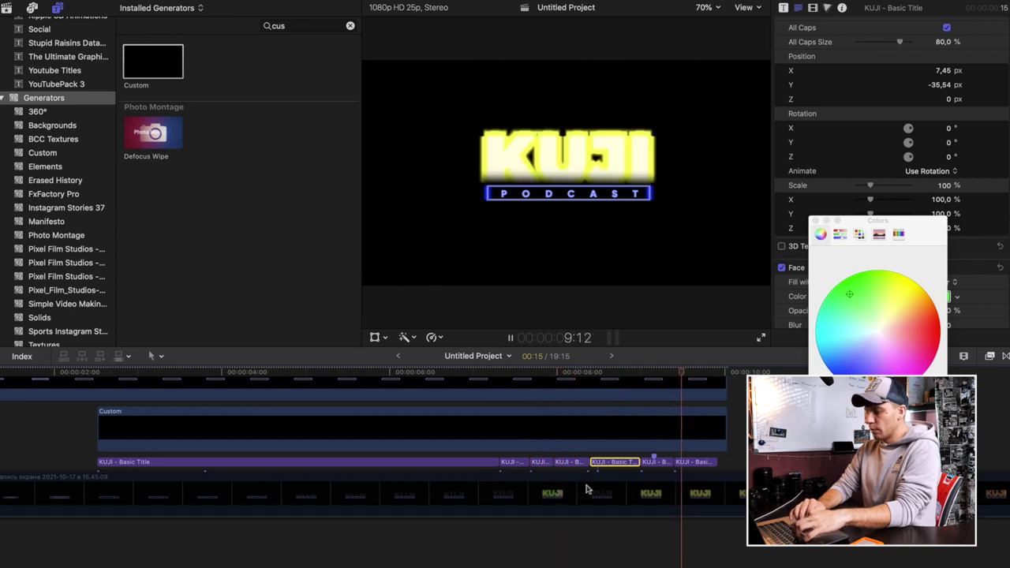
pyautogui.press('space')
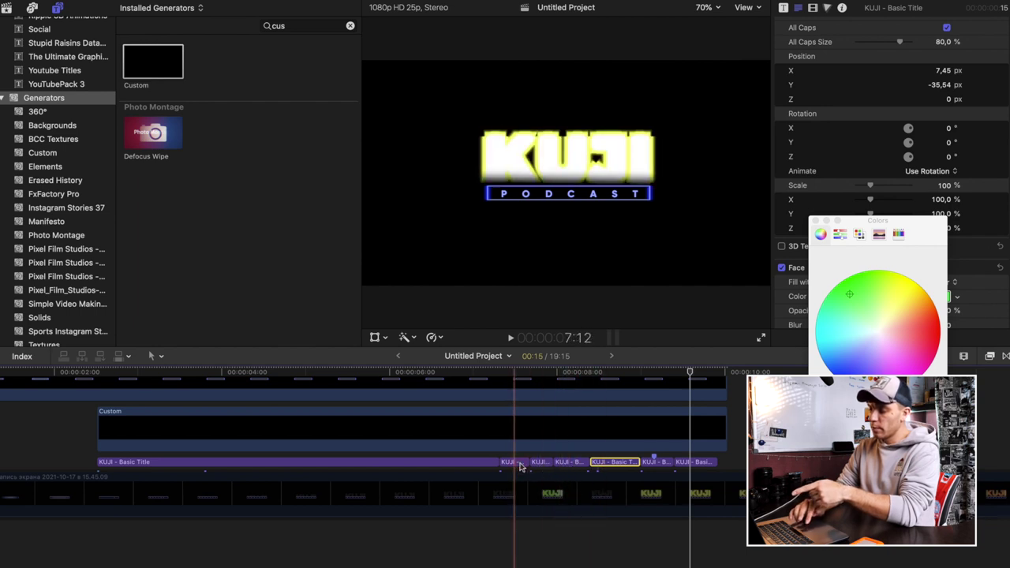
pyautogui.click(571, 464)
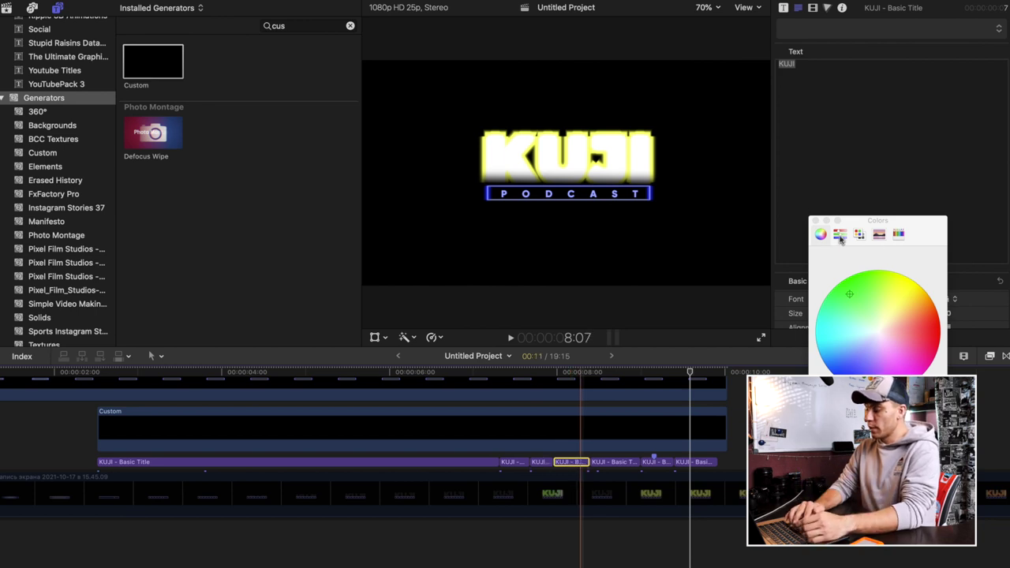
pyautogui.click(816, 221)
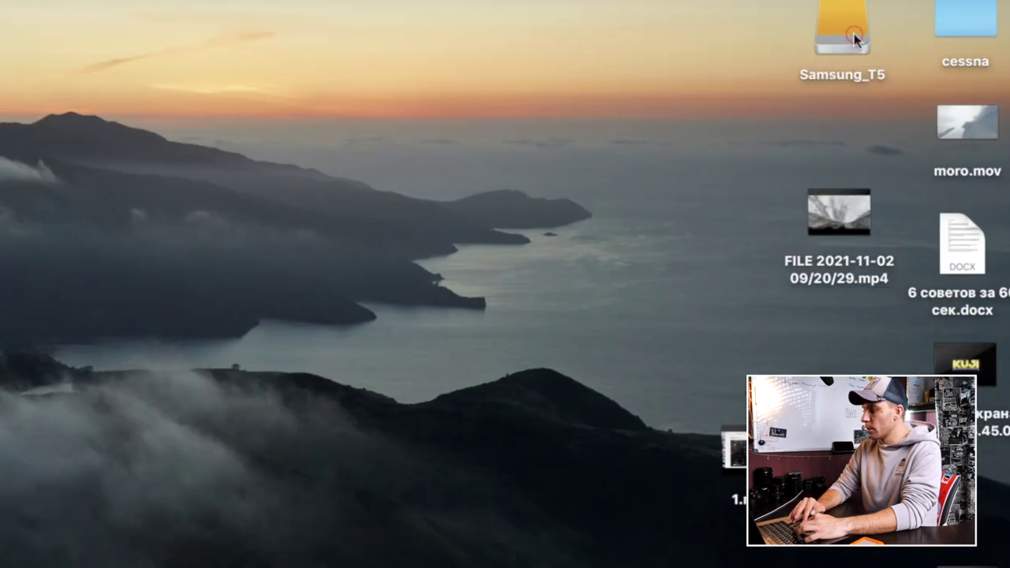
# Browse the Samsung_T5 editing folder and pick Glitch_09.mp4 over Glitch_10 as the overlay
pyautogui.doubleClick(856, 40)
pyautogui.doubleClick(534, 113)
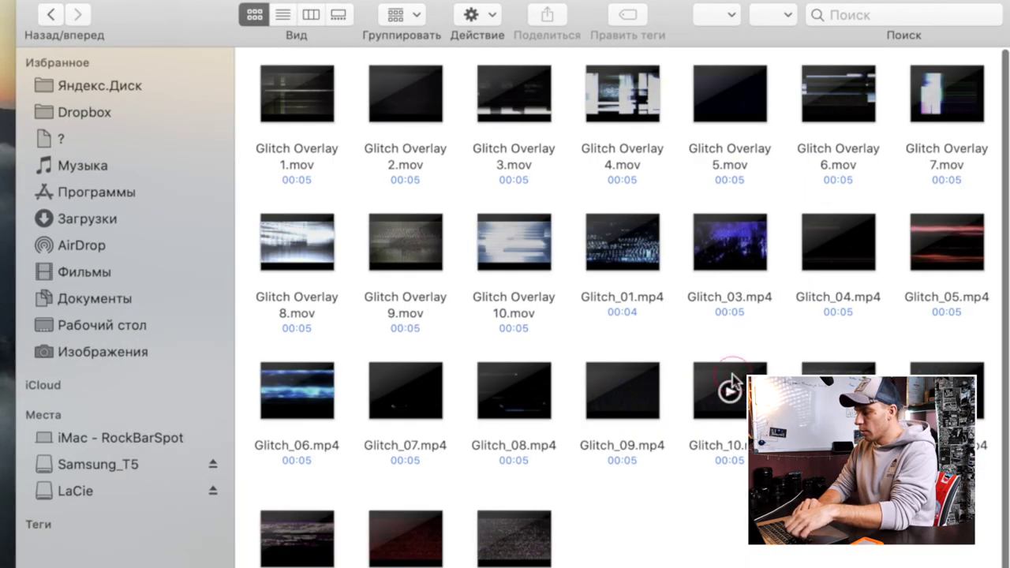
pyautogui.click(731, 389)
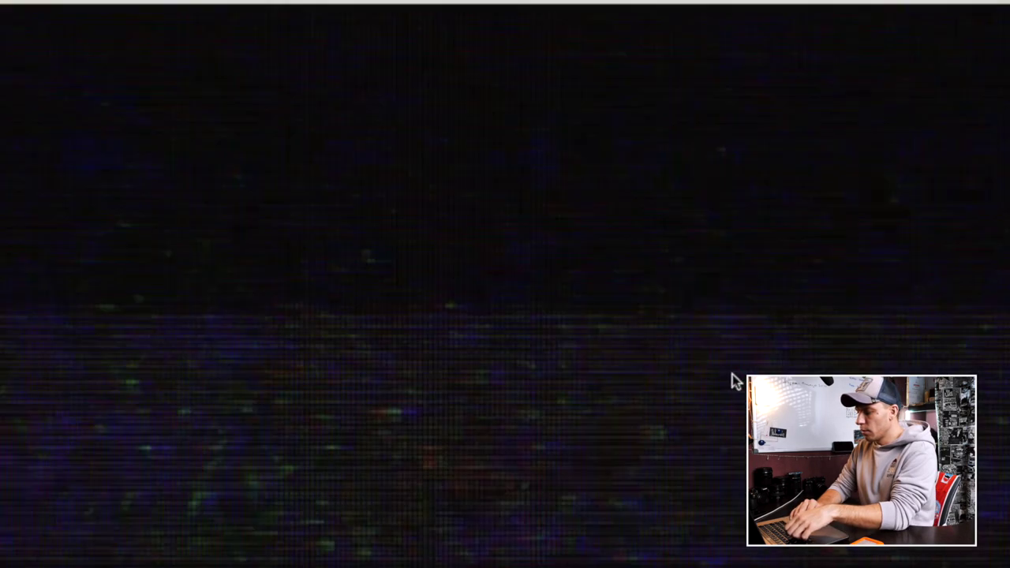
pyautogui.click(659, 381)
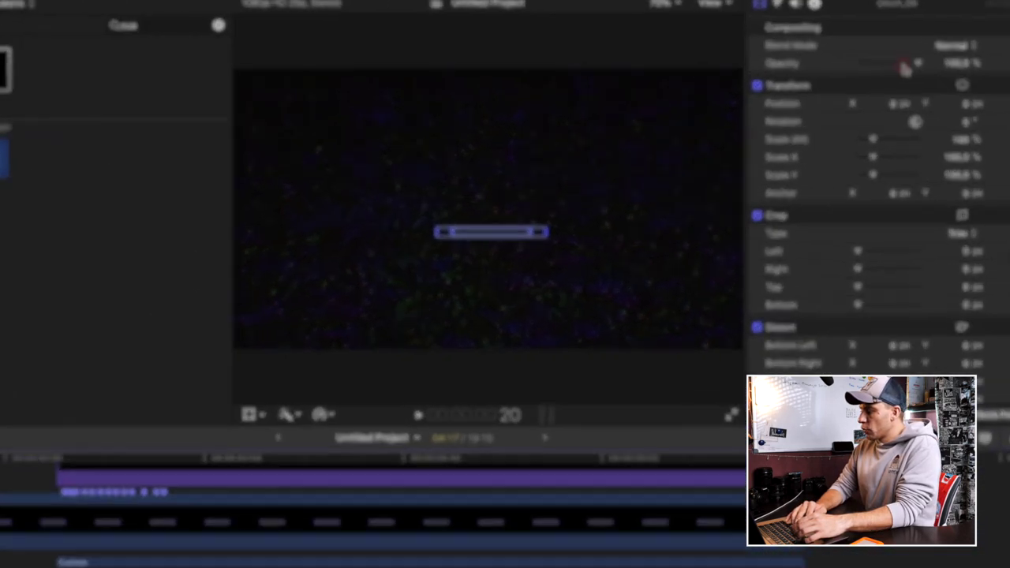
# Lower the Glitch_09 clip's opacity to 48.05% and preview the softened noise behind the logo
pyautogui.moveTo(910, 56); pyautogui.dragTo(886, 57)
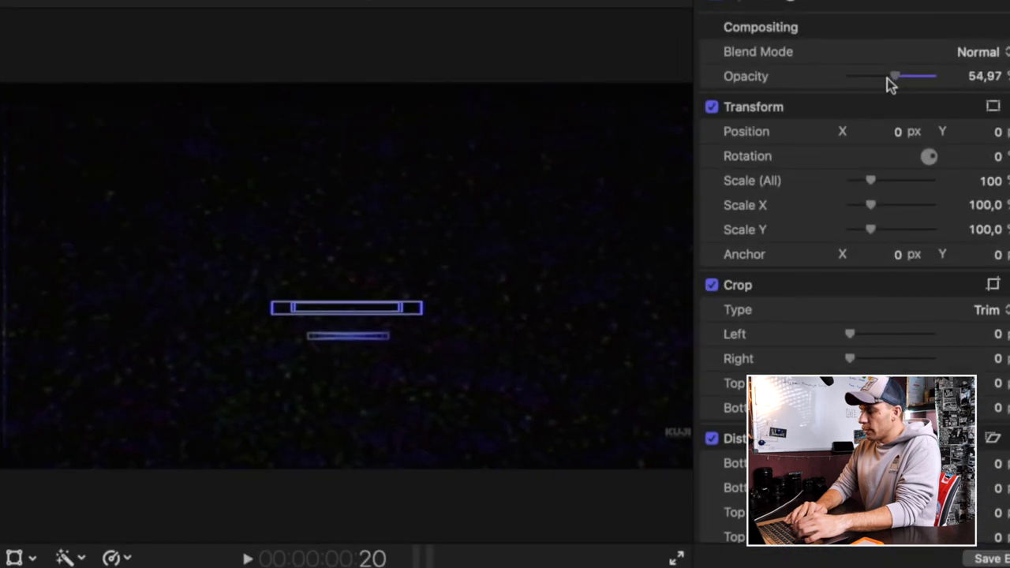
pyautogui.press('space')
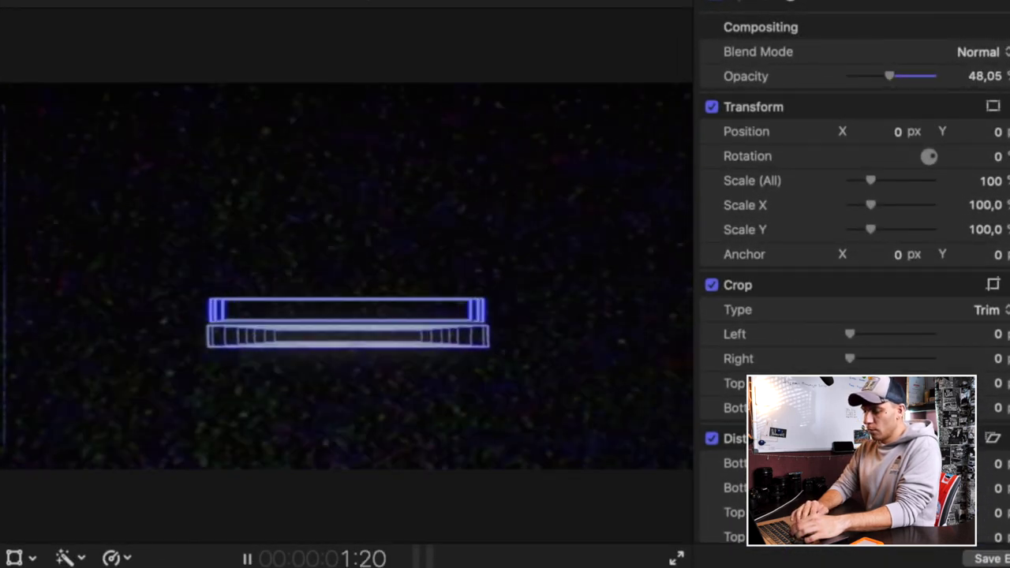
pyautogui.press('space')
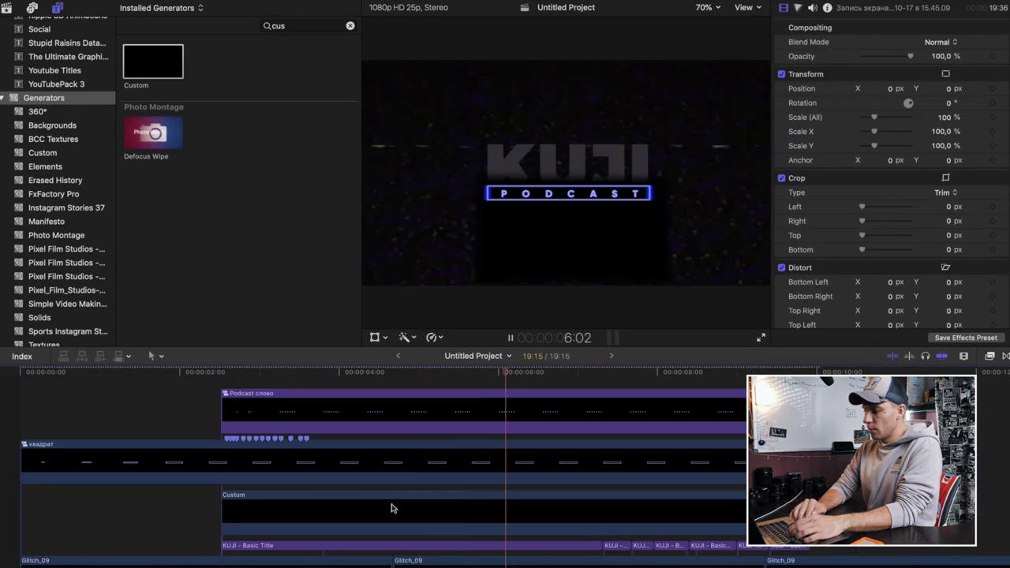
pyautogui.scroll(-3, 411, 518)
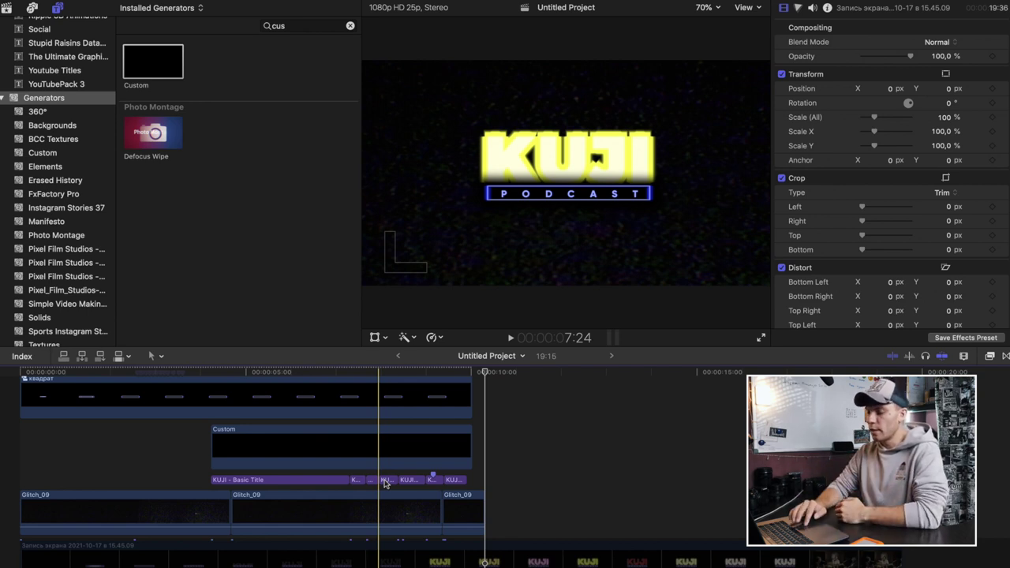
pyautogui.click(344, 479)
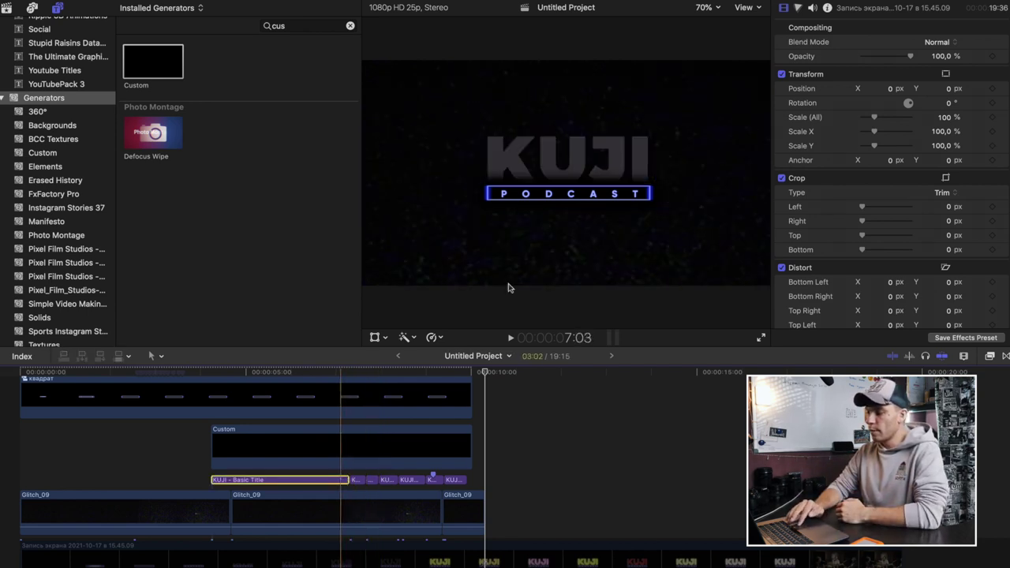